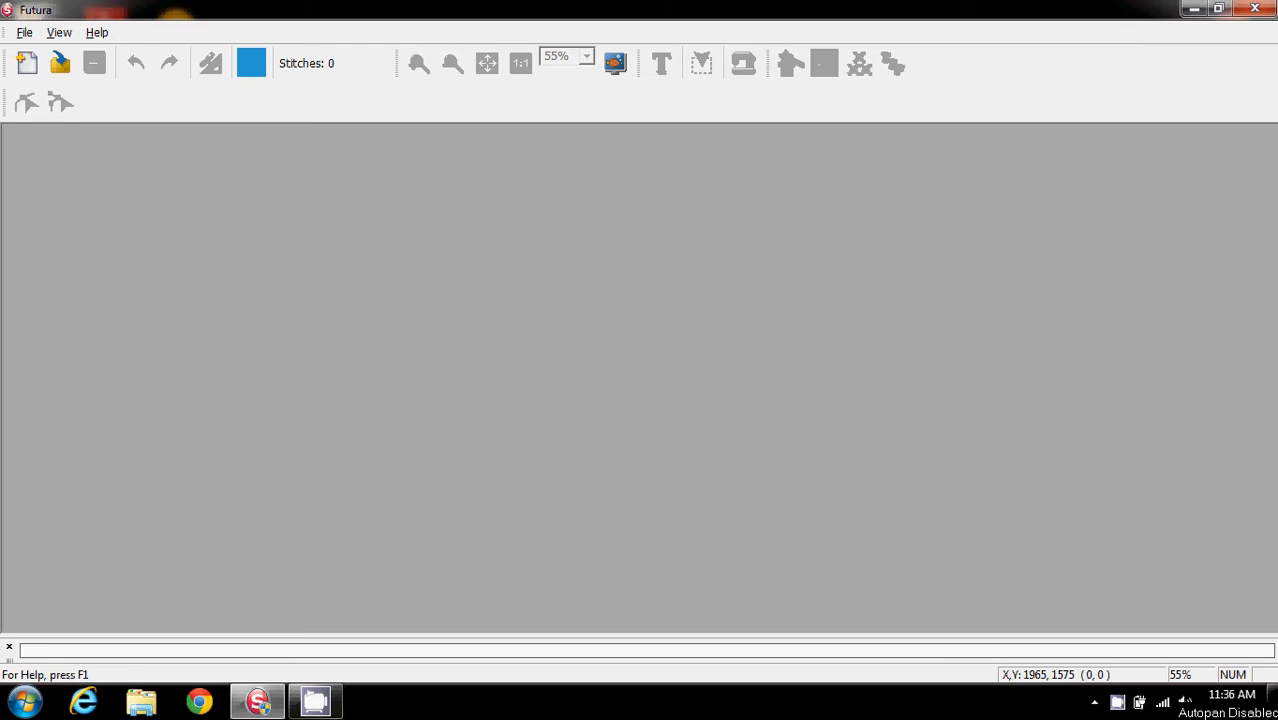
Switch to the browser and run a Google search for flower
left_click(200, 703)
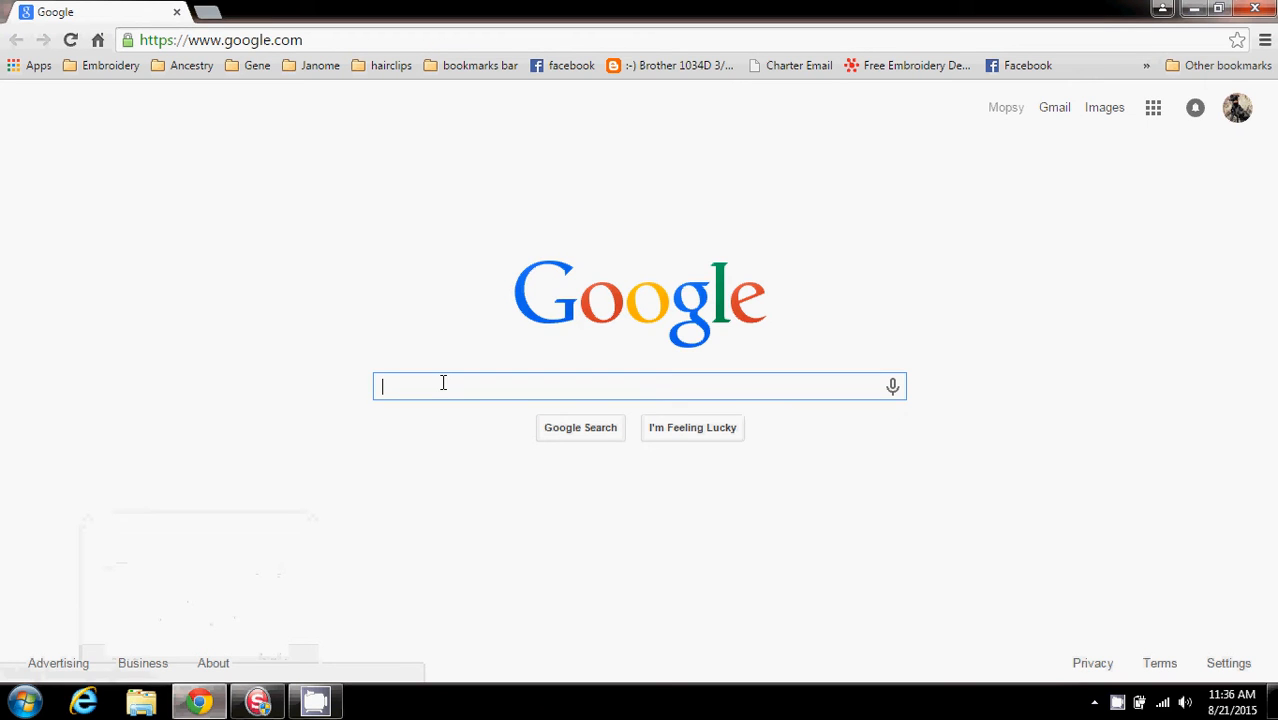
type("flower")
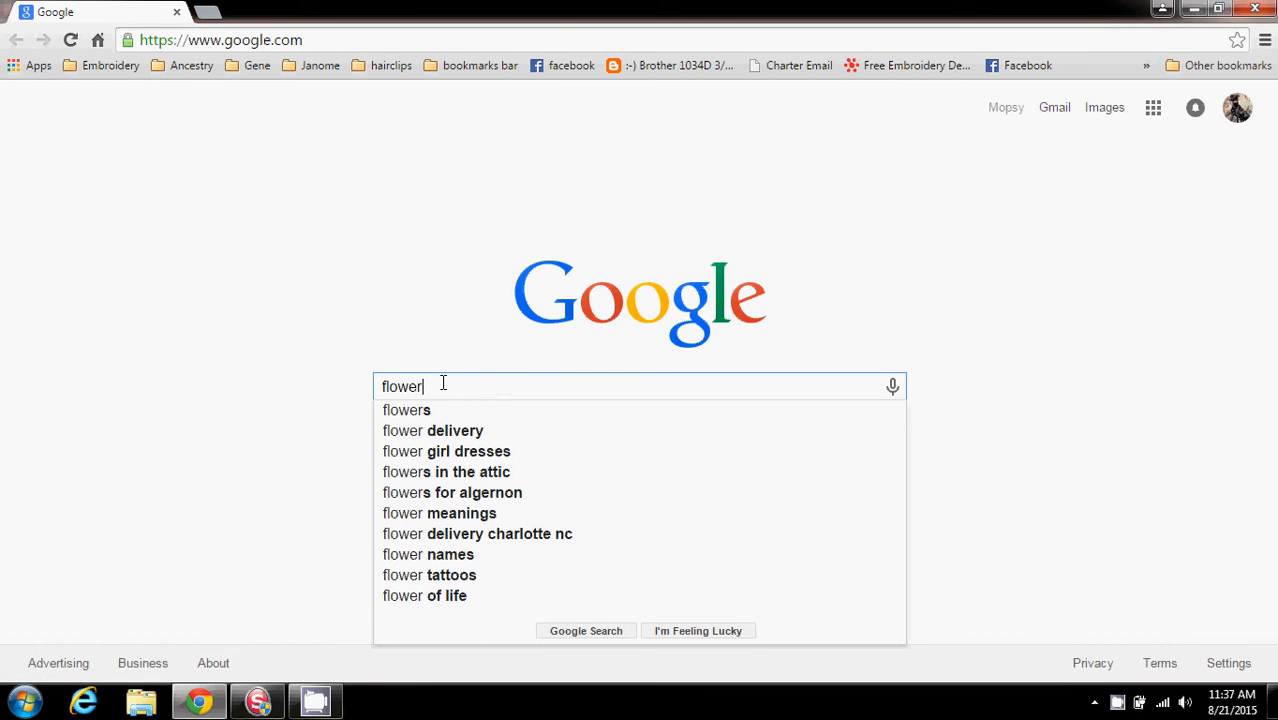
key("Return")
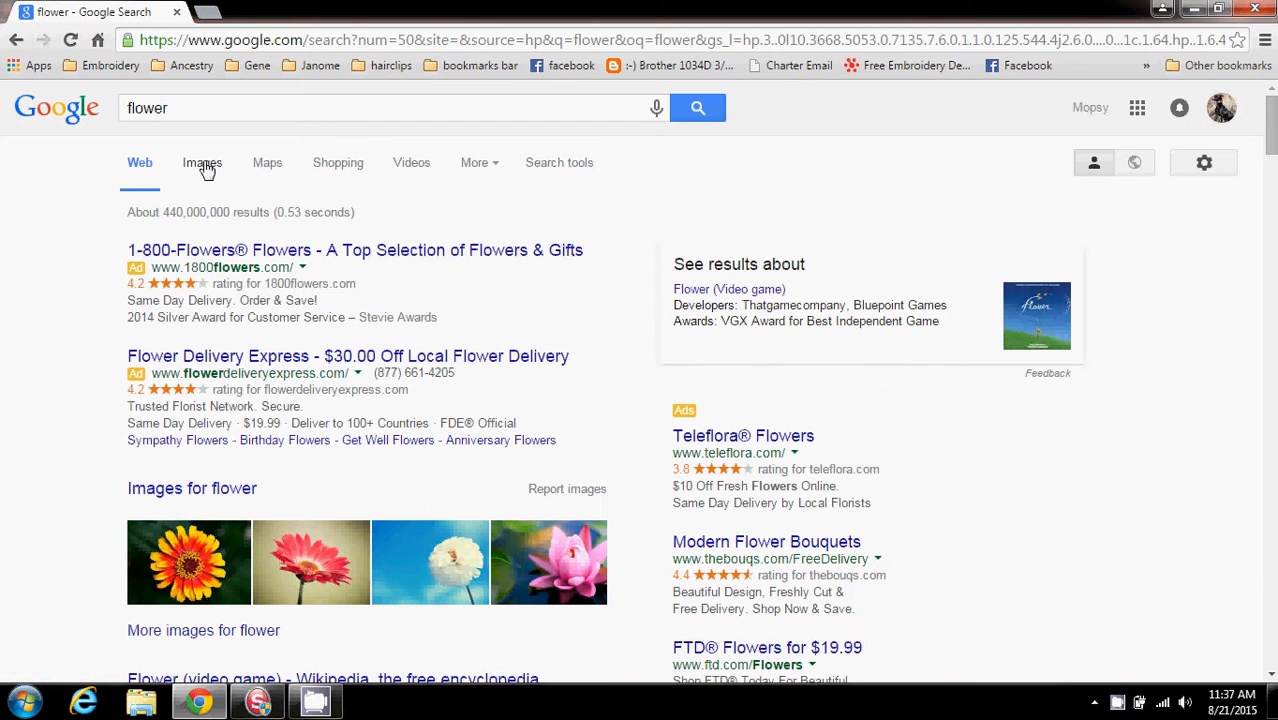
Switch to image results and filter them to large images
left_click(204, 165)
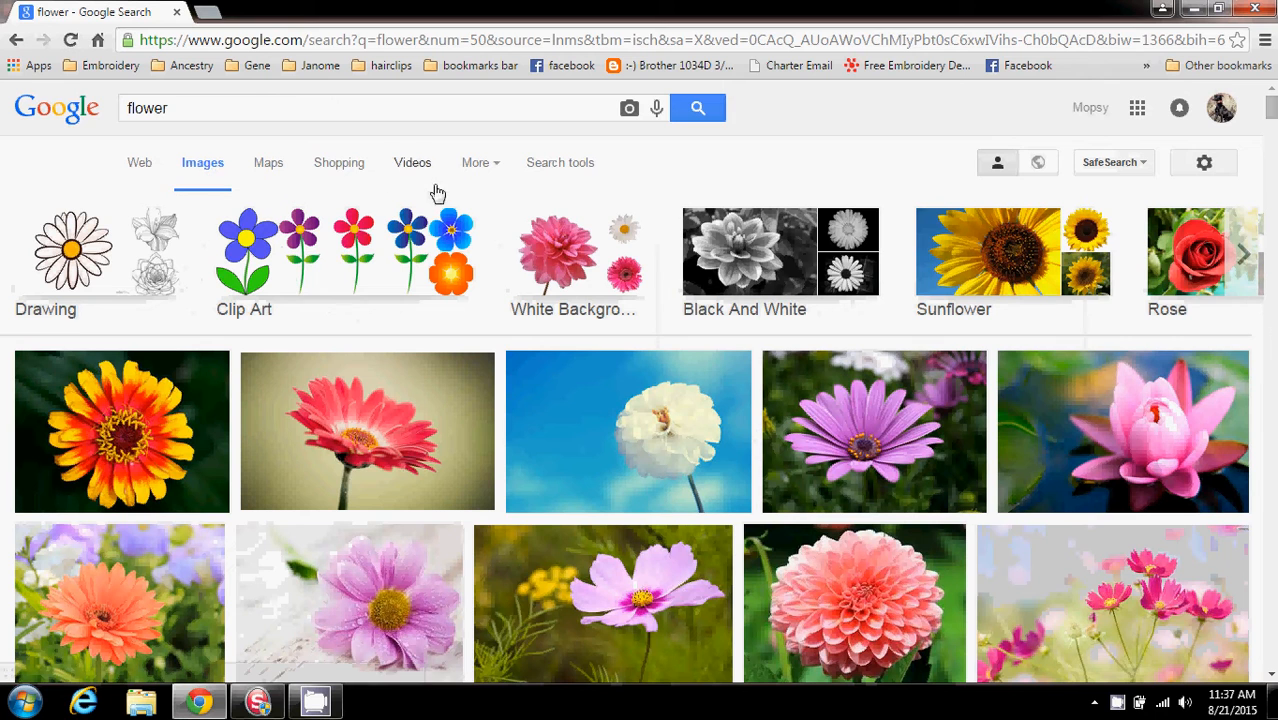
left_click(560, 164)
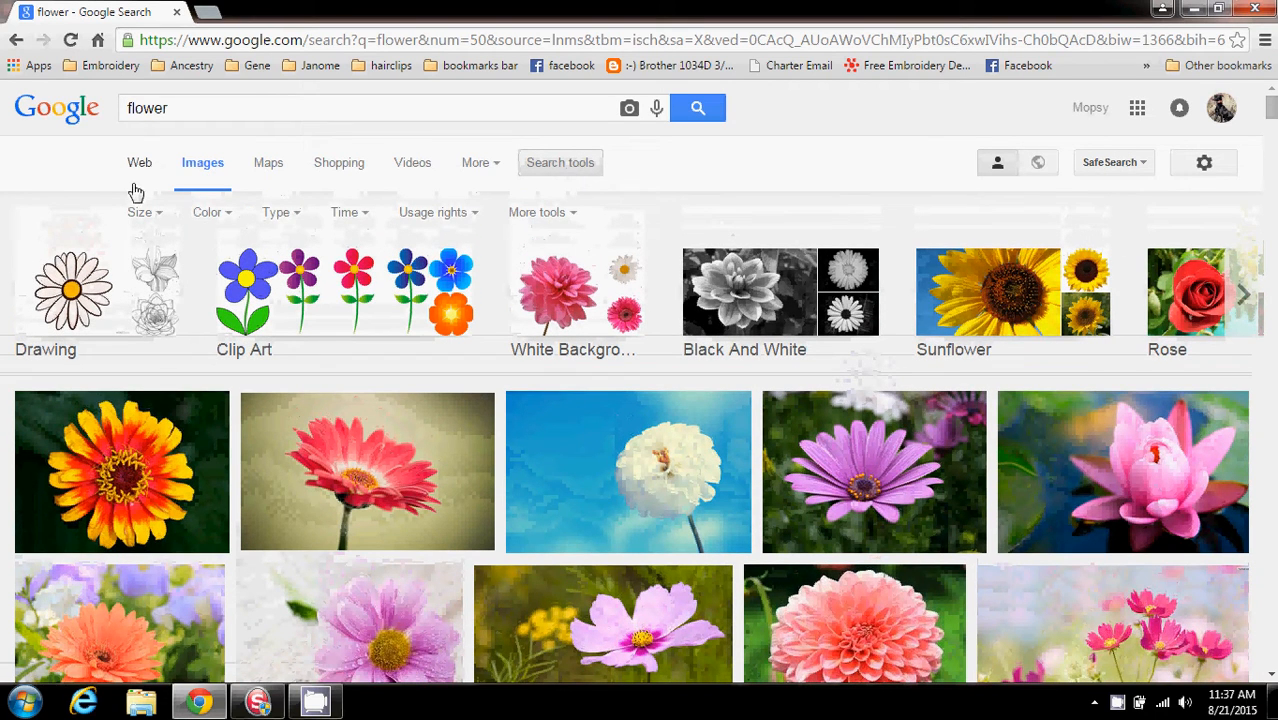
left_click(148, 214)
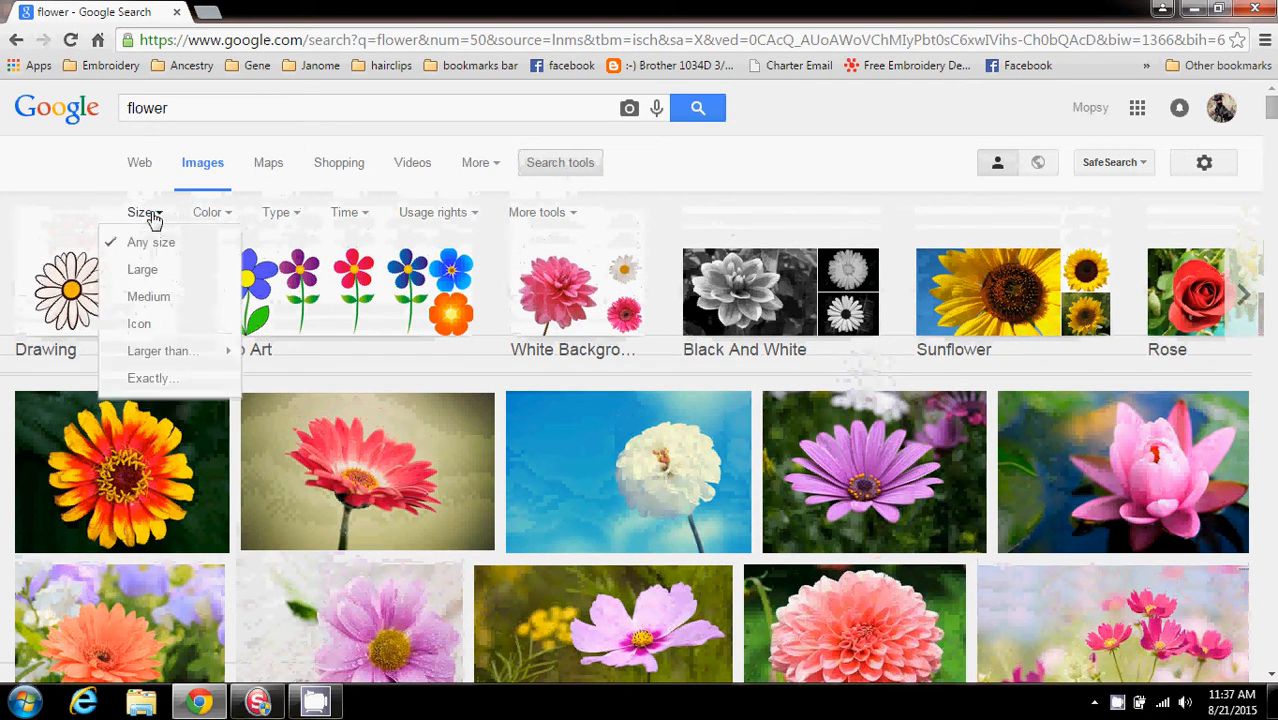
left_click(140, 269)
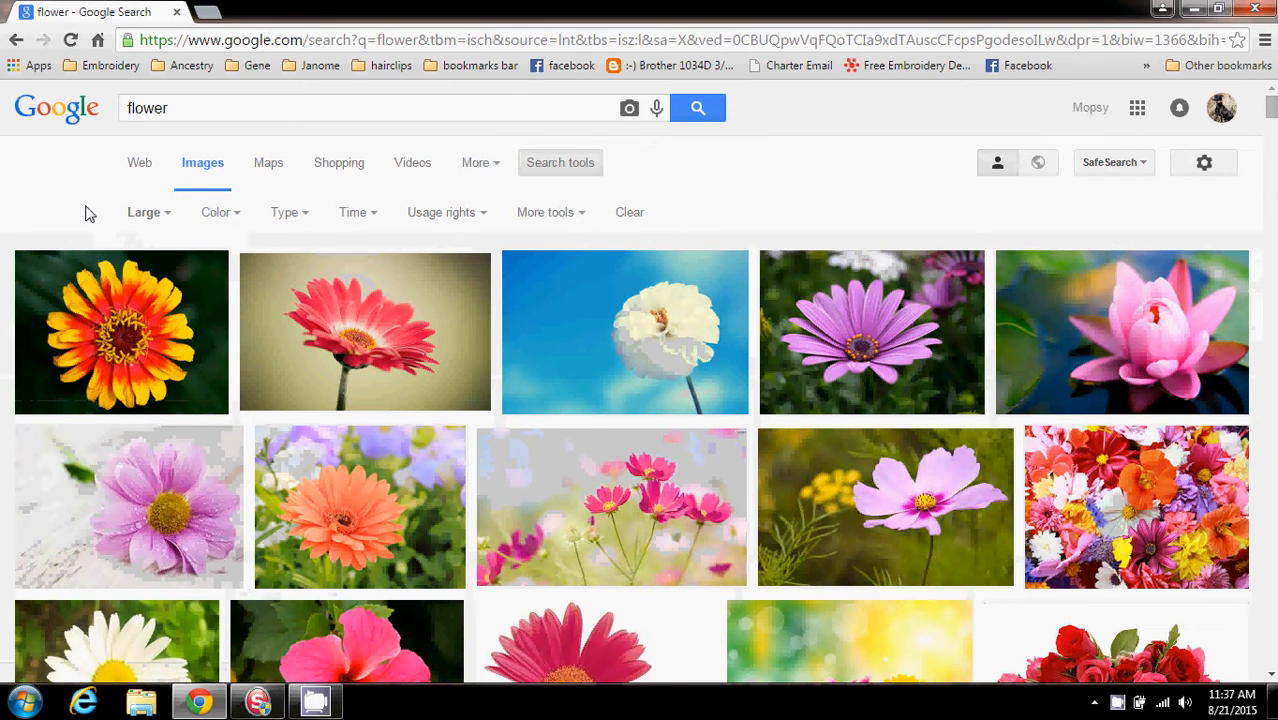
Filter the images to clip art labeled for reuse with modification
left_click(308, 218)
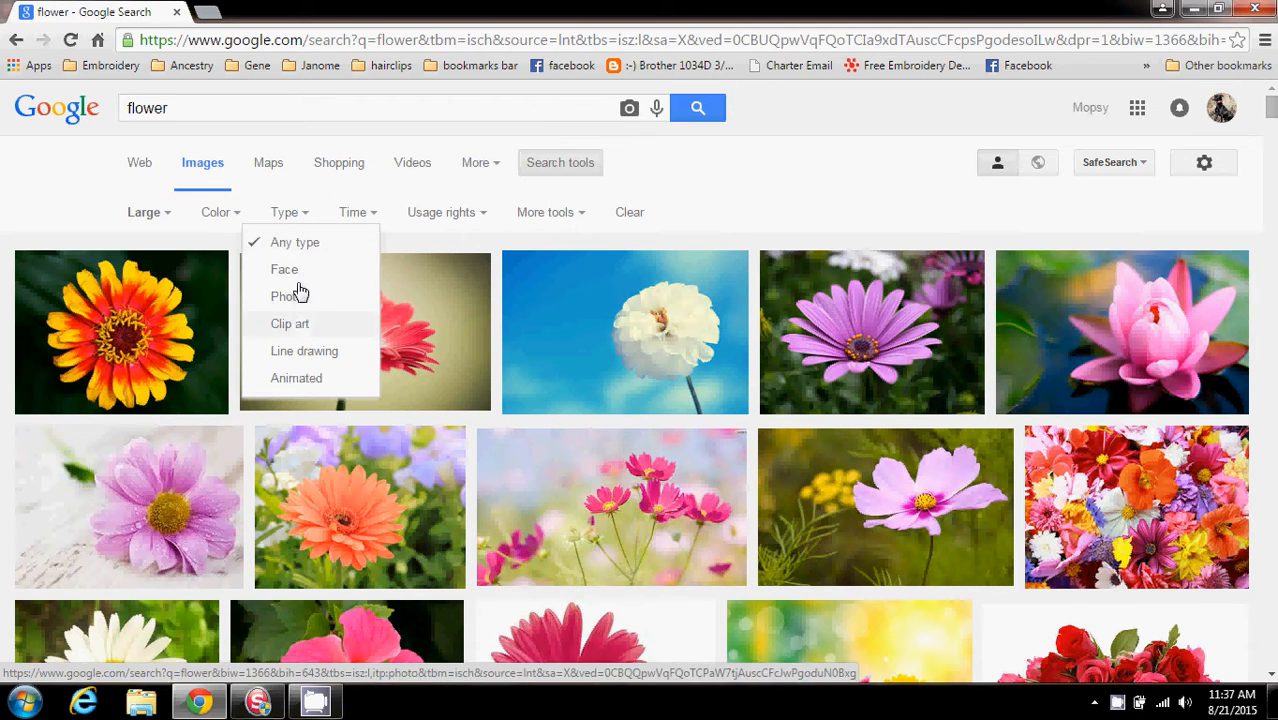
left_click(300, 324)
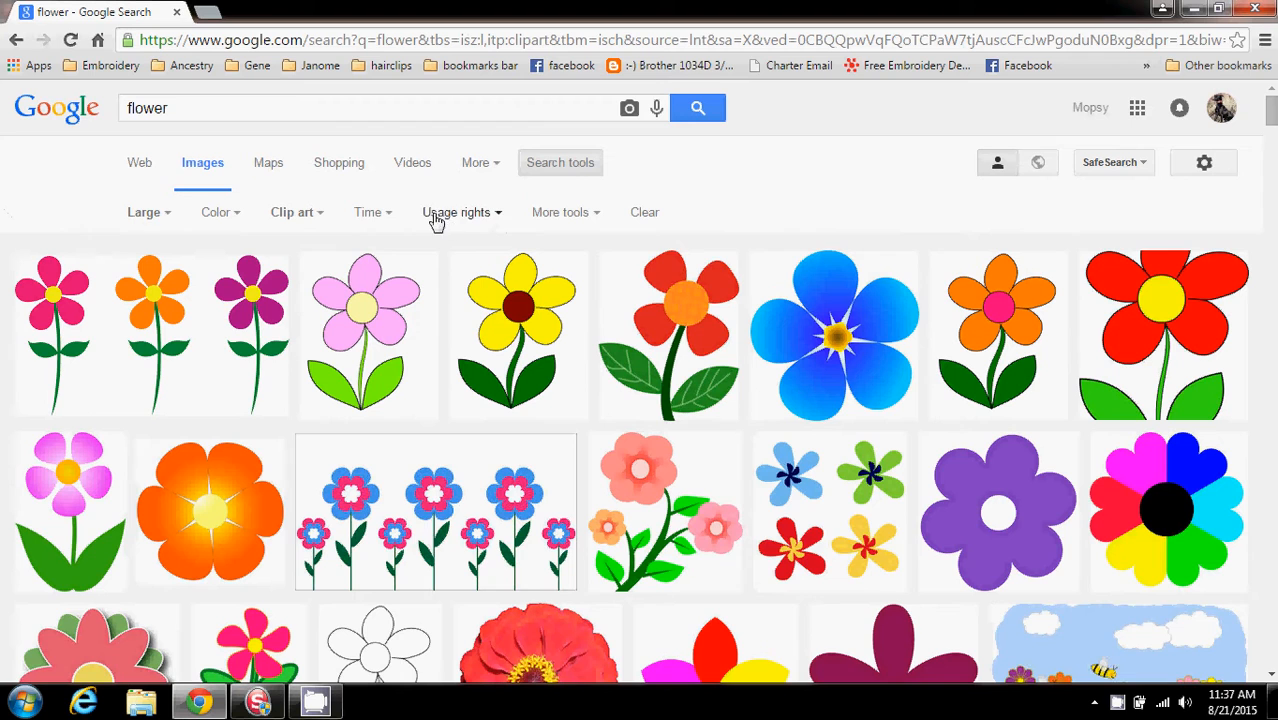
left_click(499, 216)
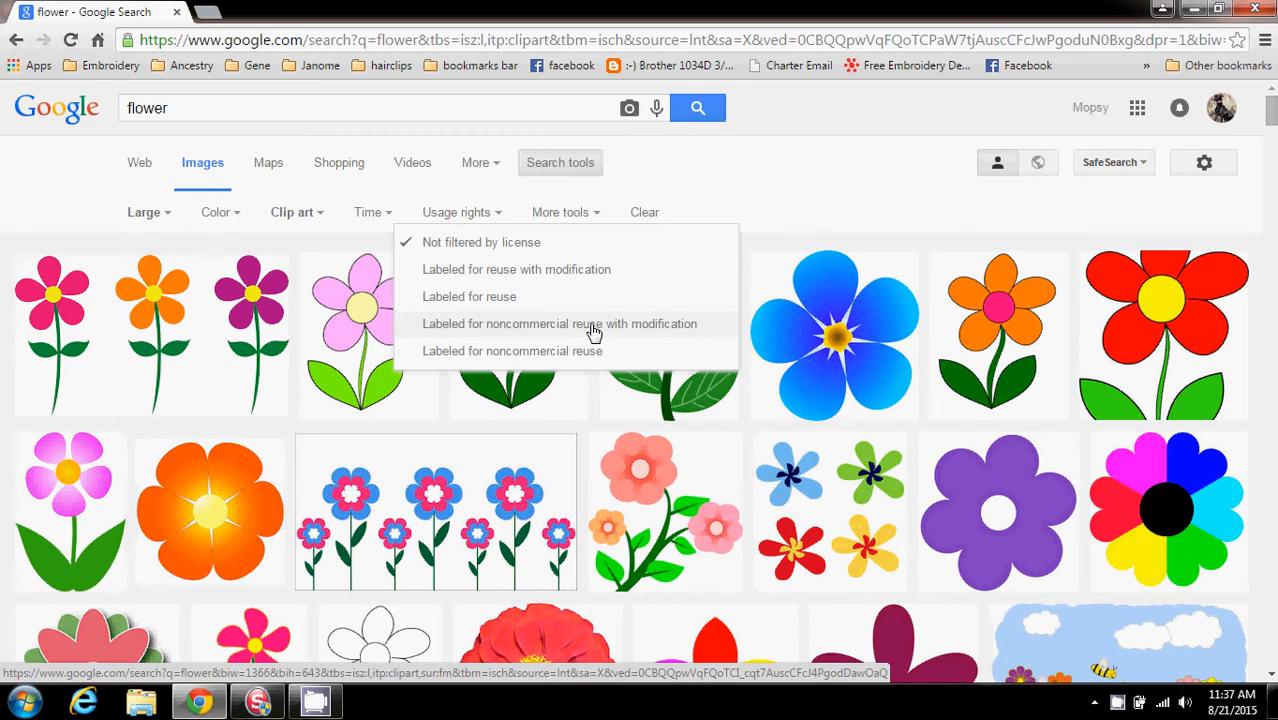
left_click(548, 272)
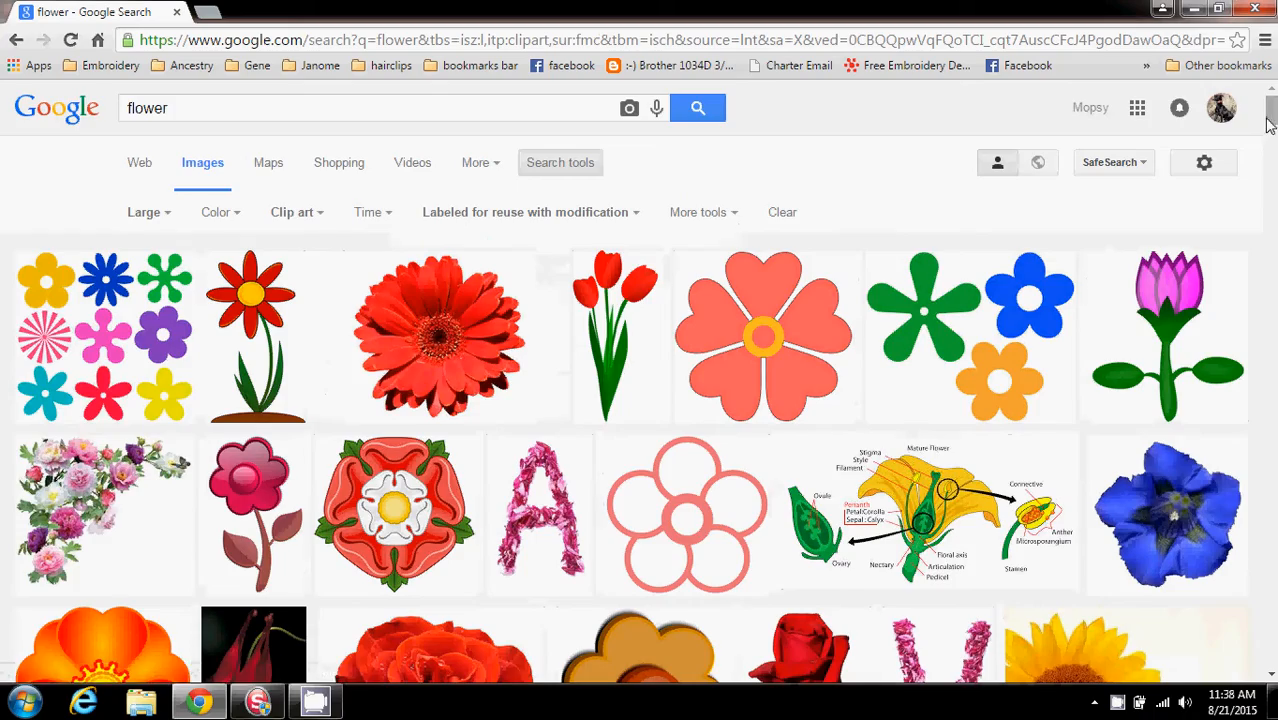
Open the Wikimedia Commons page of the flower with heart-shaped petals clip art
scroll(1107, 680, "down", 15)
scroll(1107, 680, "down", 15)
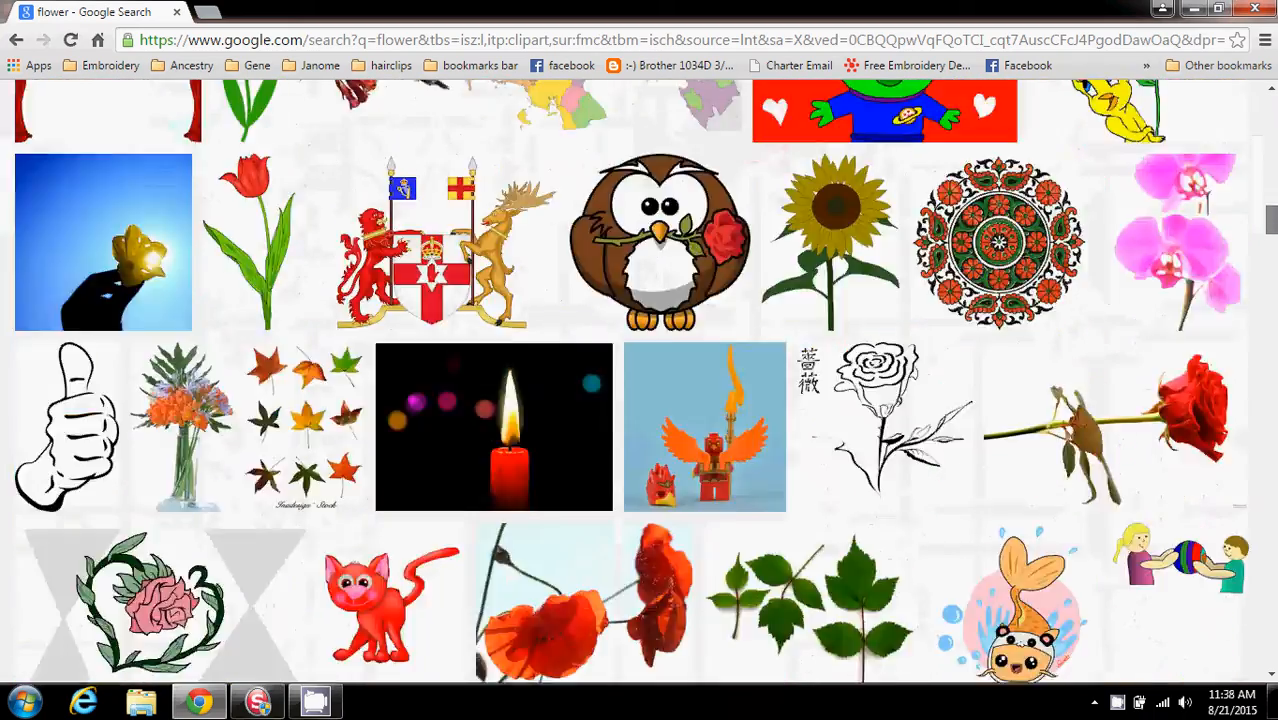
scroll(1268, 115, "up", 2)
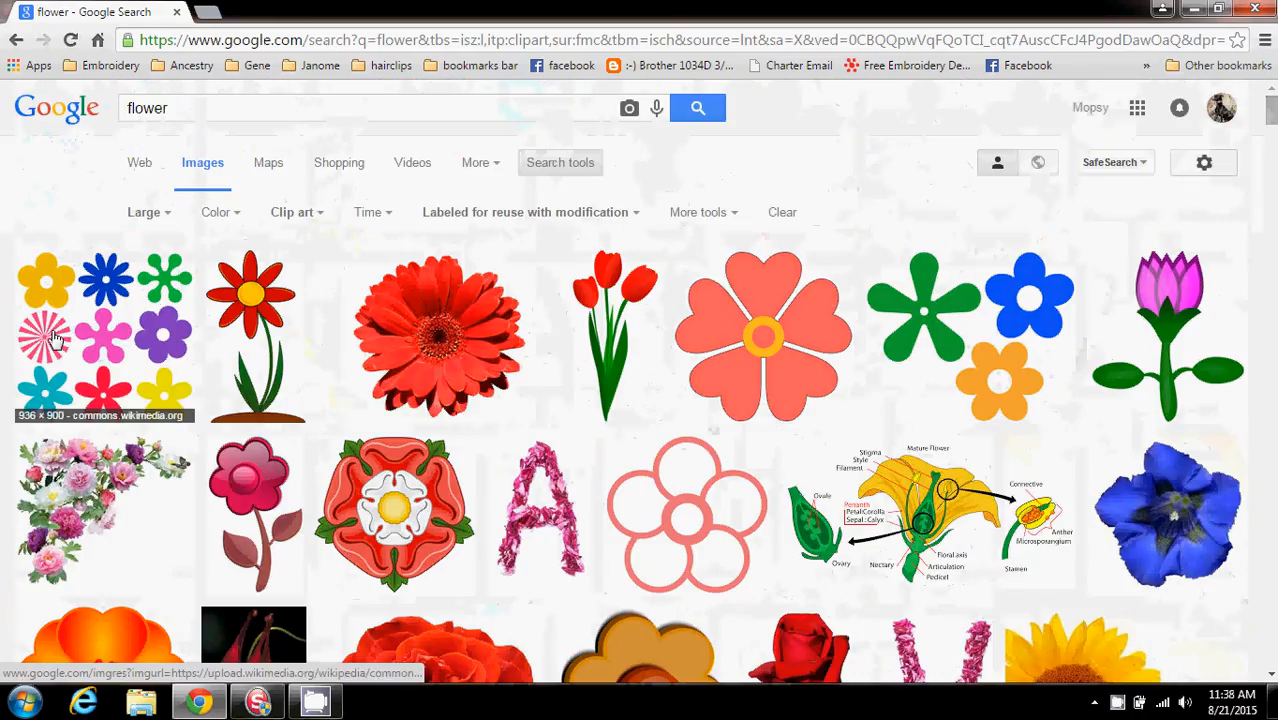
left_click(758, 341)
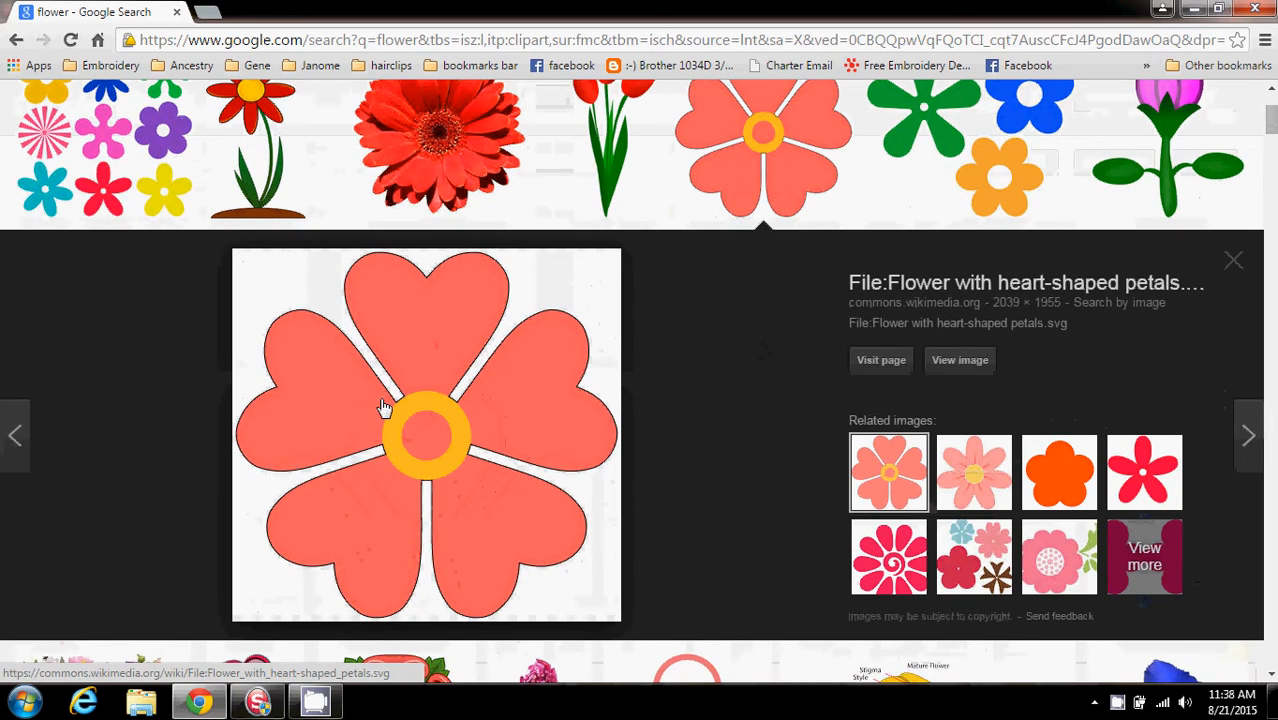
left_click(906, 285)
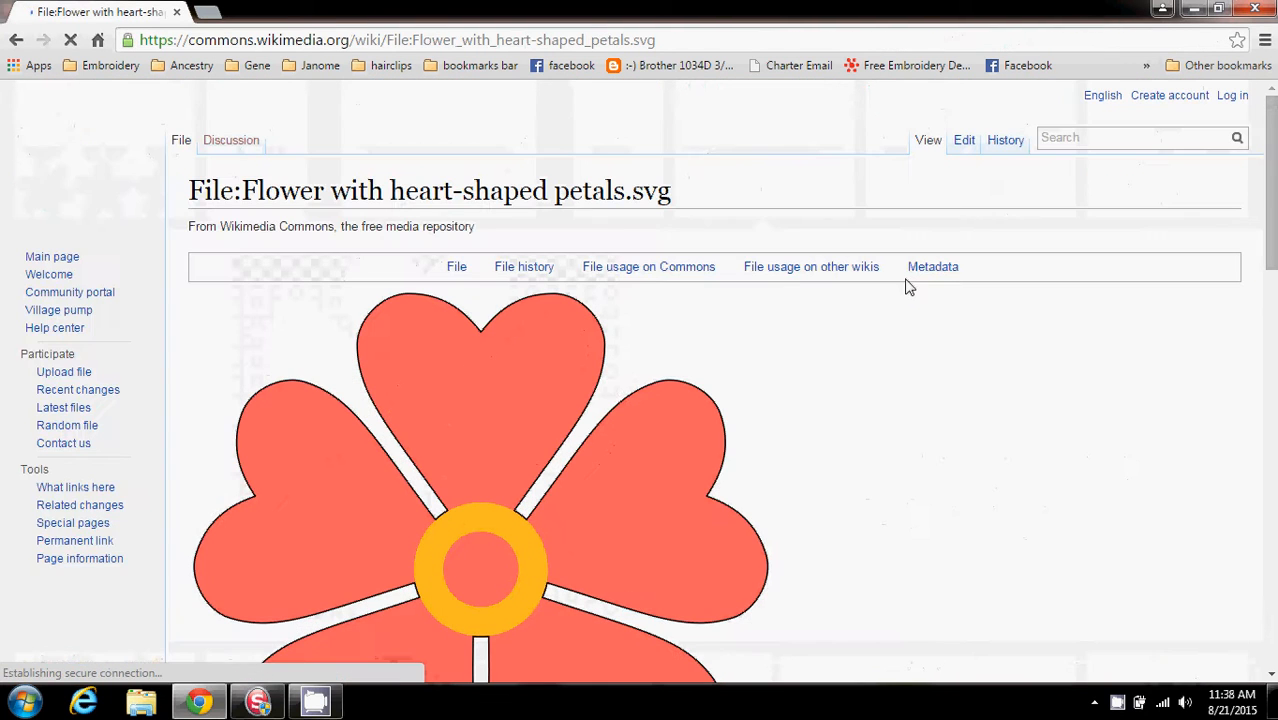
Scroll through the file page to check the image's description and licence permissions
scroll(297, 225, "down", 2)
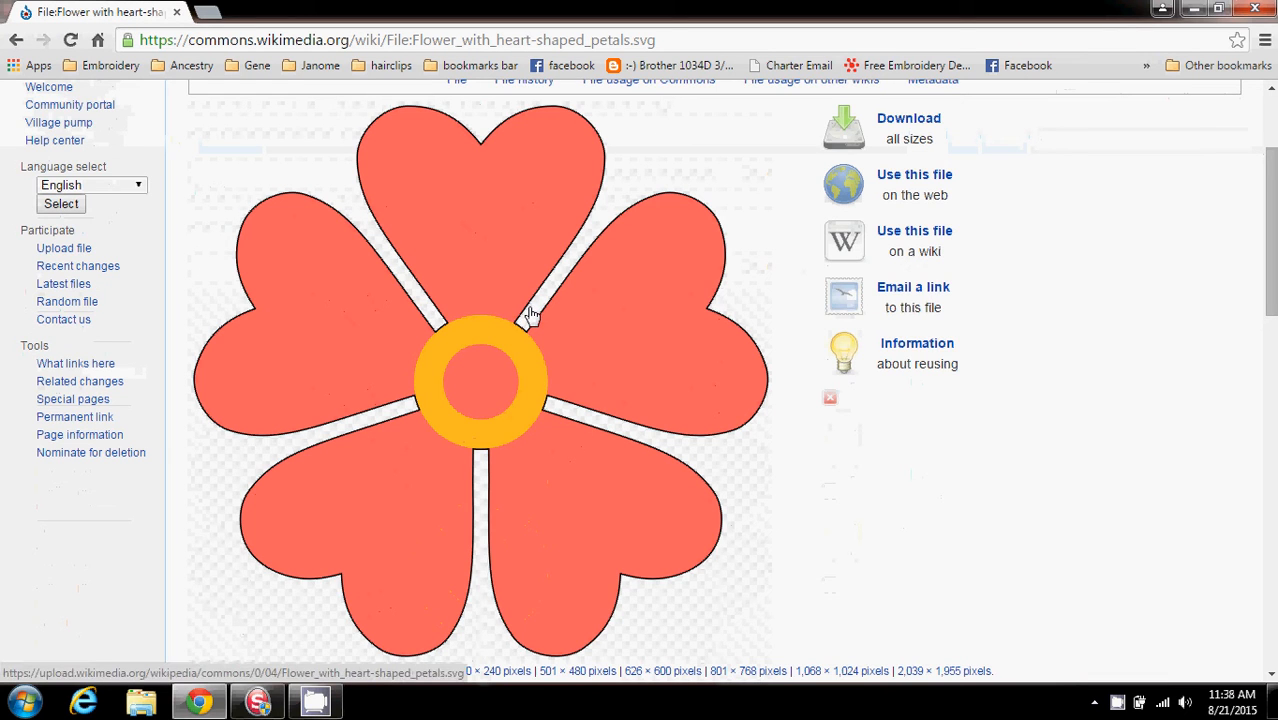
scroll(532, 316, "down", 2)
scroll(532, 316, "down", 2)
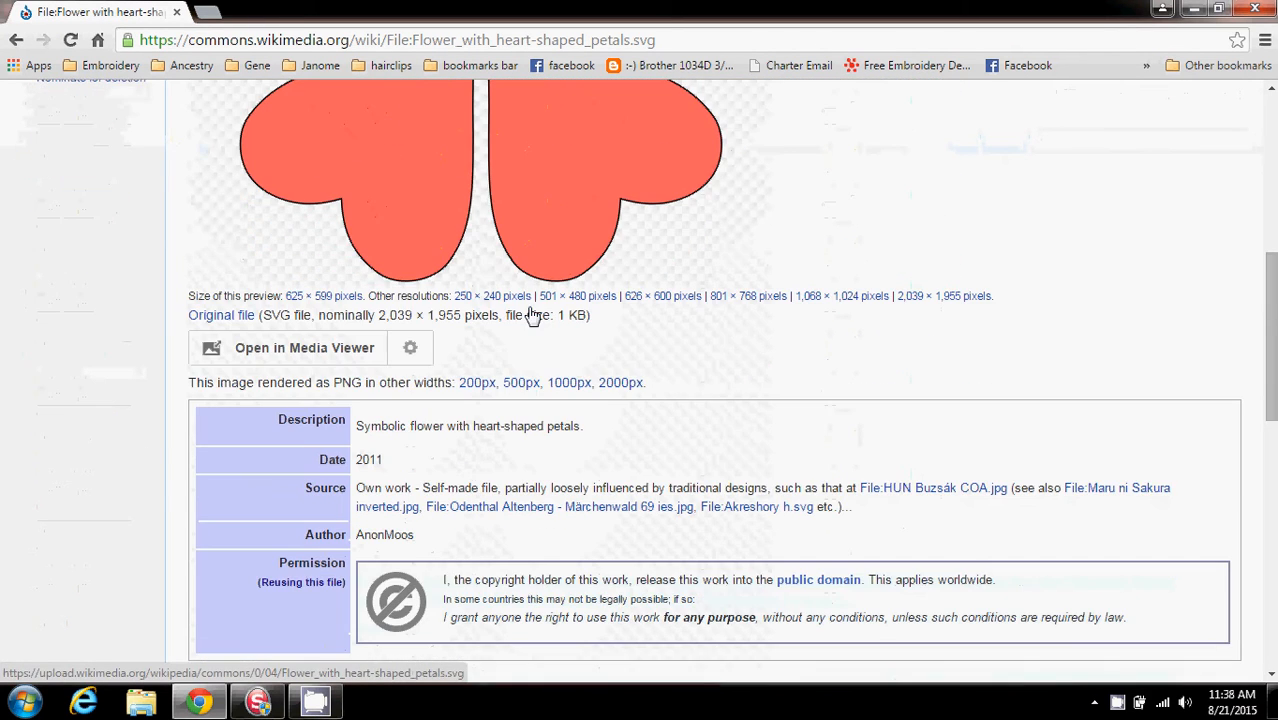
scroll(518, 443, "down", 1)
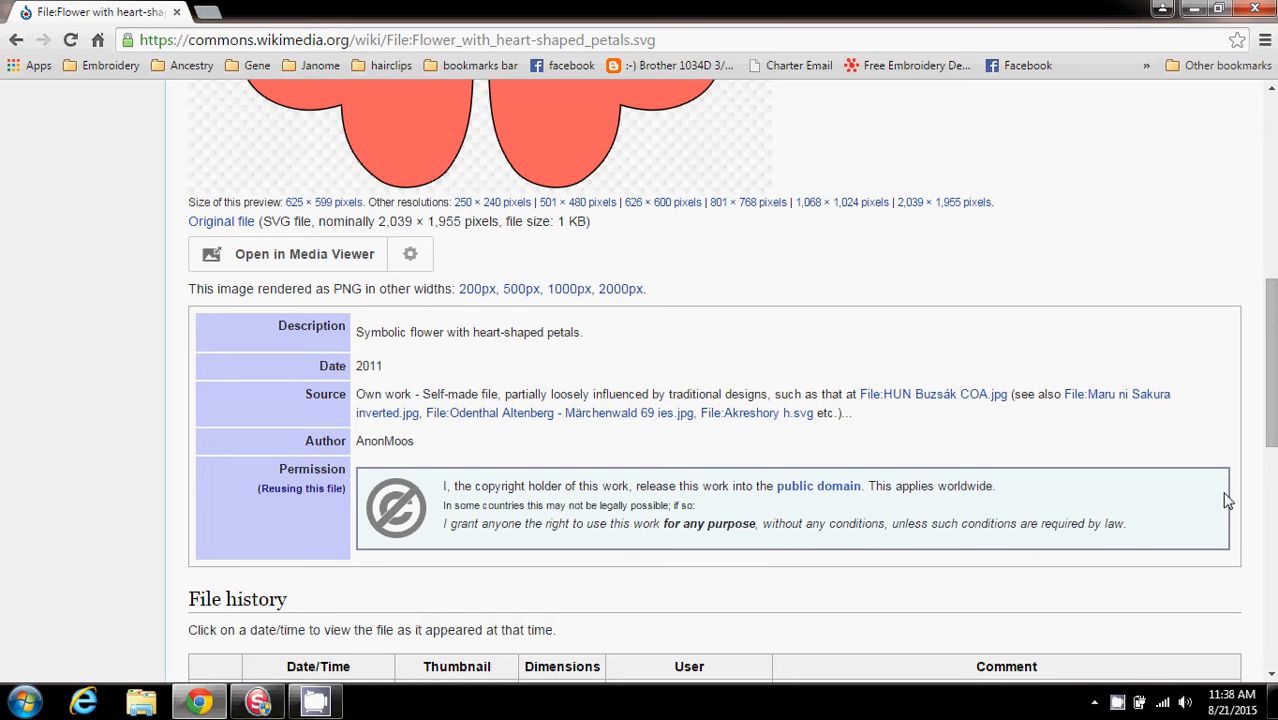
left_click_drag(1270, 400, 1268, 266)
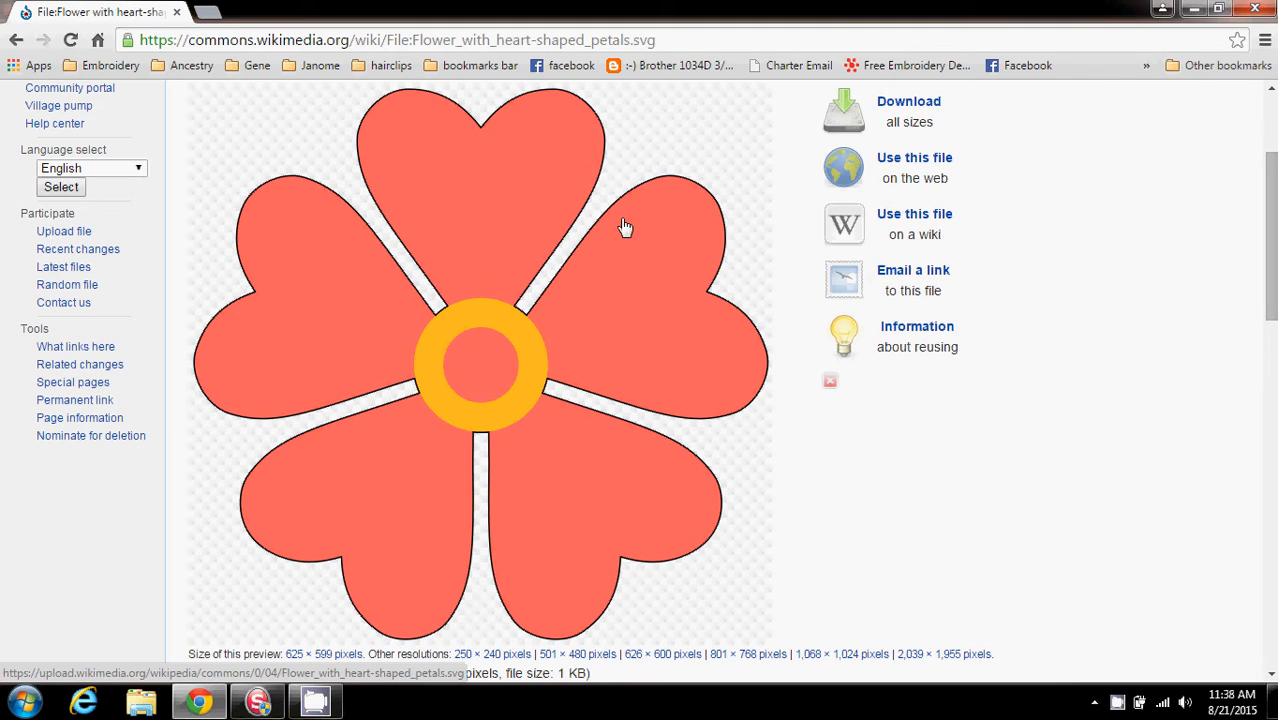
Save the flower image as aflower in the Embroidery > Graphics folder on Local Disk (C:)
right_click(449, 270)
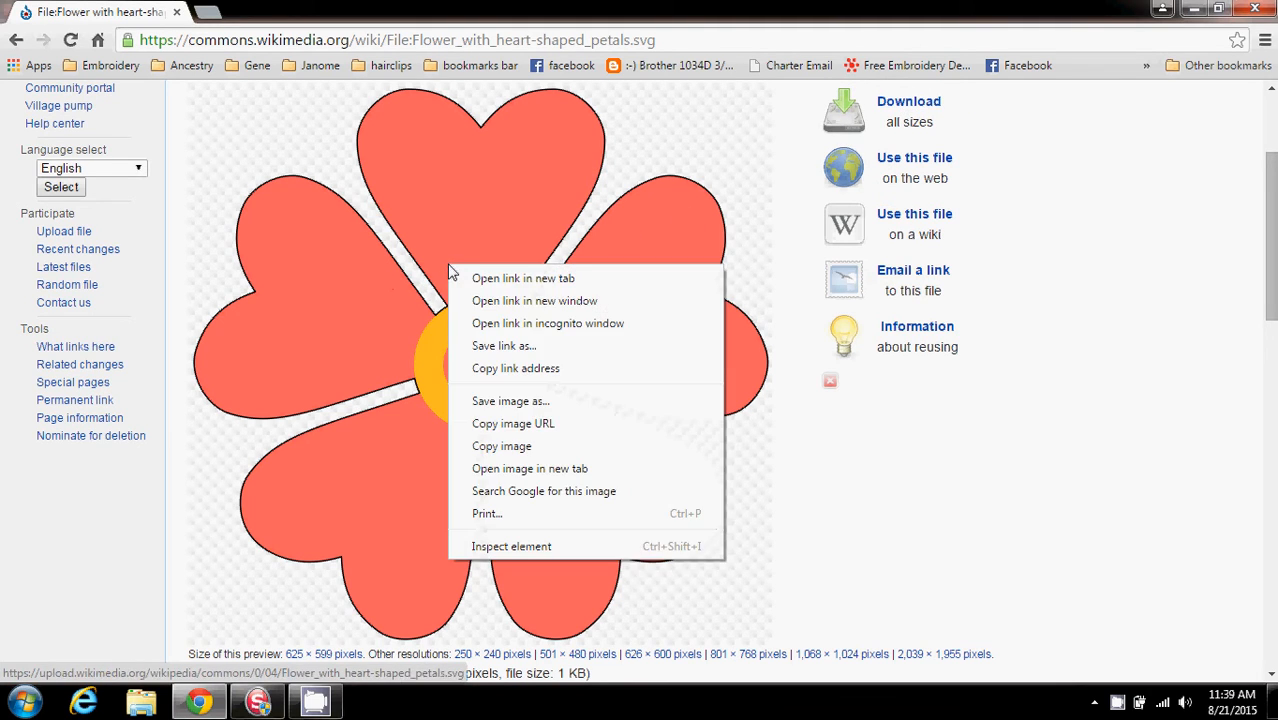
left_click(513, 401)
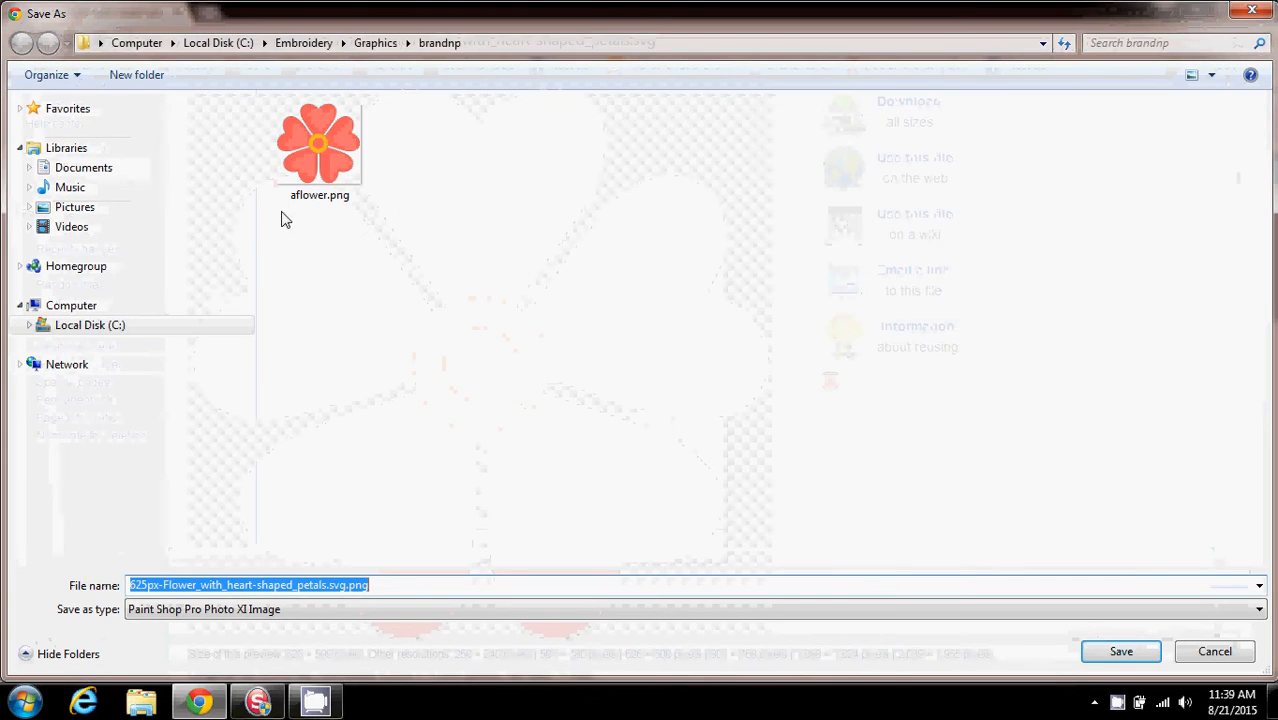
left_click(308, 45)
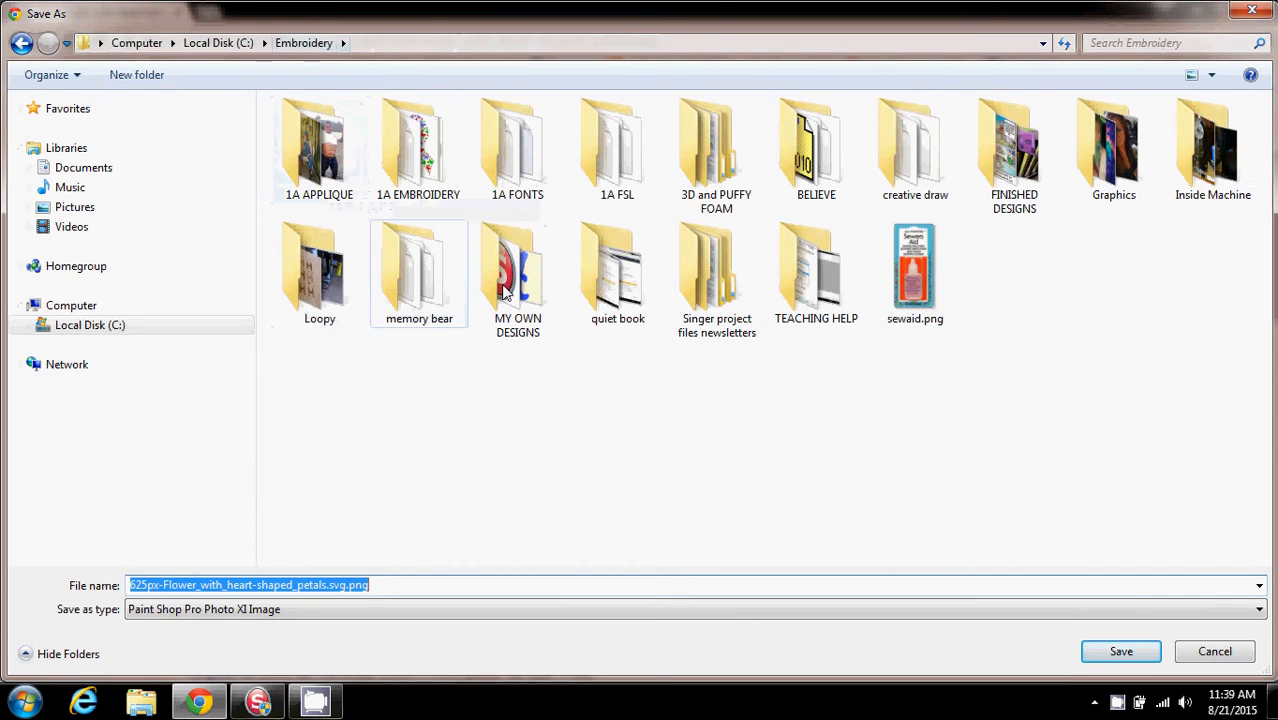
double_click(1118, 165)
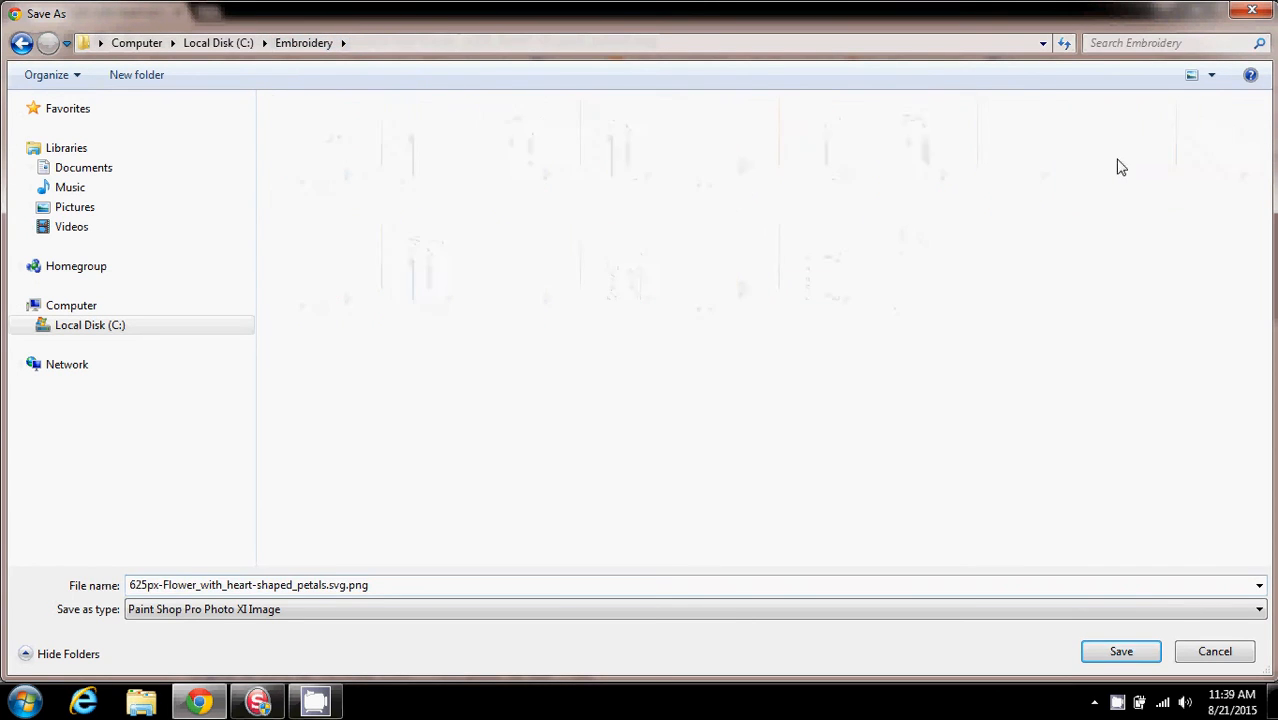
left_click(304, 584)
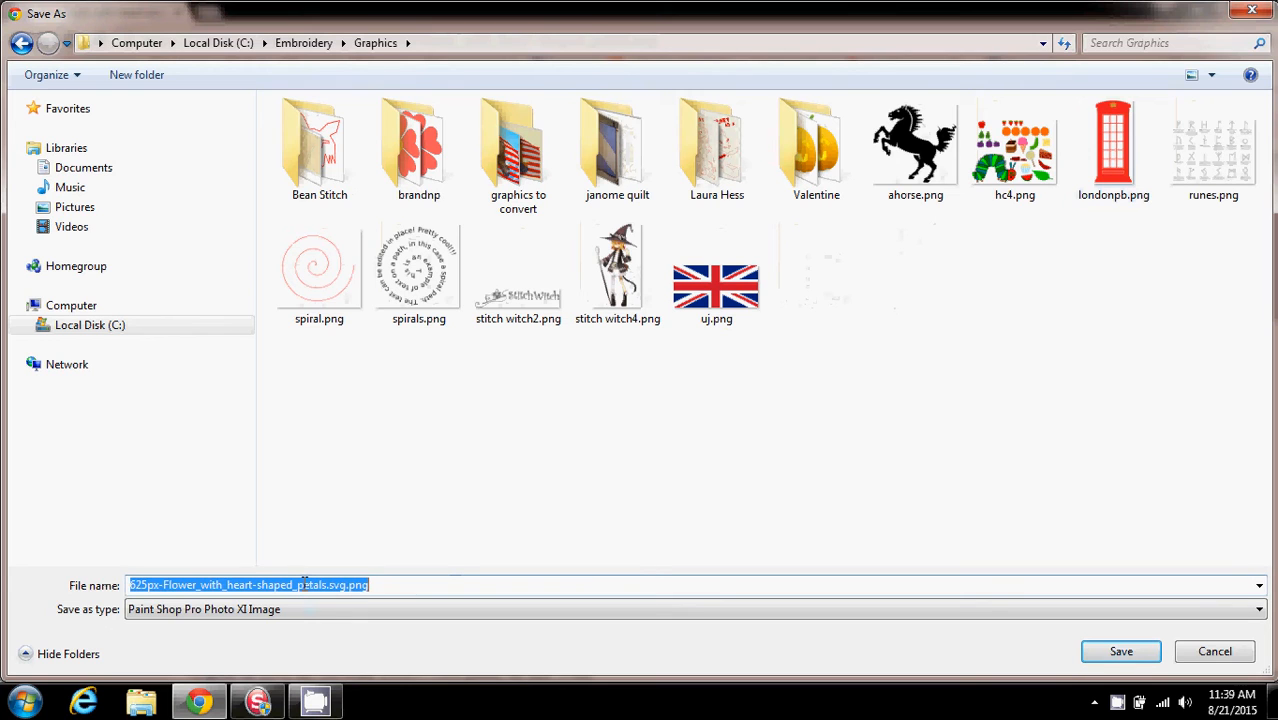
type("a")
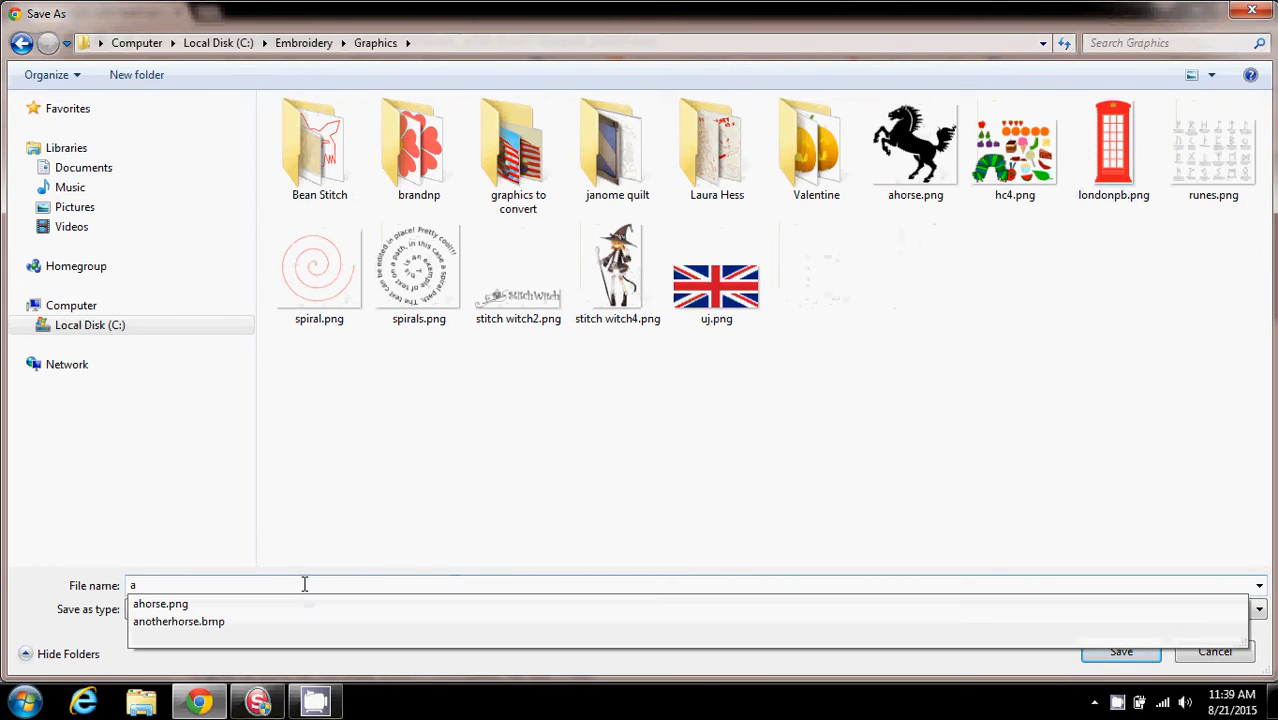
type("flower")
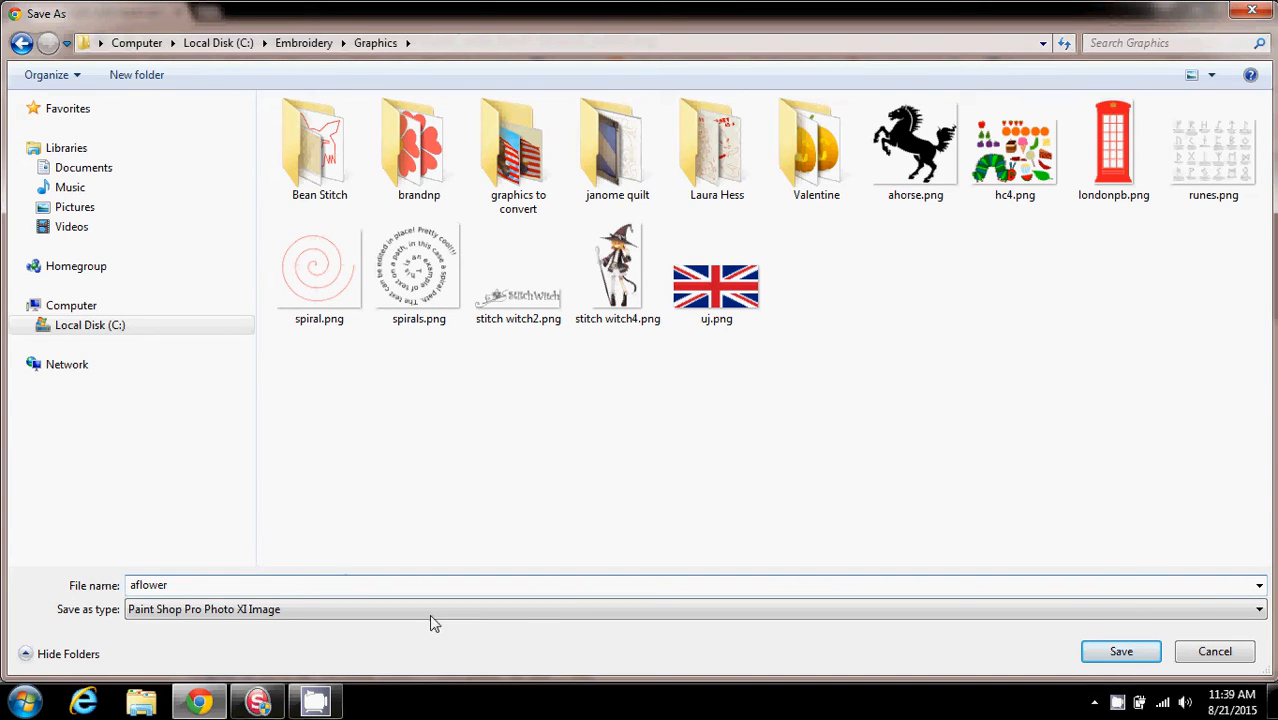
left_click(1125, 653)
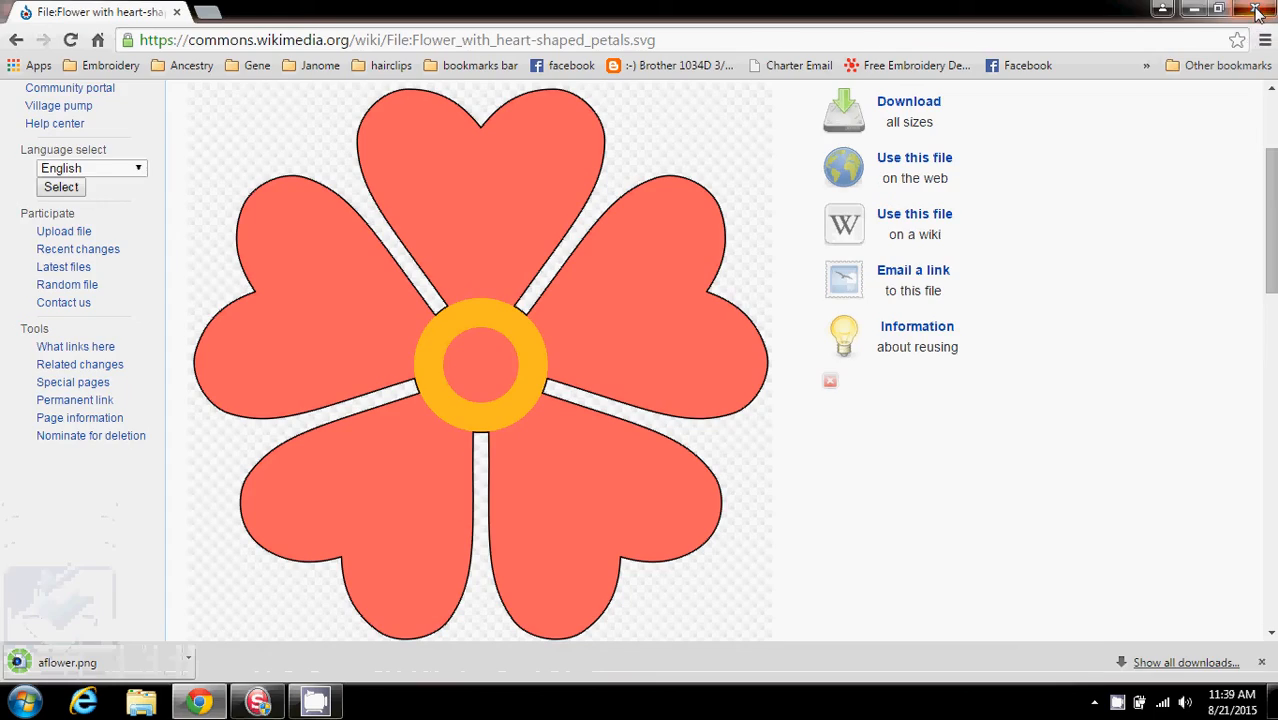
Close the browser and launch Corel Paint Shop Pro Photo XI from the desktop
left_click(1256, 10)
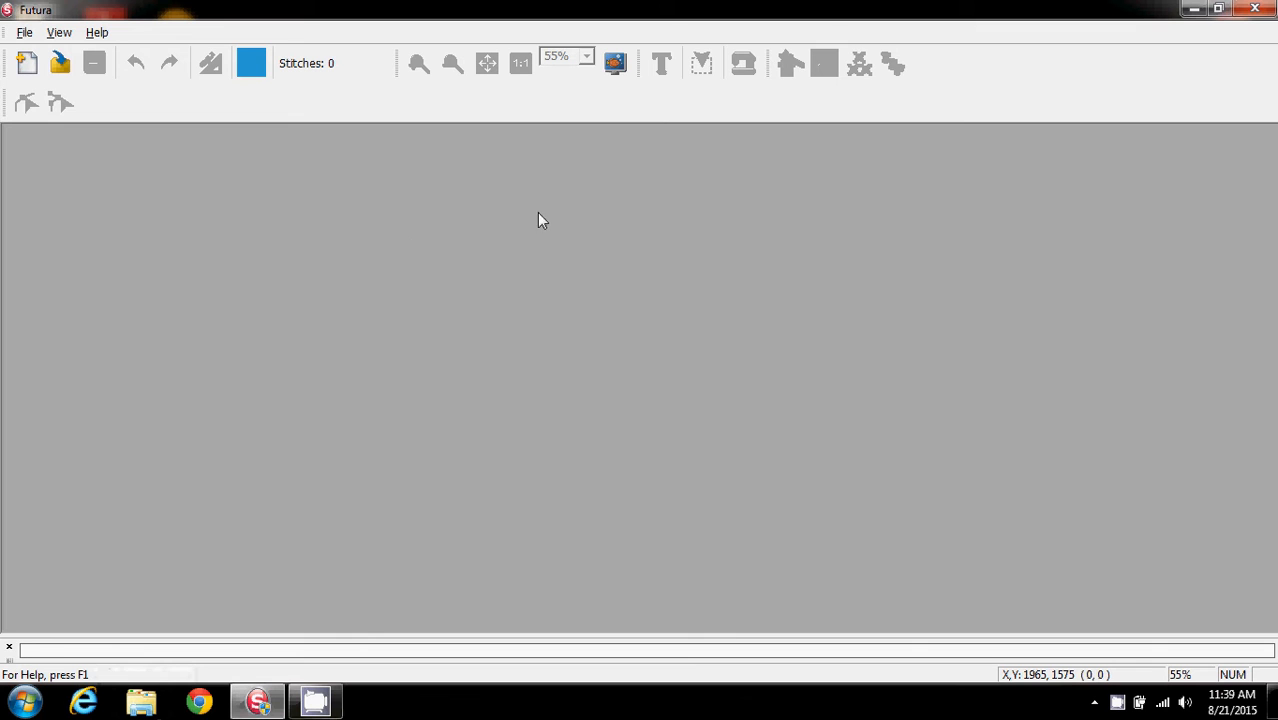
left_click(1195, 10)
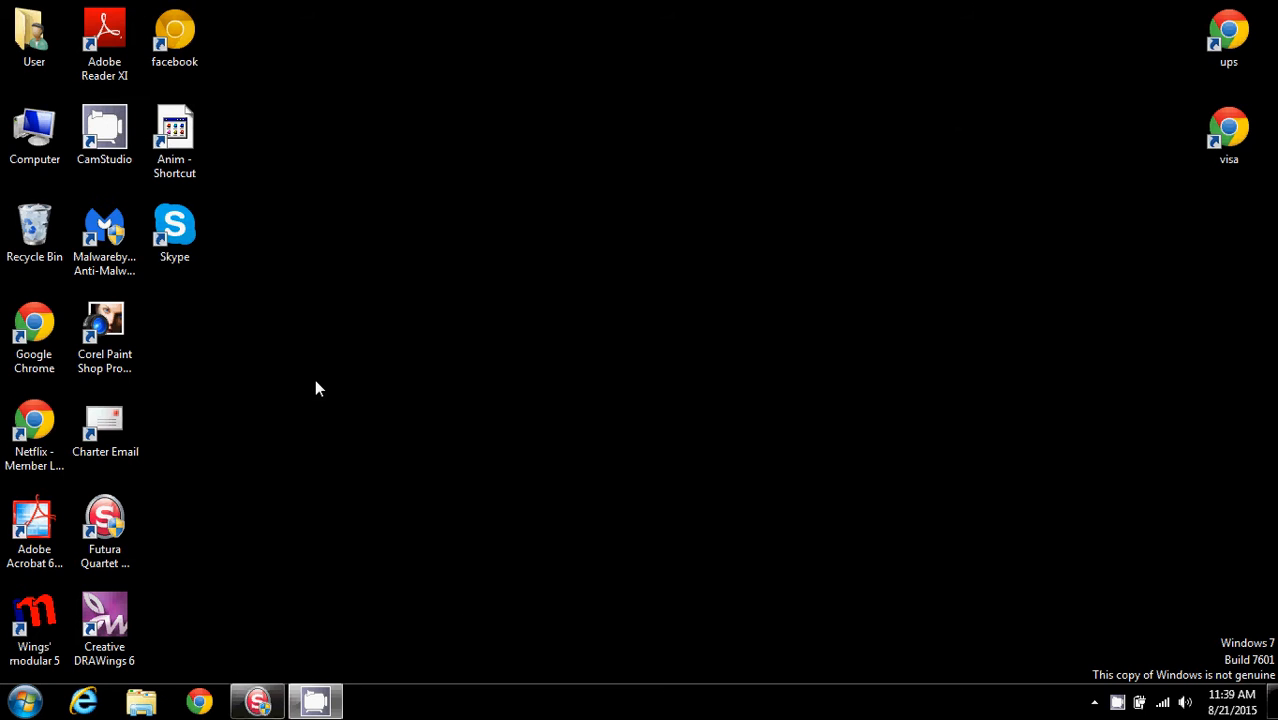
left_click(88, 340)
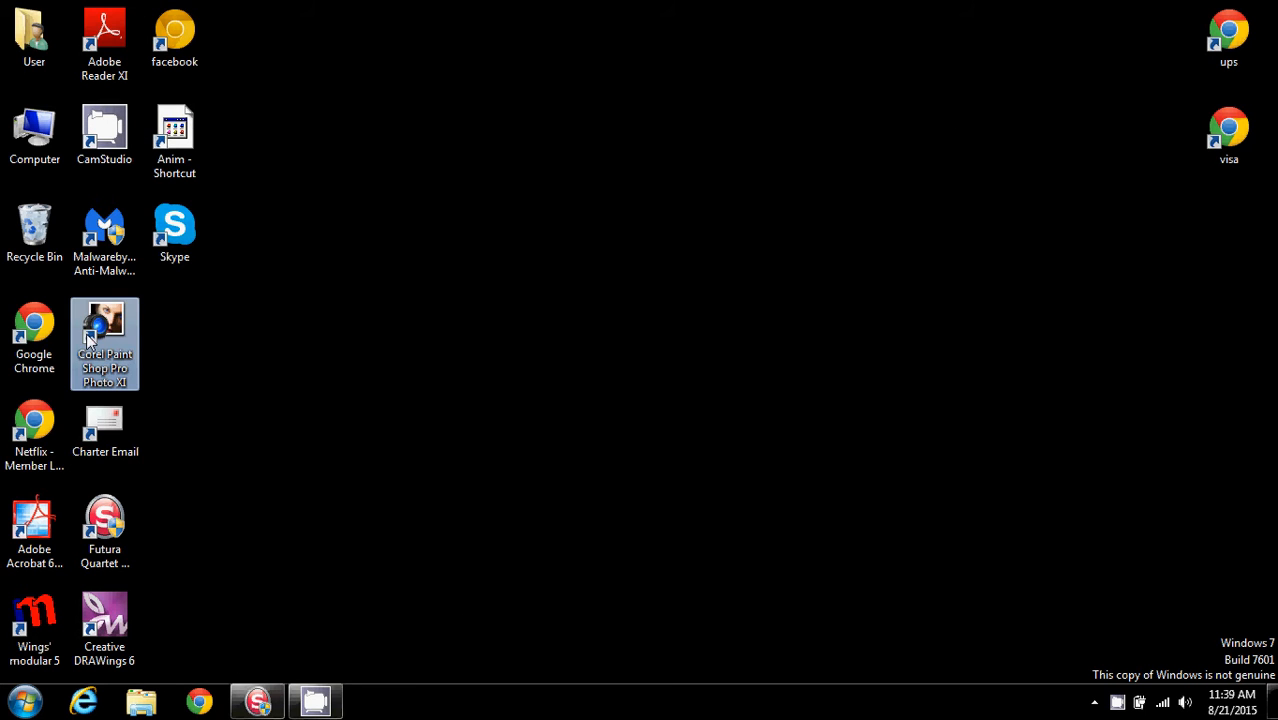
right_click(95, 342)
left_click(147, 334)
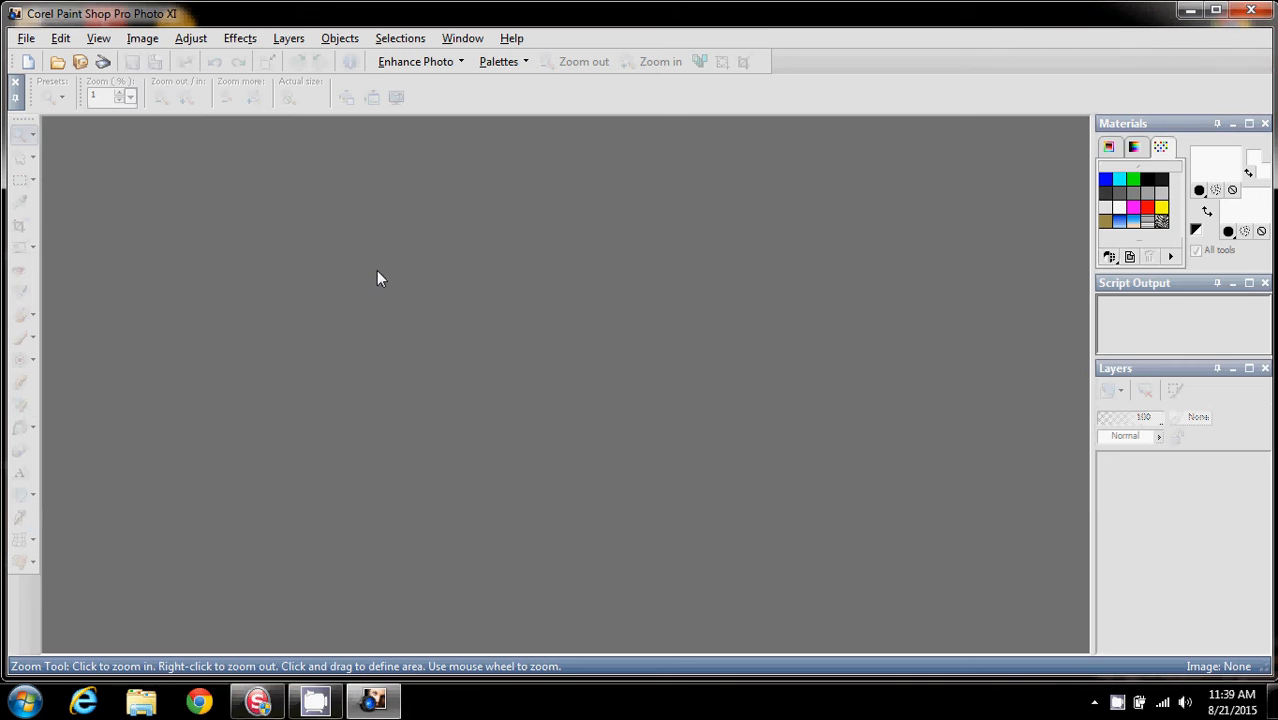
Open aflower.png from the Embroidery > Graphics folder on Local Disk (C:) through the image organizer
left_click(80, 61)
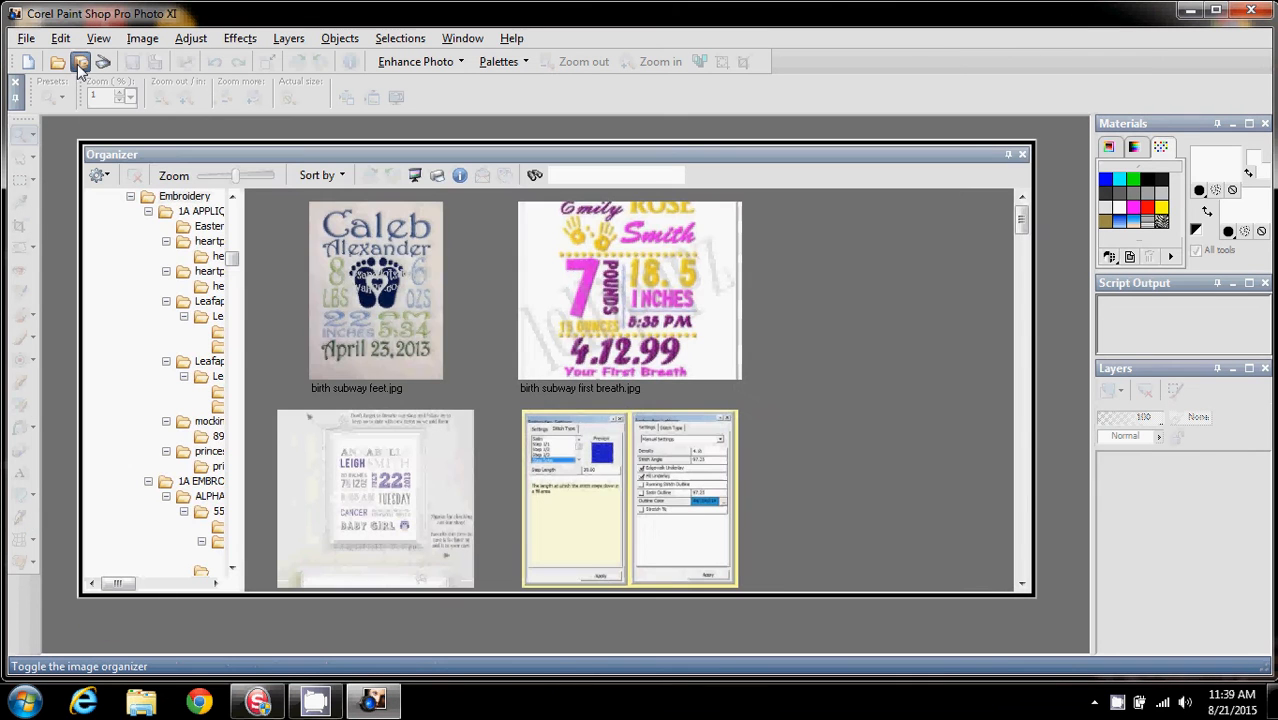
scroll(233, 257, "up", 10)
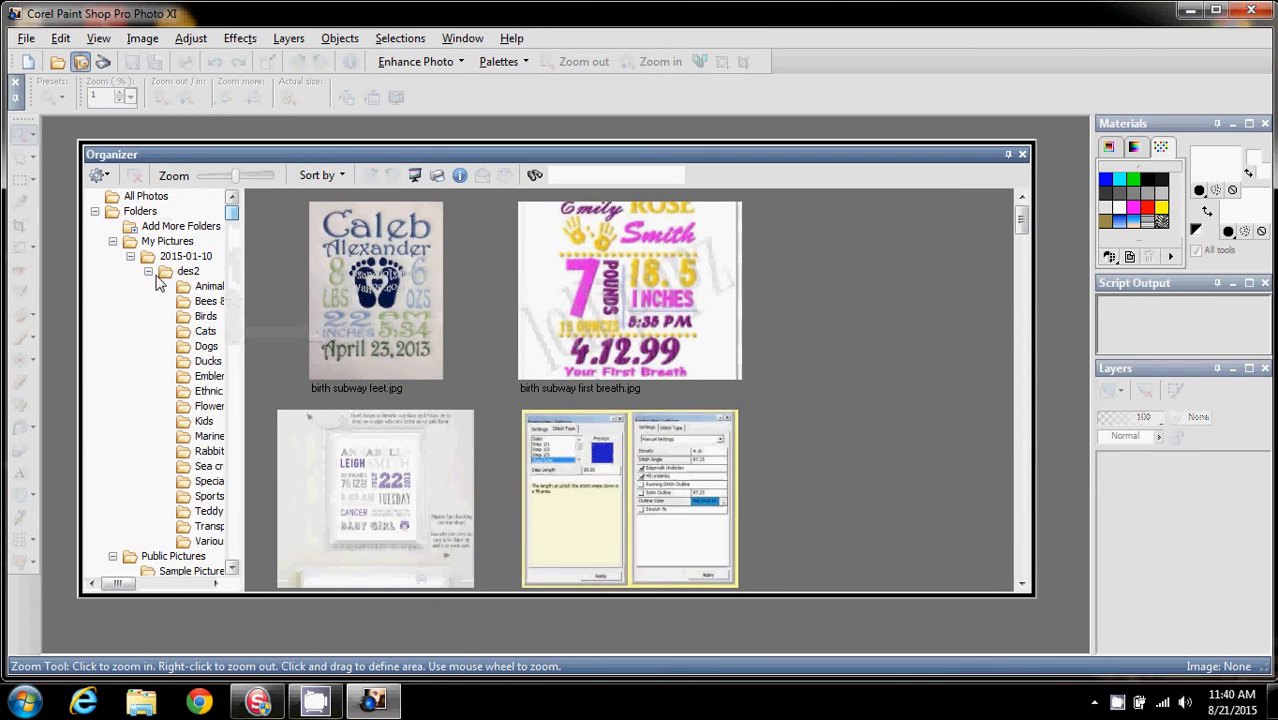
left_click(113, 241)
double_click(112, 287)
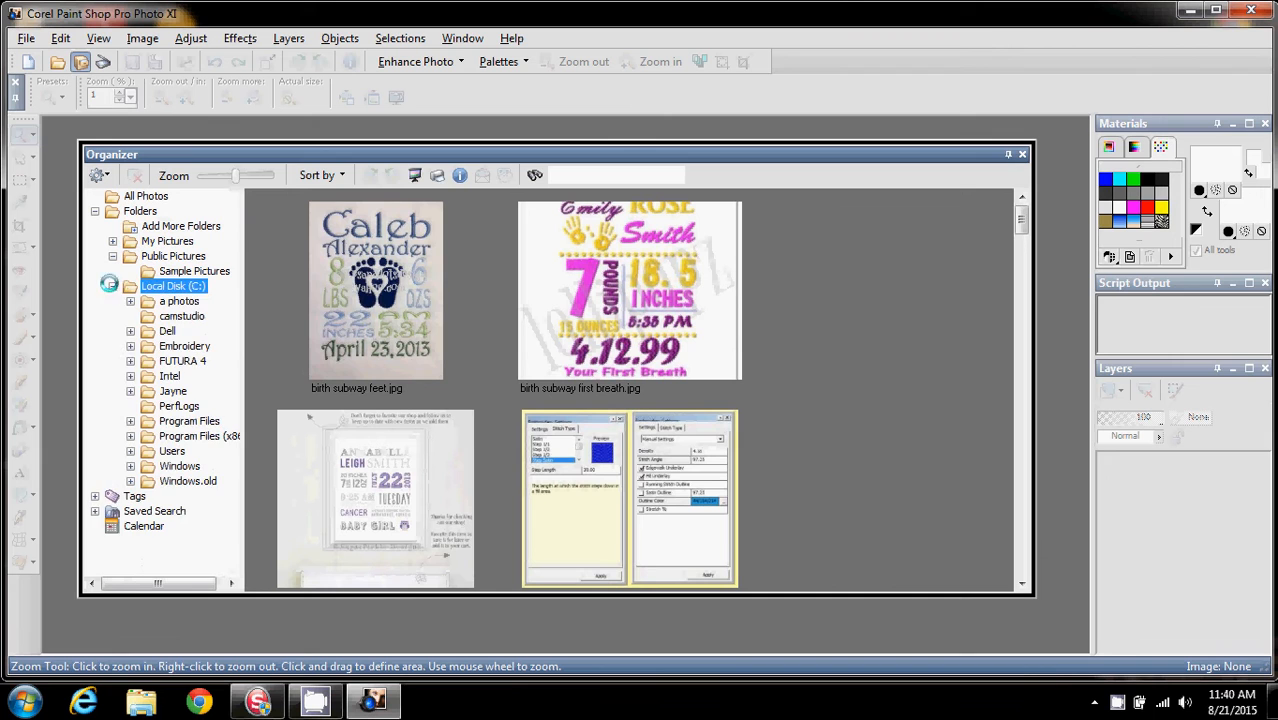
left_click(131, 347)
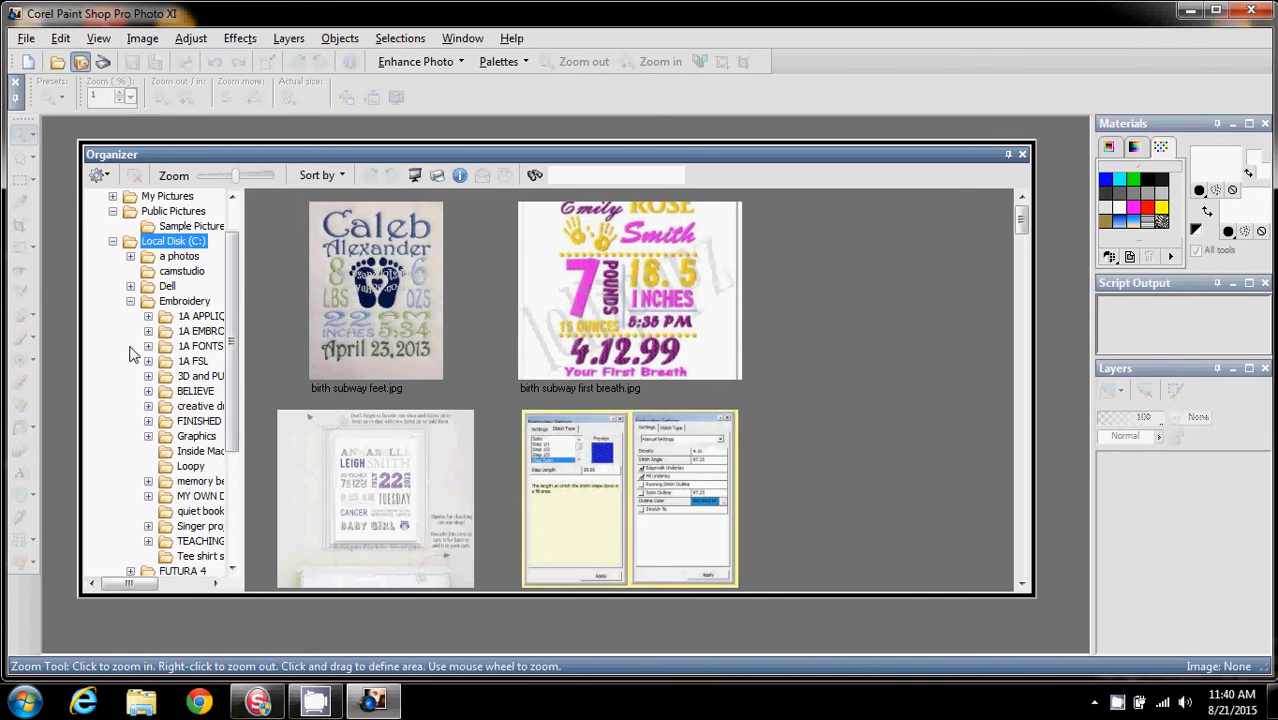
left_click(190, 437)
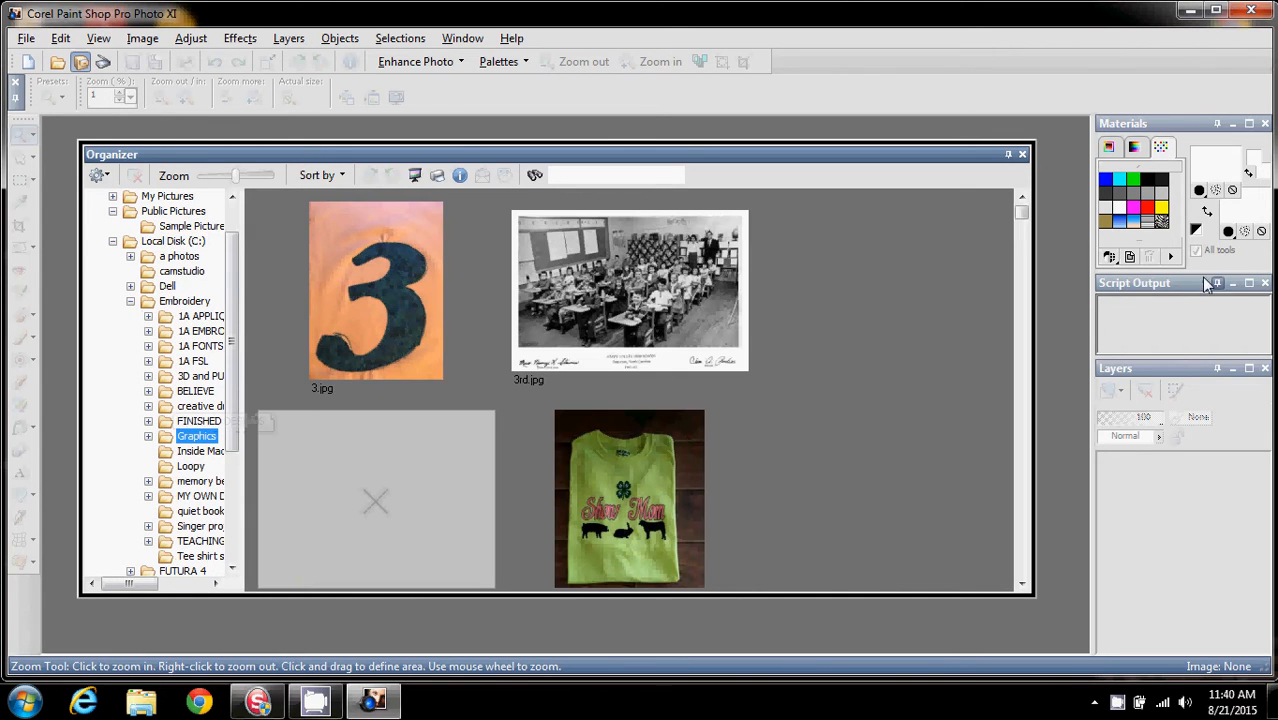
left_click_drag(1022, 216, 1023, 222)
left_click(621, 446)
double_click(621, 450)
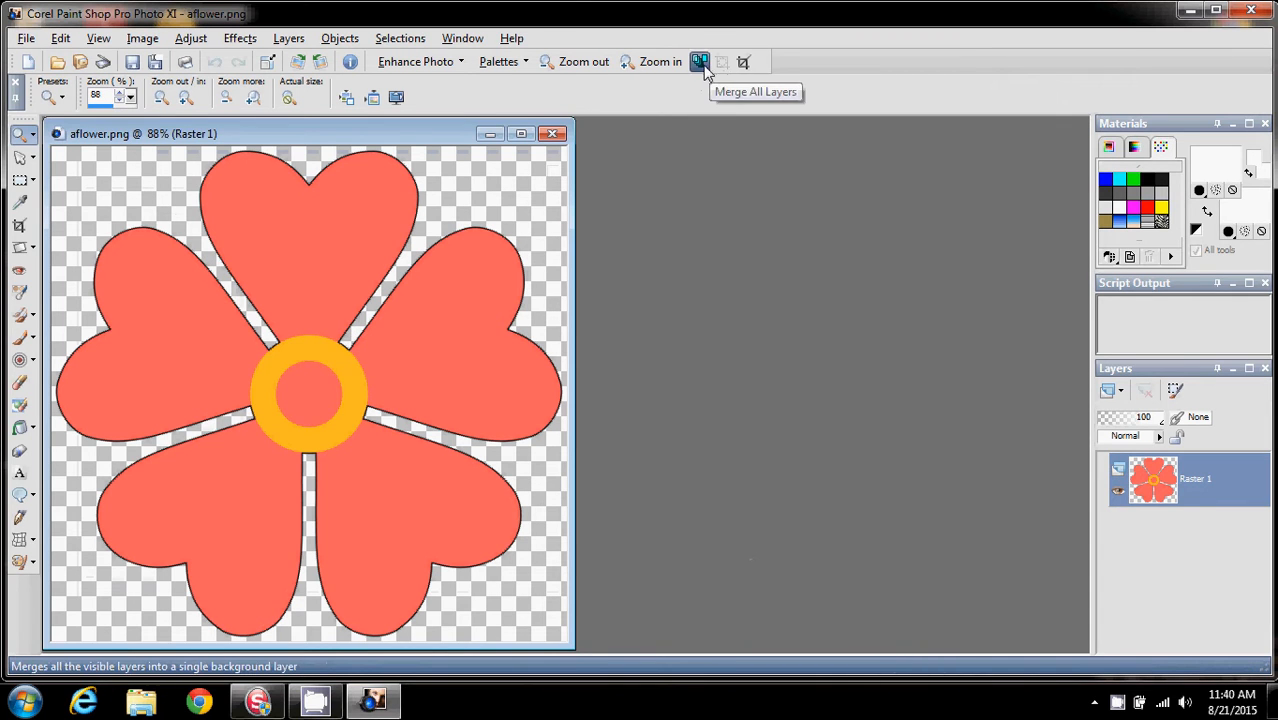
Merge all layers into one background layer and save the image as aflower.bmp in BMP format in the brandnp folder
left_click(700, 63)
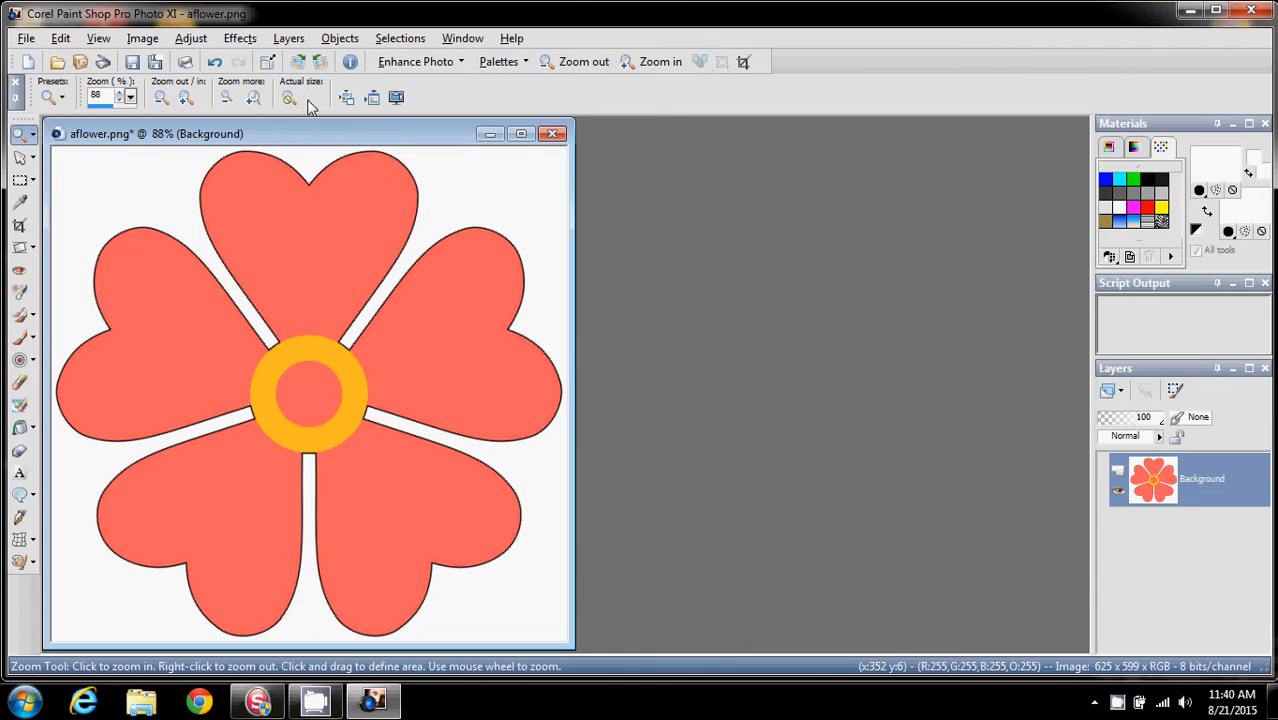
left_click_drag(326, 130, 414, 130)
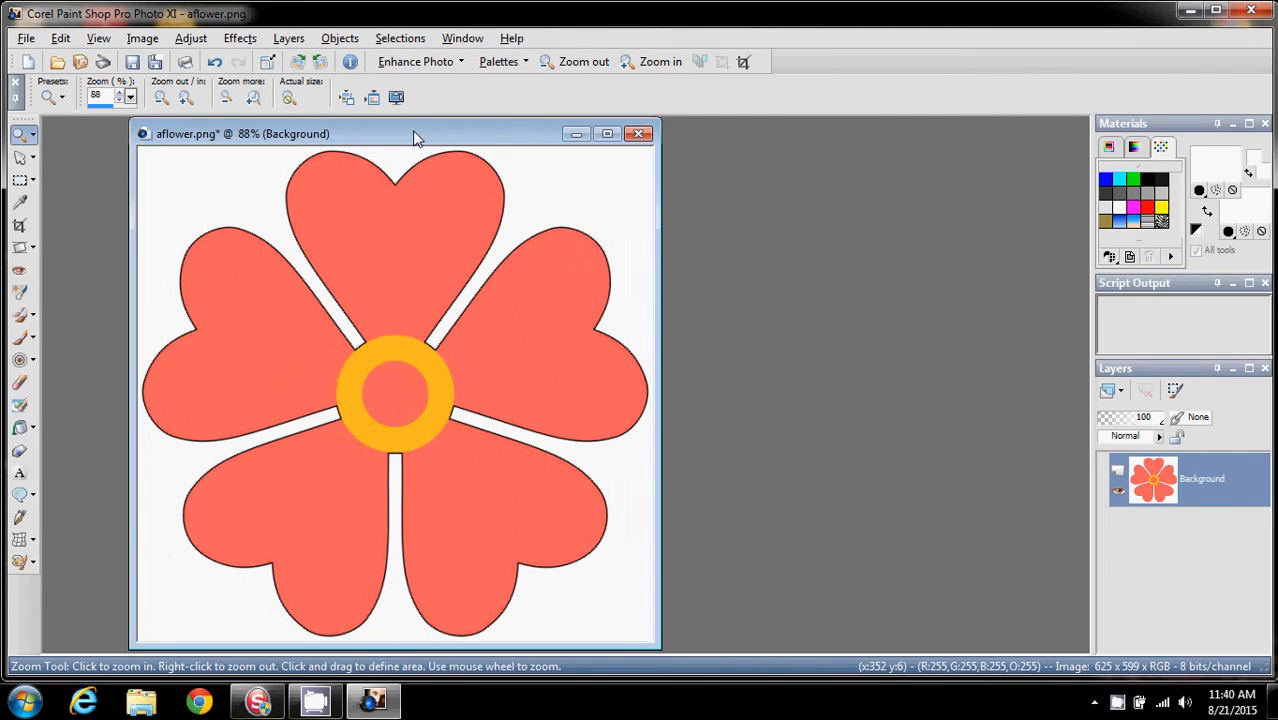
left_click(155, 62)
left_click(700, 593)
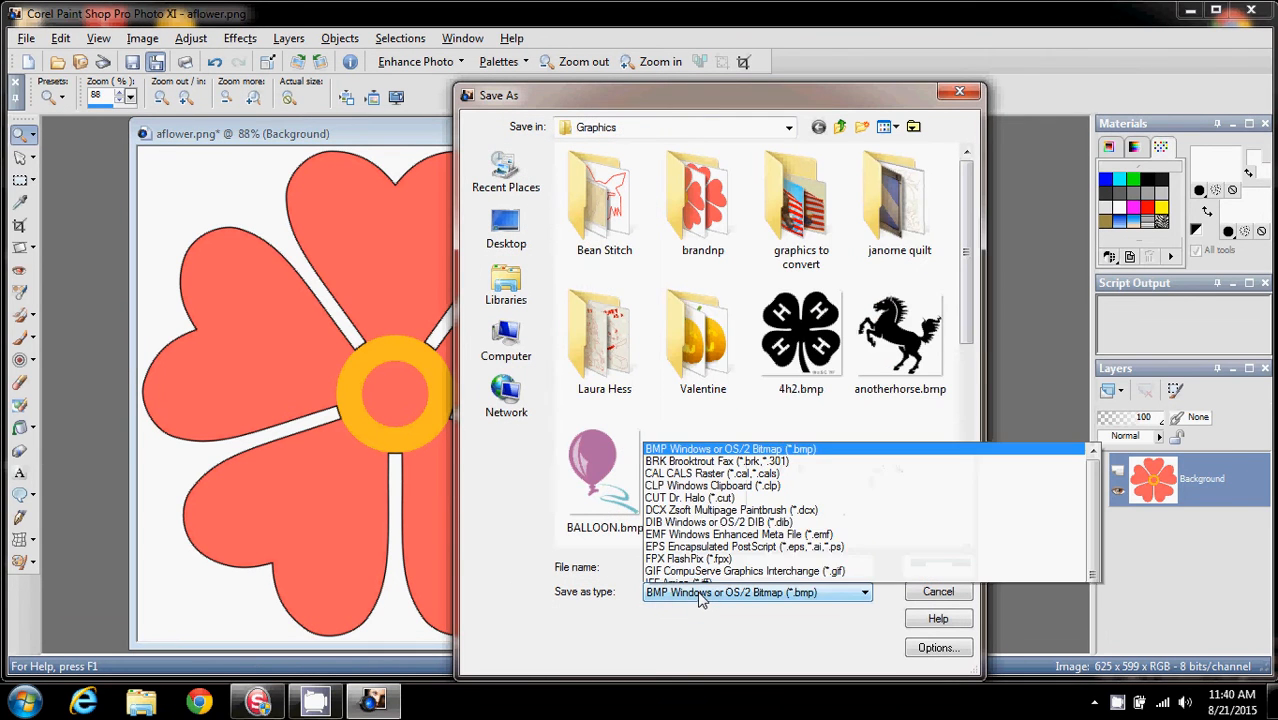
left_click(662, 222)
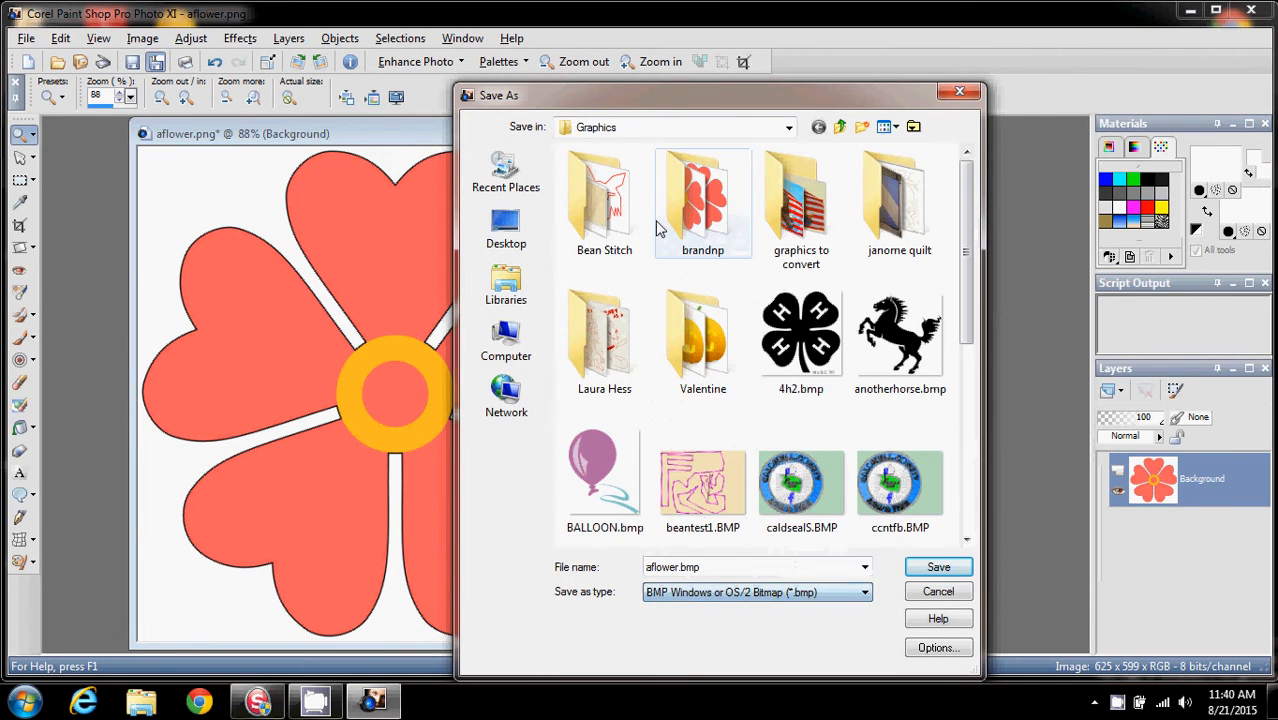
left_click(925, 568)
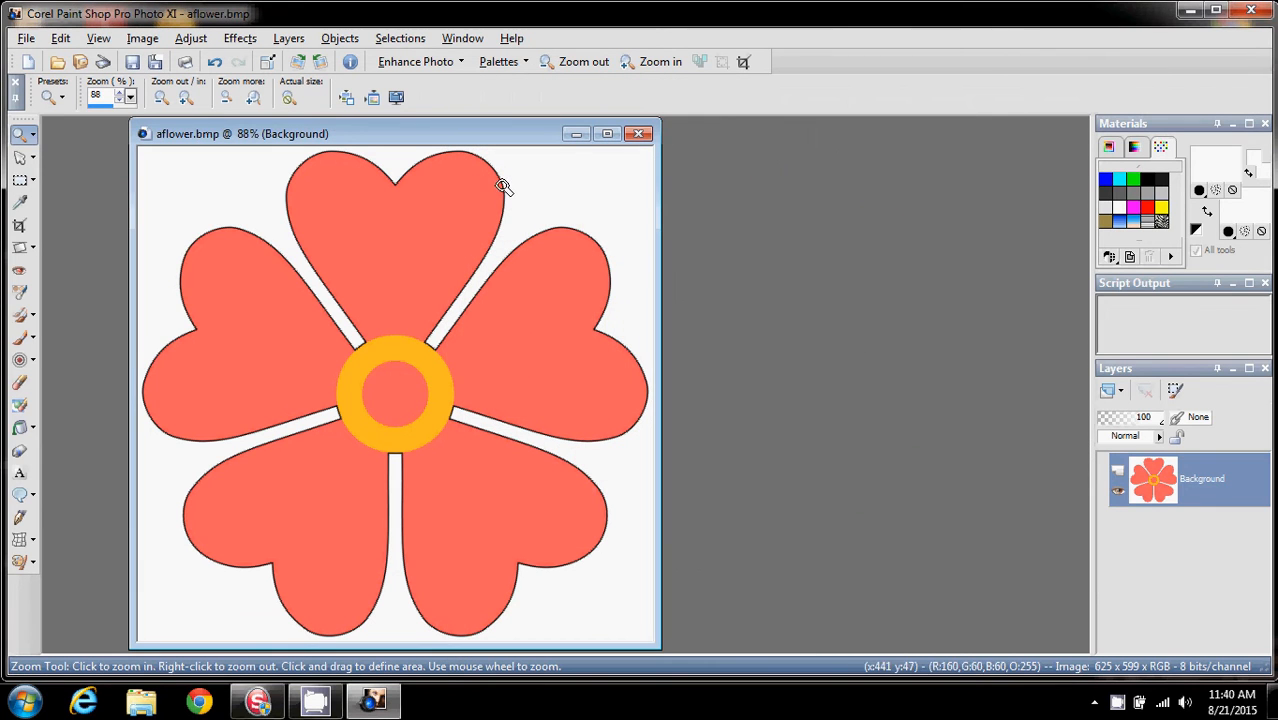
Close the image and Paint Shop Pro, switch to Futura and start a new design canvas
left_click(640, 135)
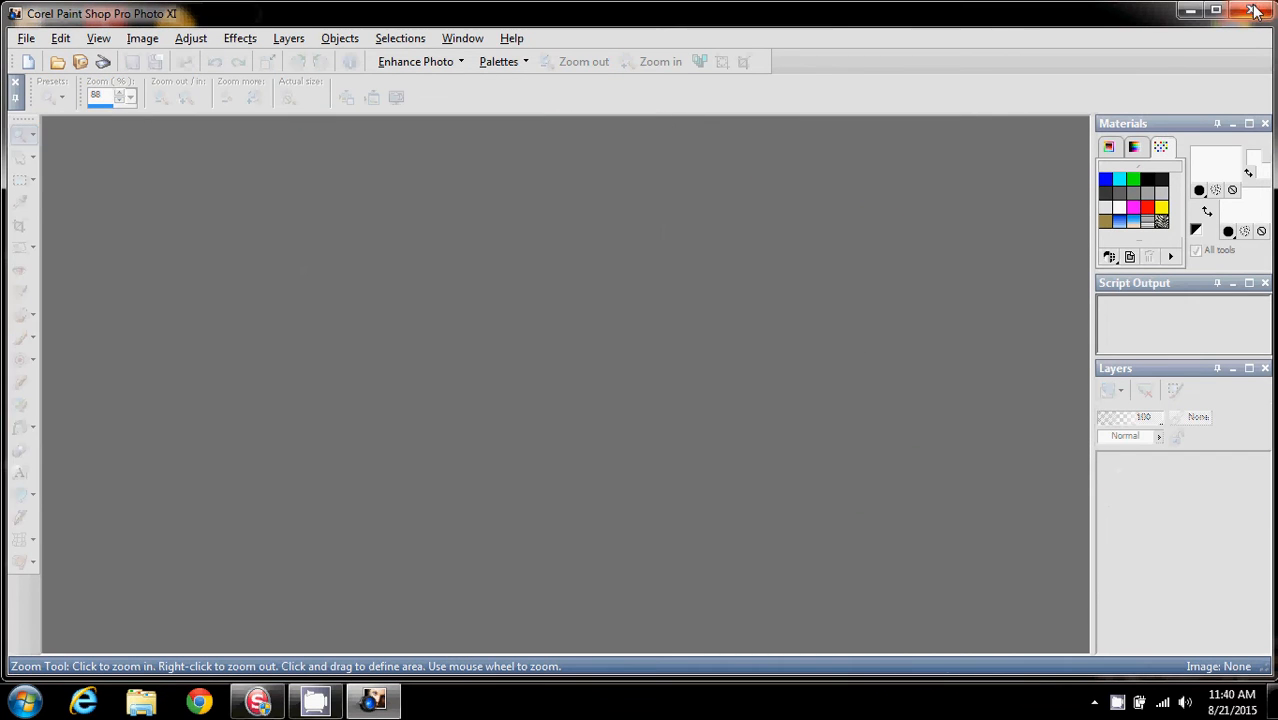
left_click(1251, 10)
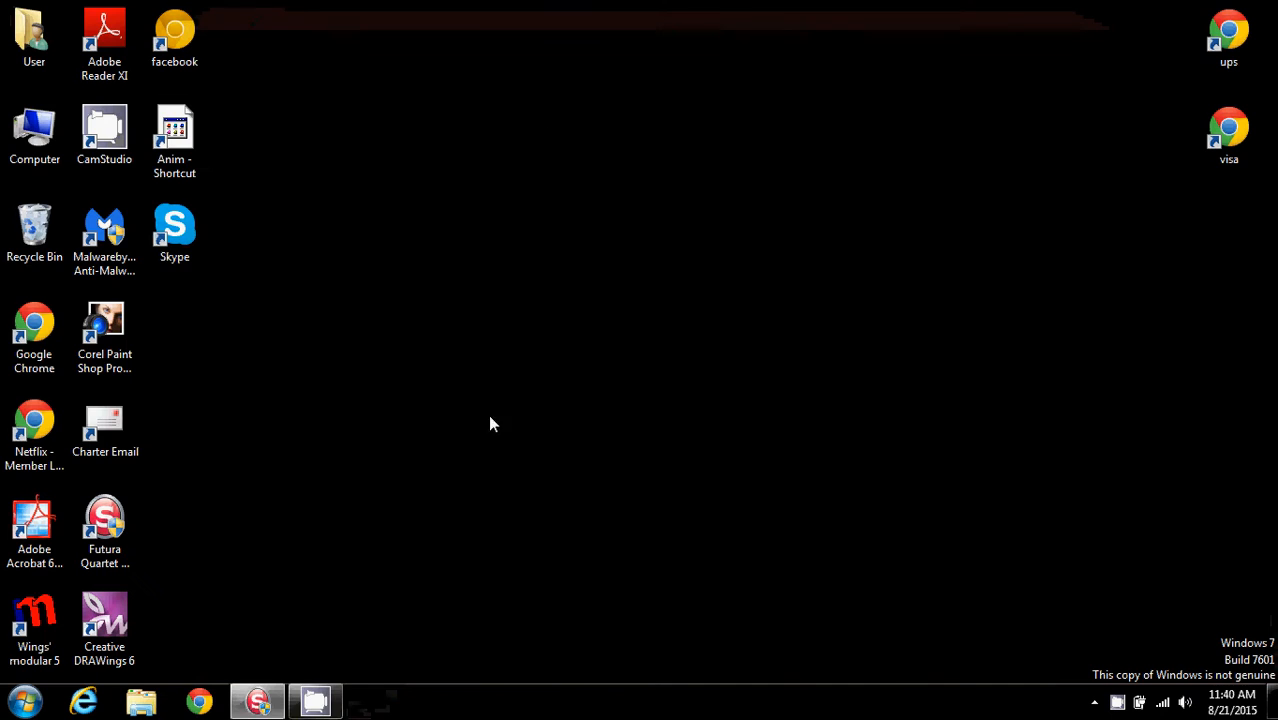
left_click(258, 700)
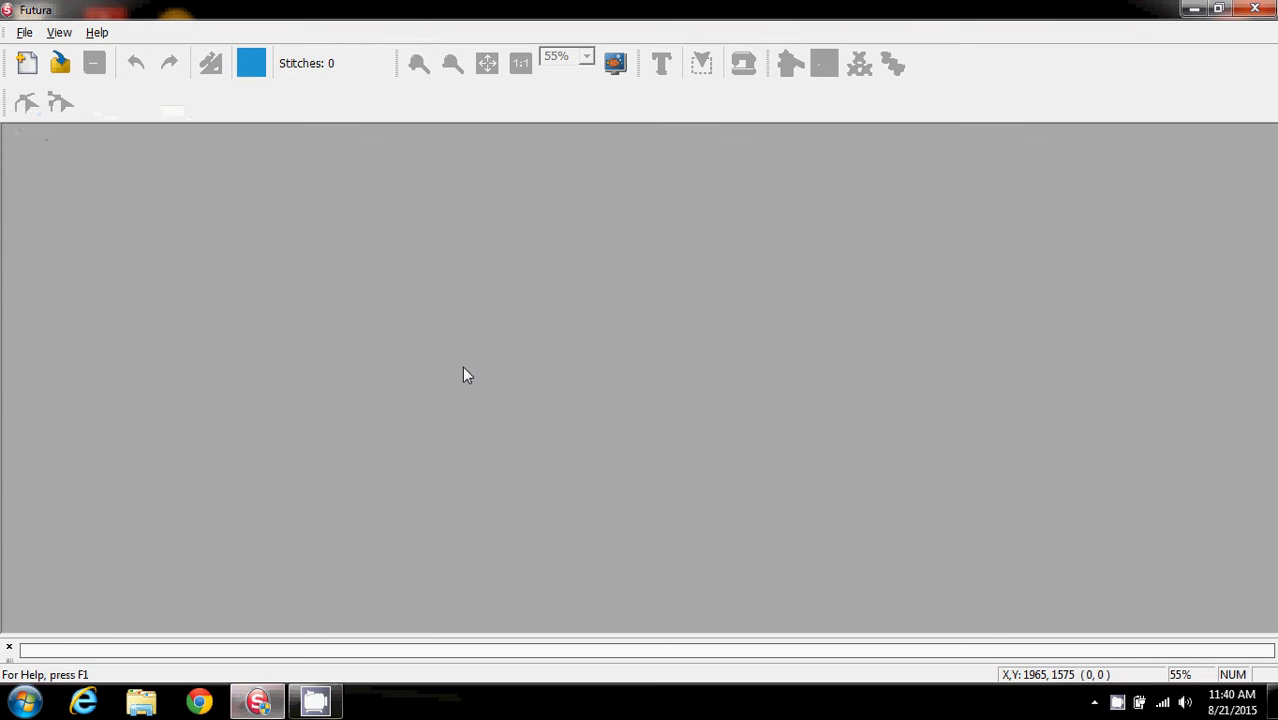
left_click(26, 63)
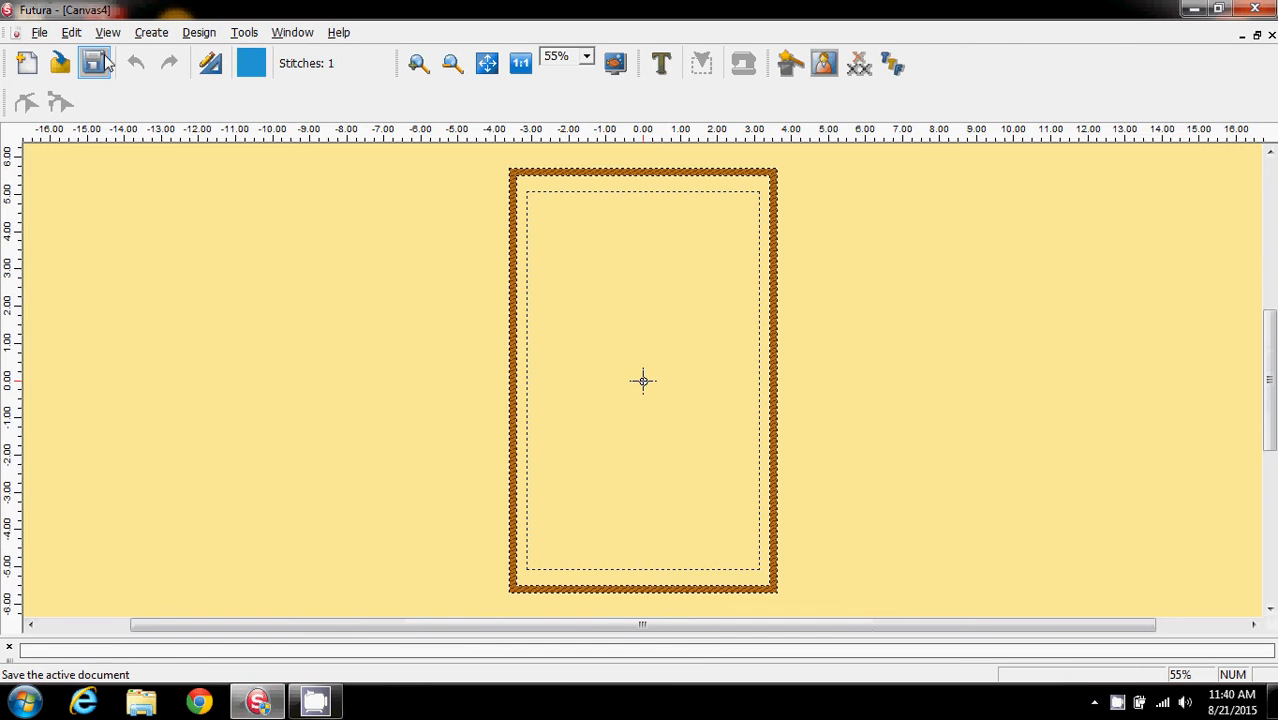
Open the existing image aflower.bmp from the brandnp folder in Futura's bitmap editor
left_click(151, 32)
left_click(208, 196)
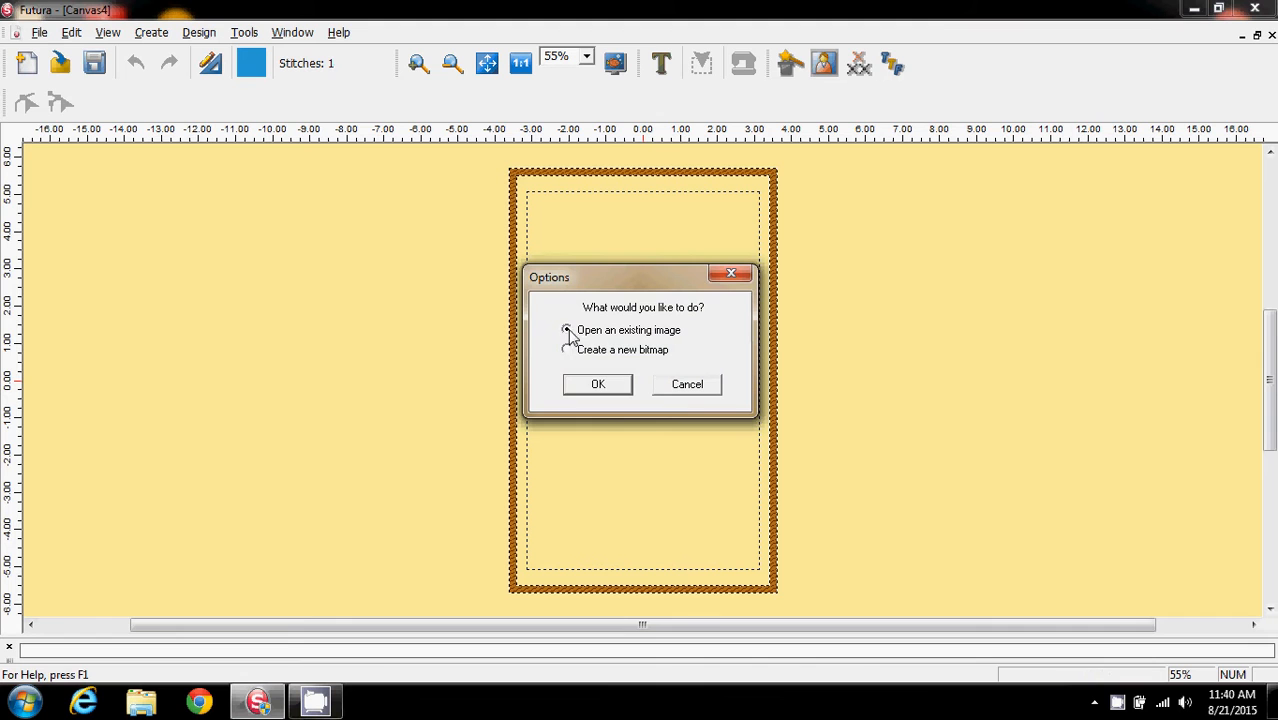
left_click(598, 386)
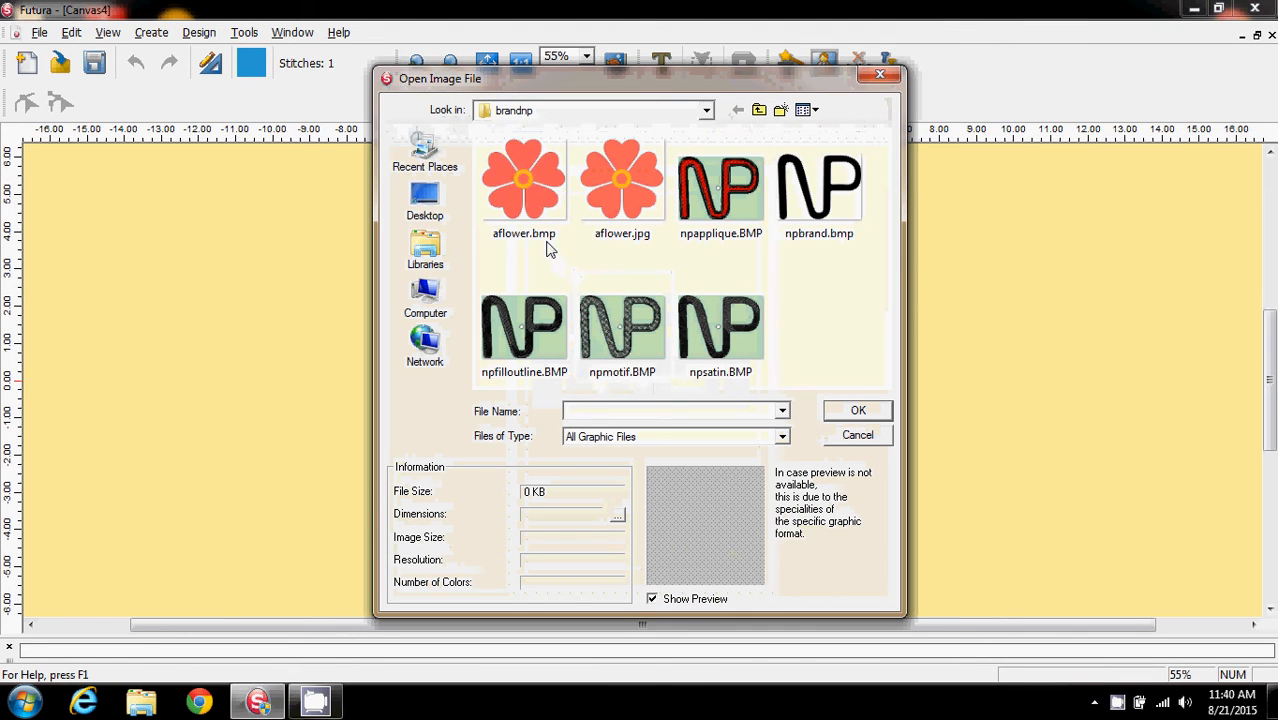
left_click(527, 193)
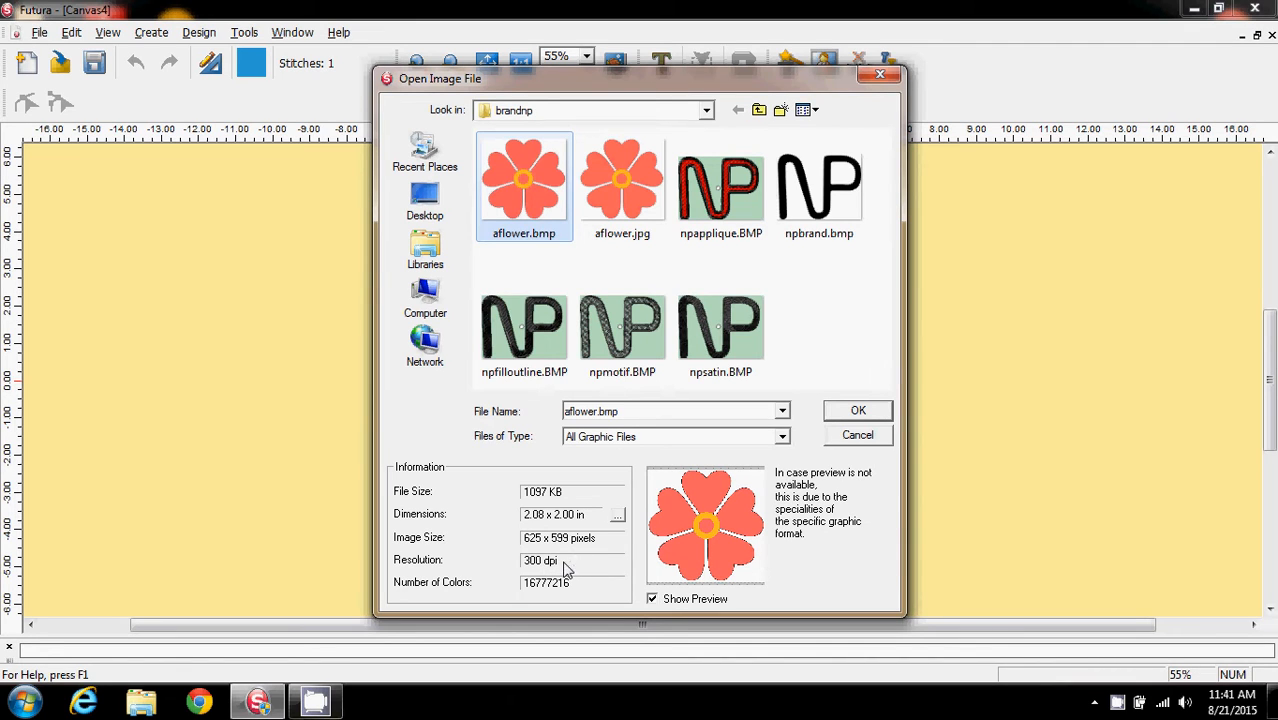
left_click(857, 413)
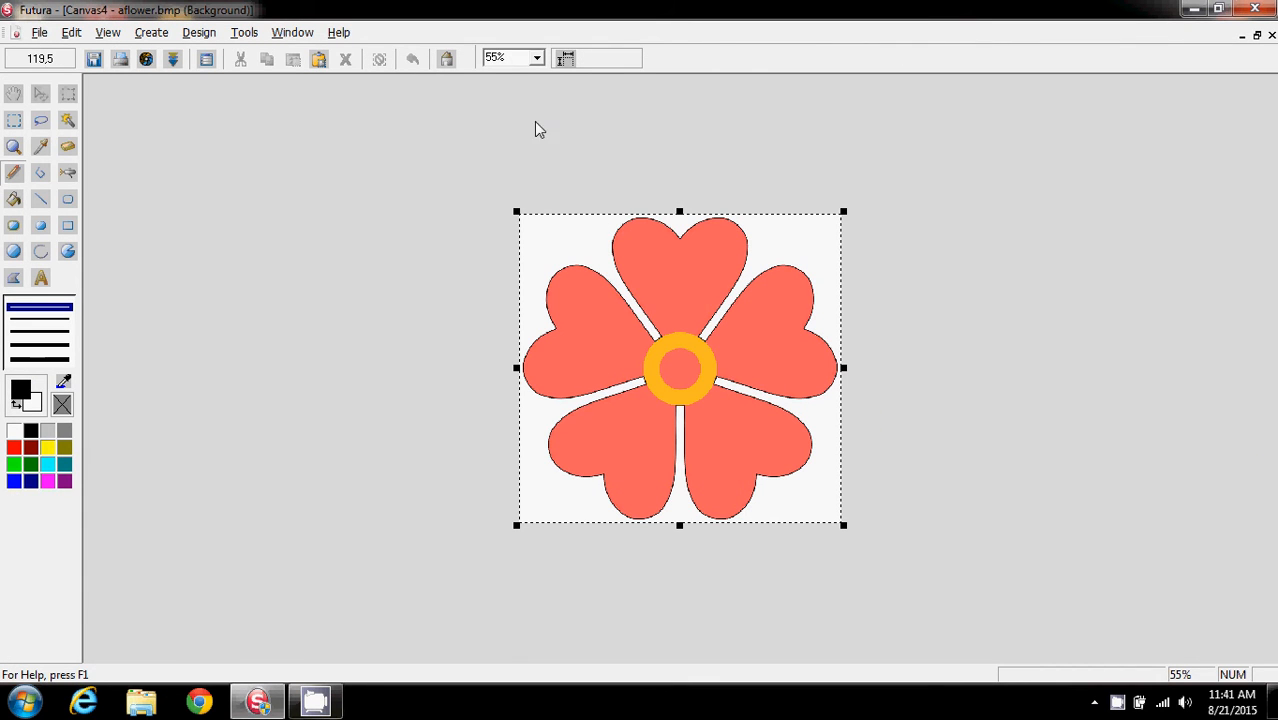
Stretch the image canvas upward to add blank space above the flower
left_click(536, 58)
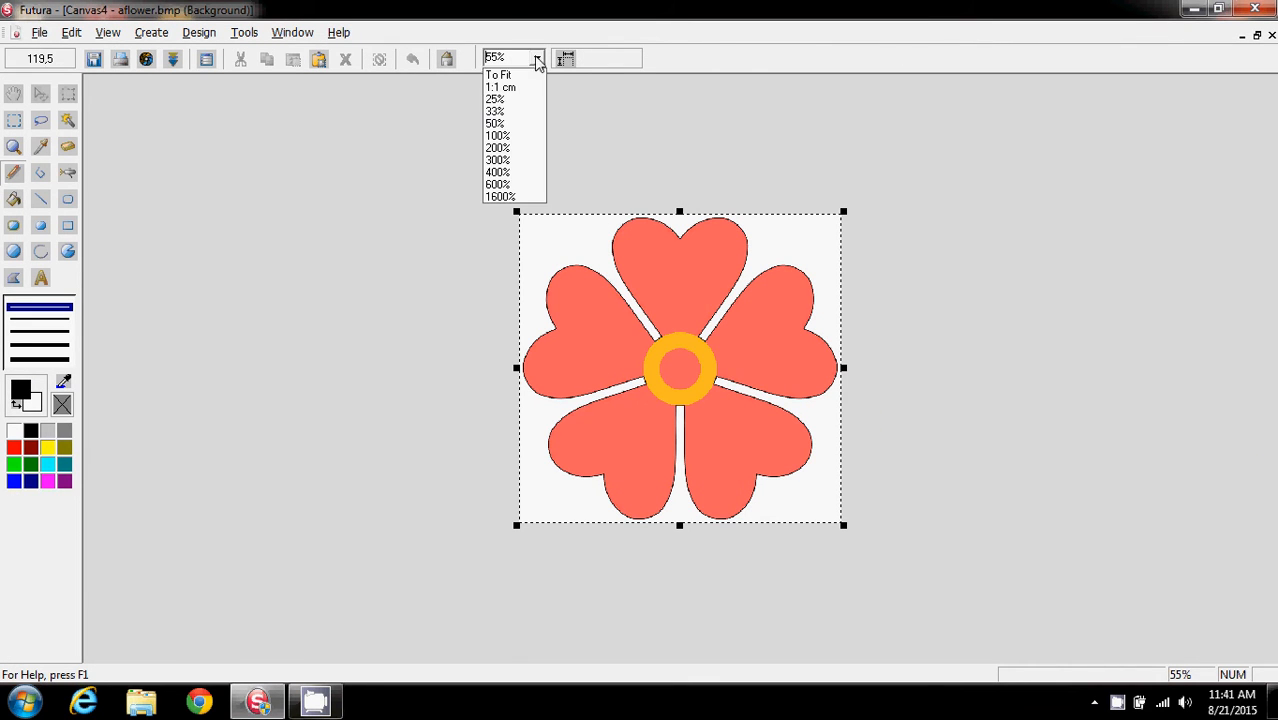
left_click(520, 136)
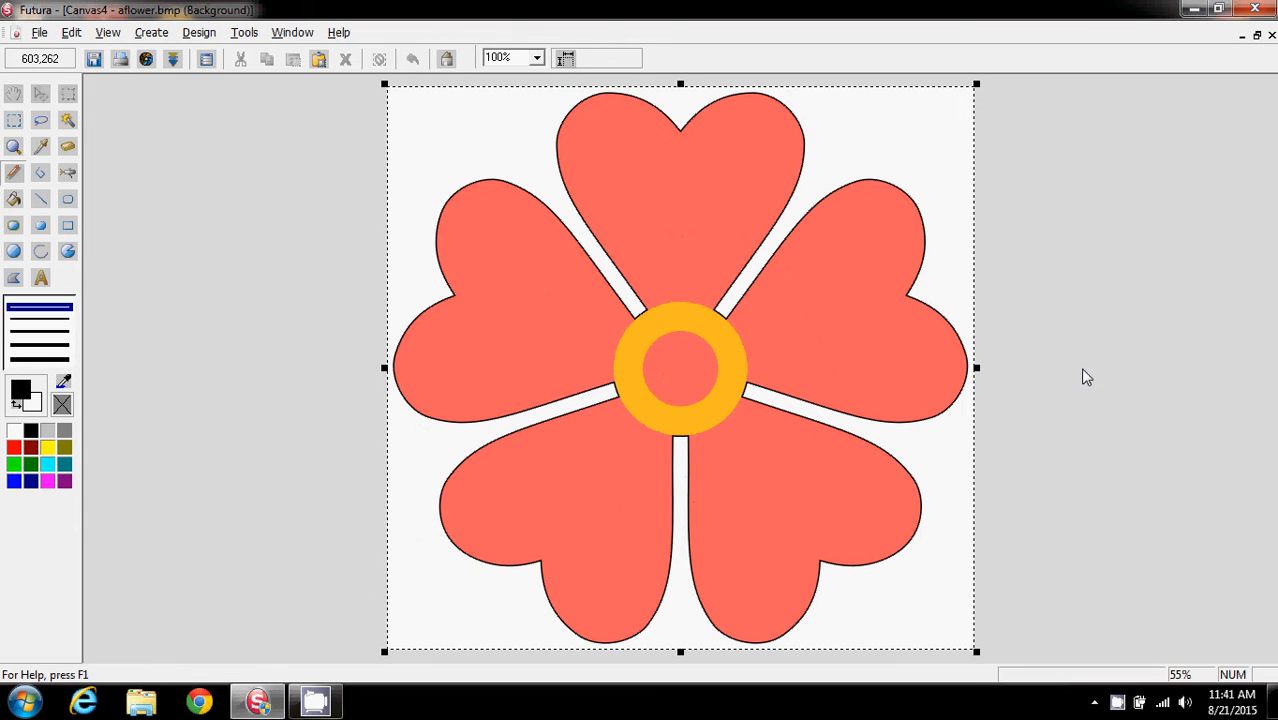
left_click(538, 58)
left_click(525, 77)
left_click(538, 58)
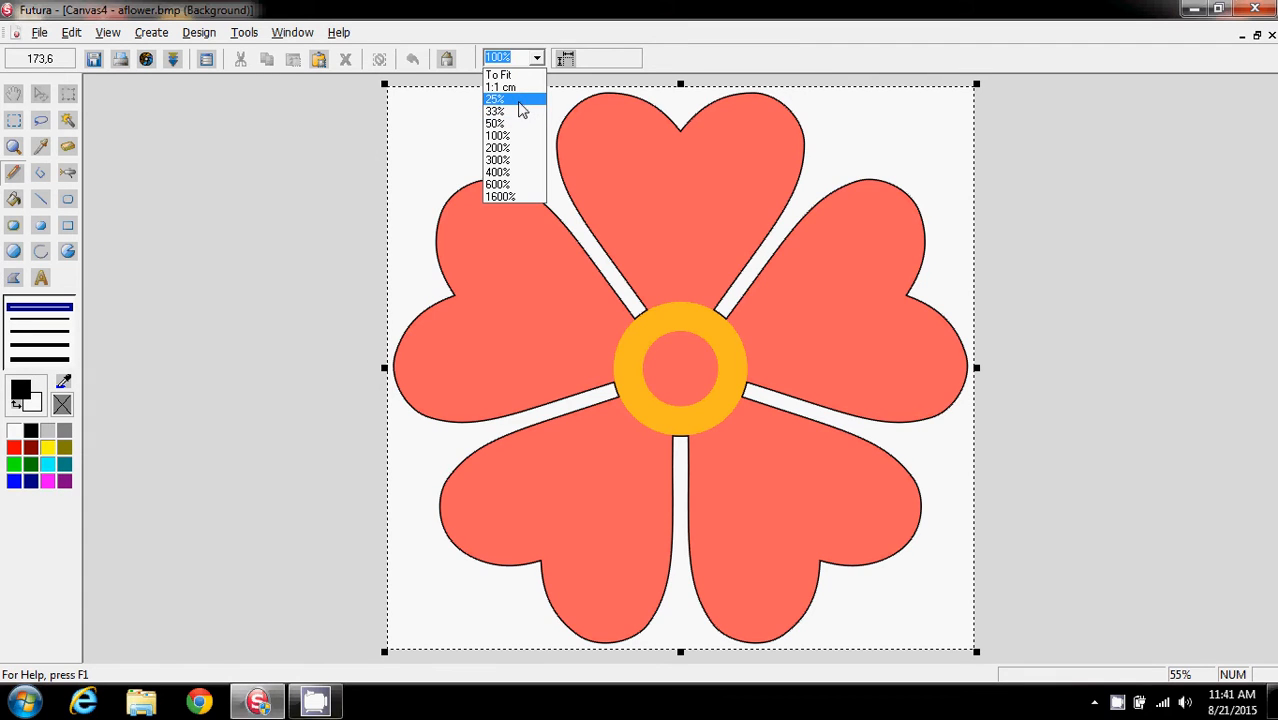
left_click(520, 110)
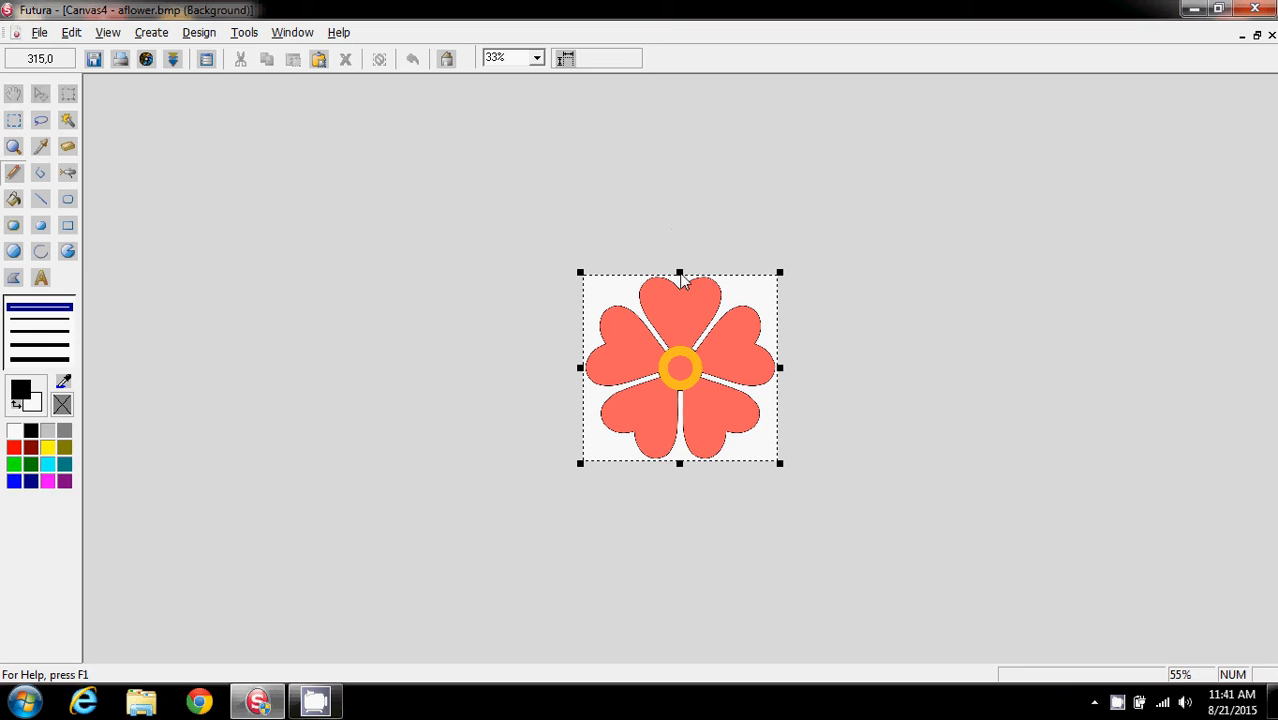
left_click_drag(681, 279, 675, 81)
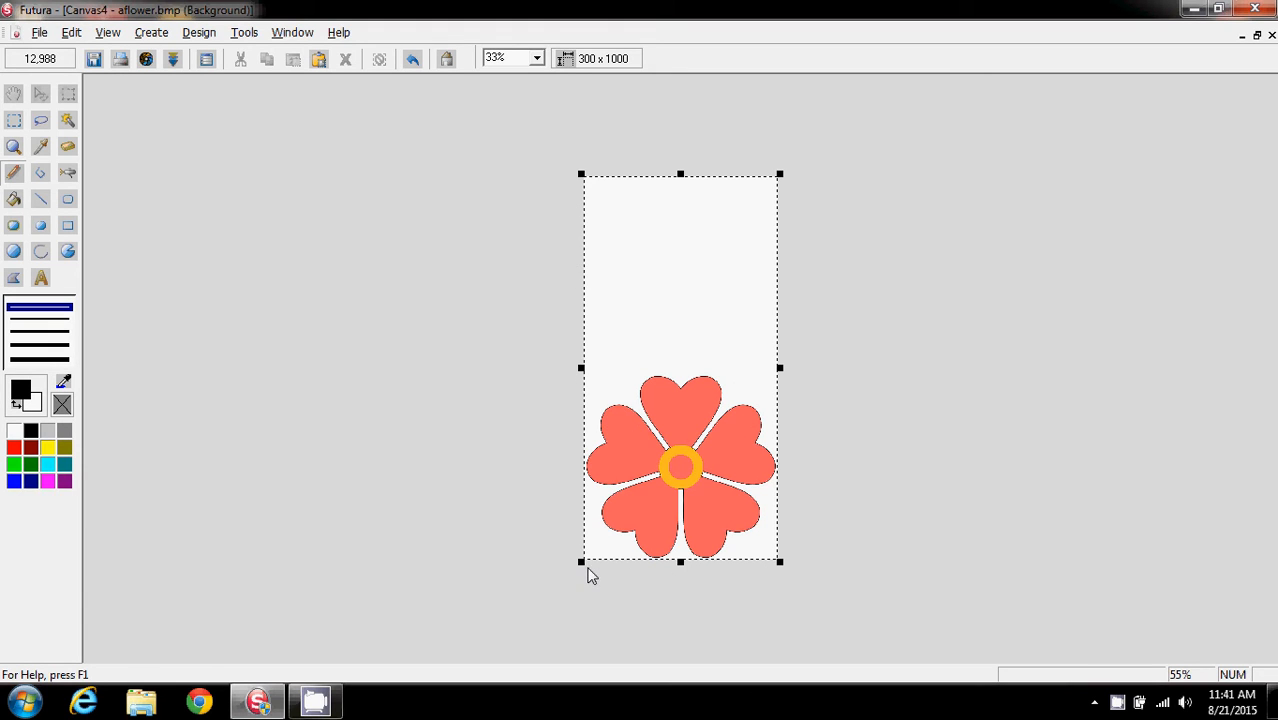
Pick the petal's coral colour as both foreground and background colour with the eyedropper
left_click(42, 202)
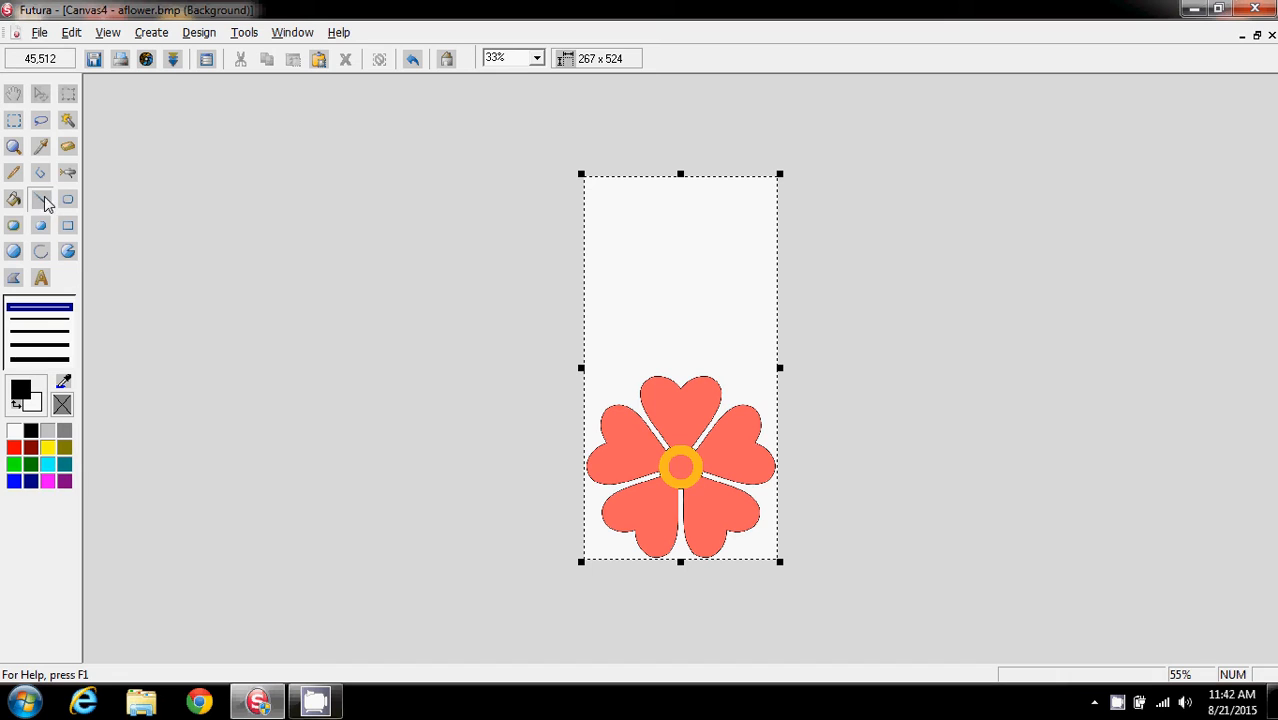
left_click(44, 203)
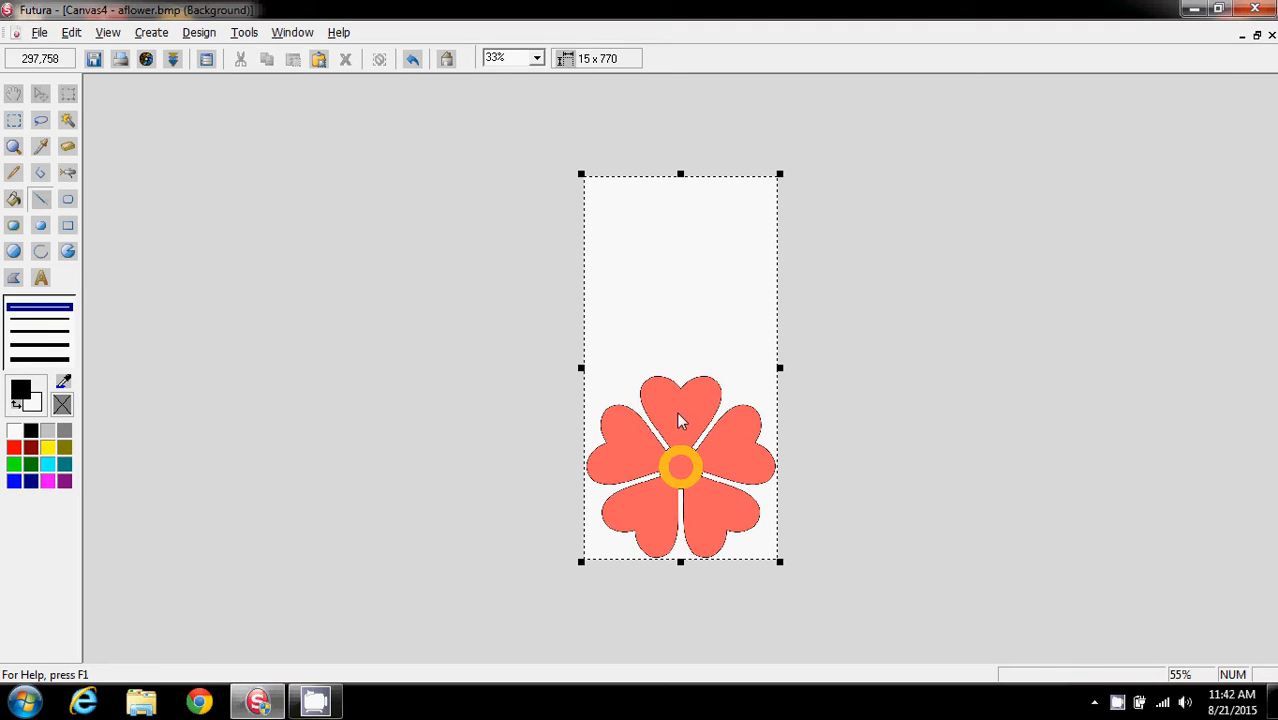
left_click(41, 148)
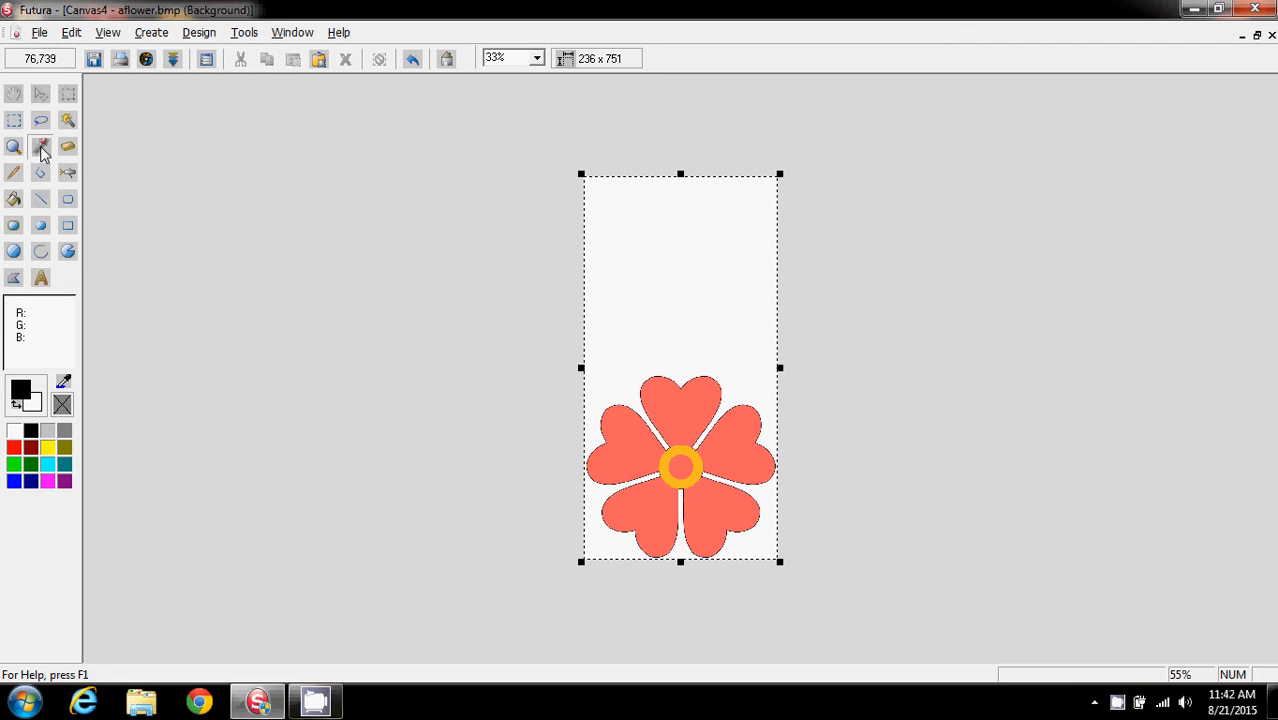
left_click(684, 412)
right_click(684, 412)
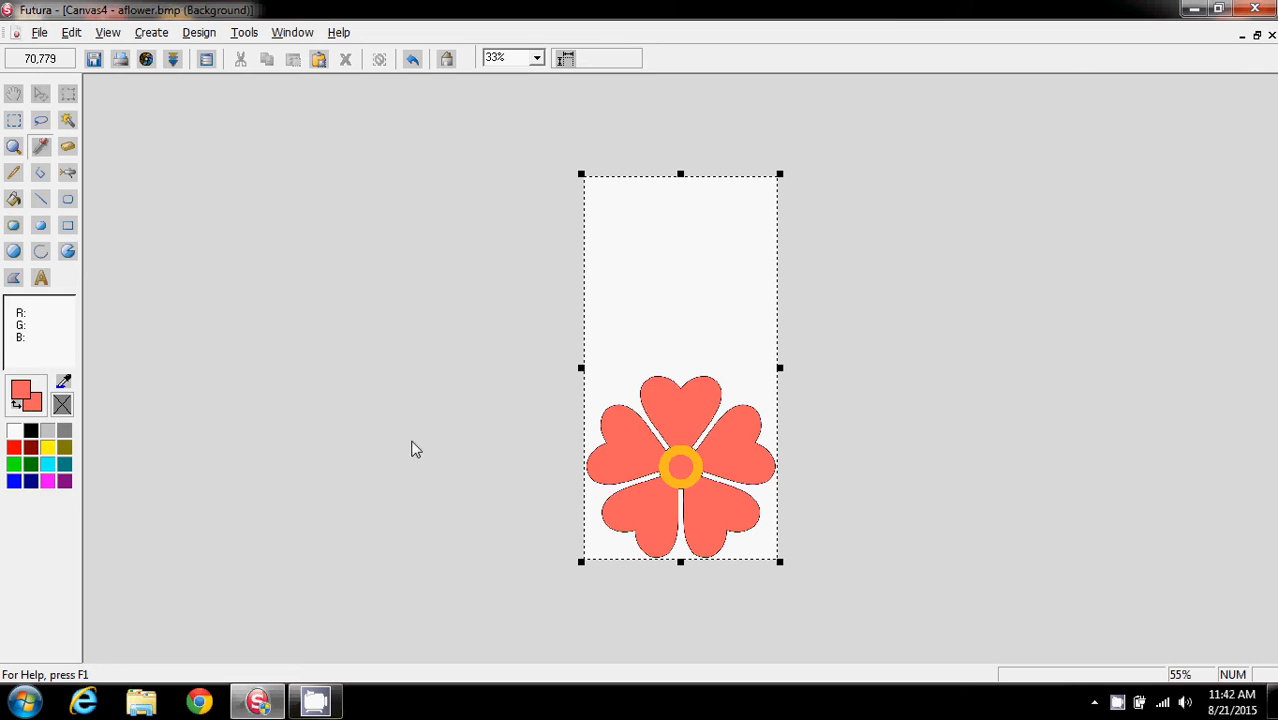
Draw a thick vertical coral line about 250 pixels long extending up from the top petal
left_click(41, 199)
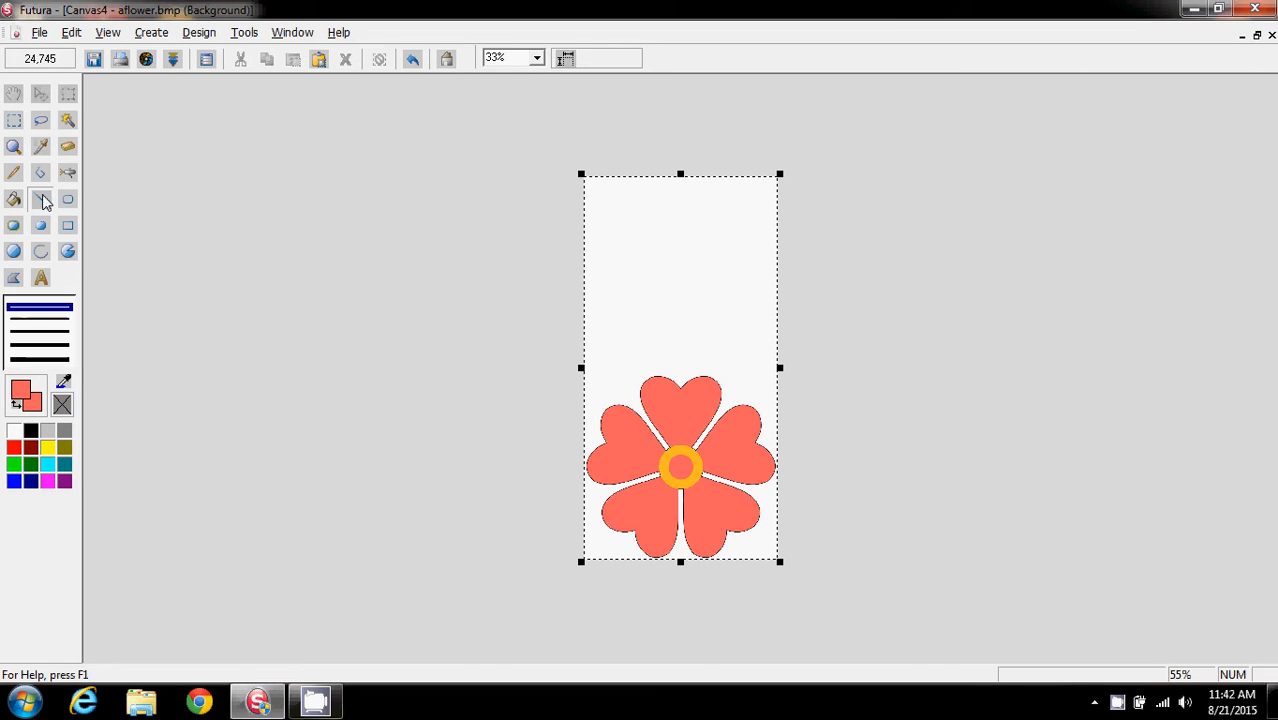
left_click(40, 359)
left_click(537, 57)
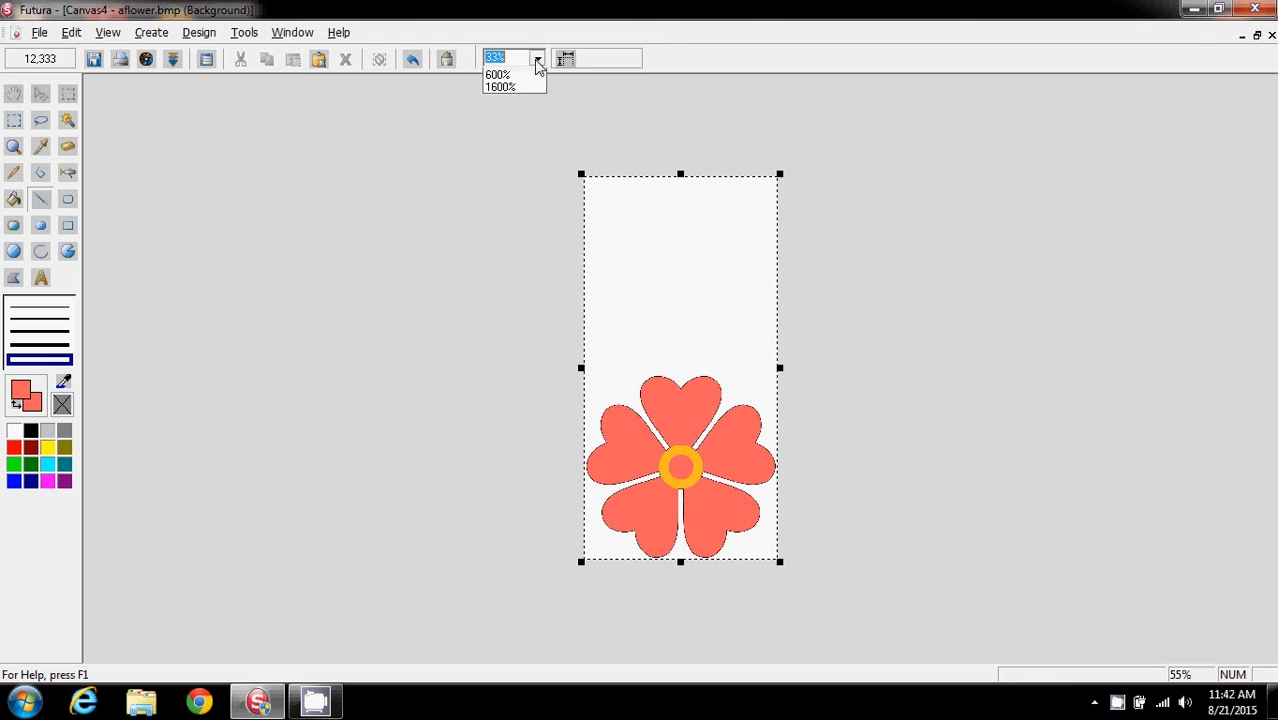
left_click(512, 123)
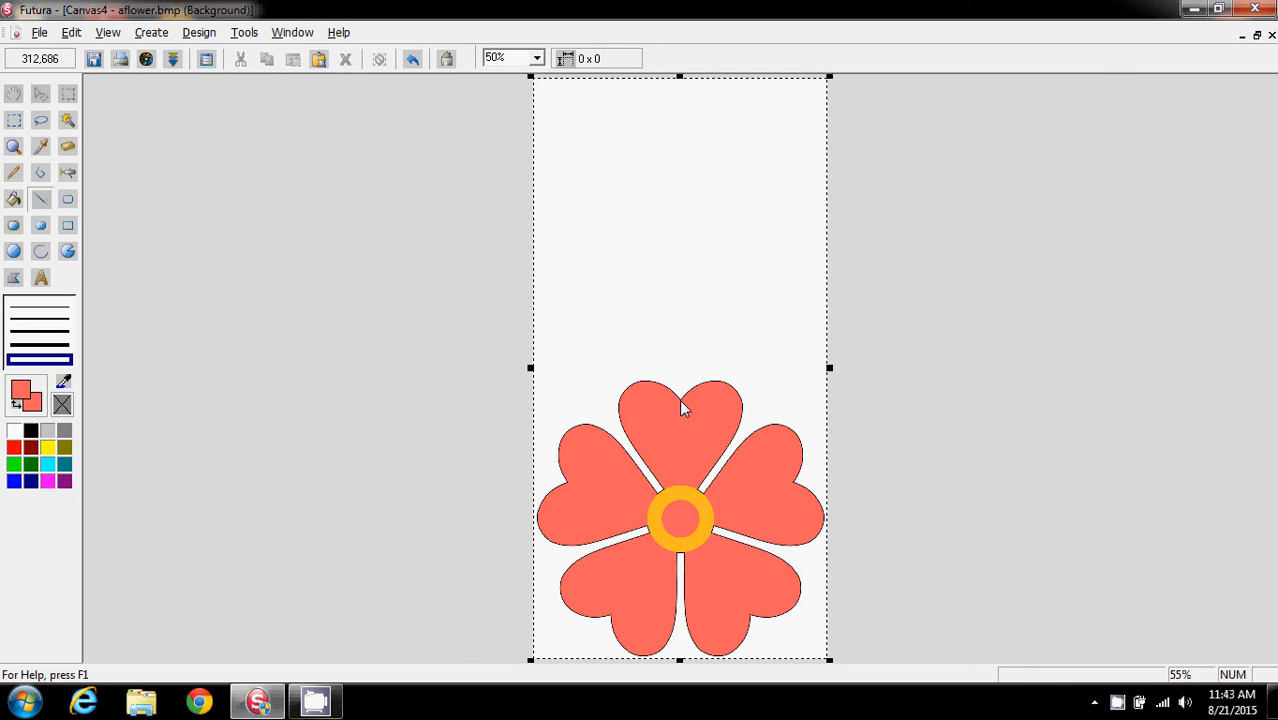
left_click_drag(683, 408, 681, 290)
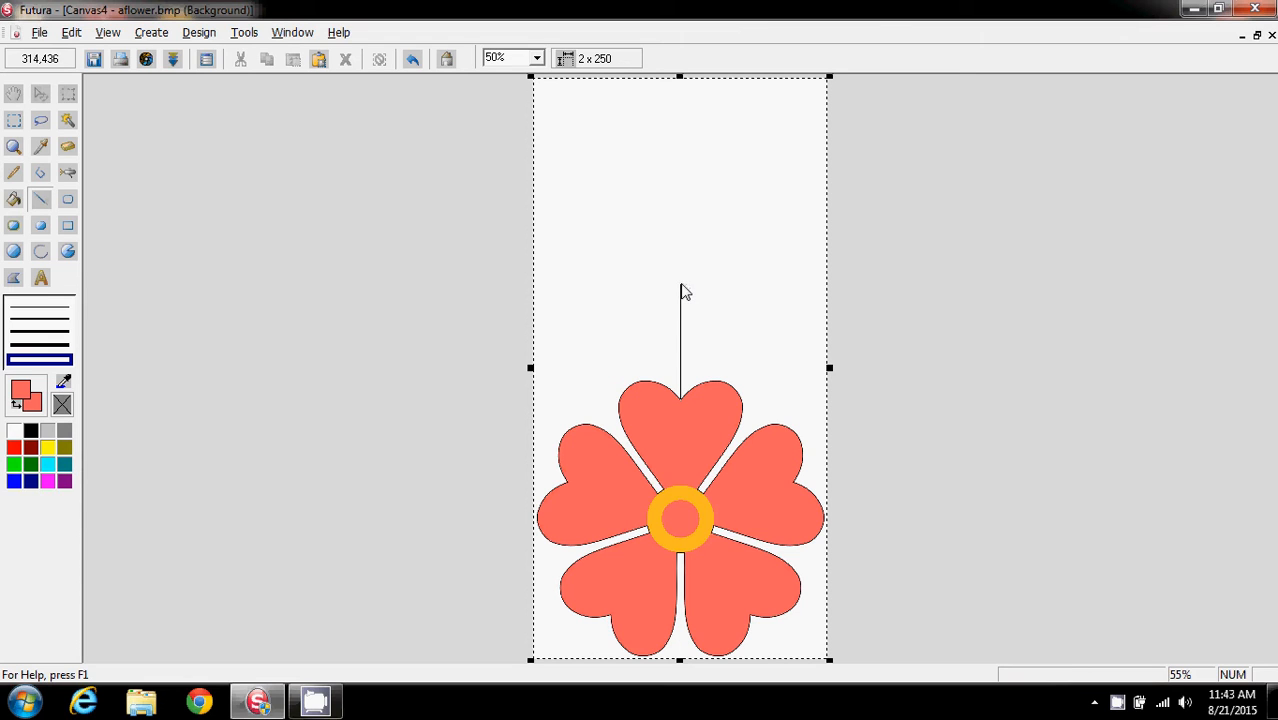
left_click_drag(681, 288, 681, 288)
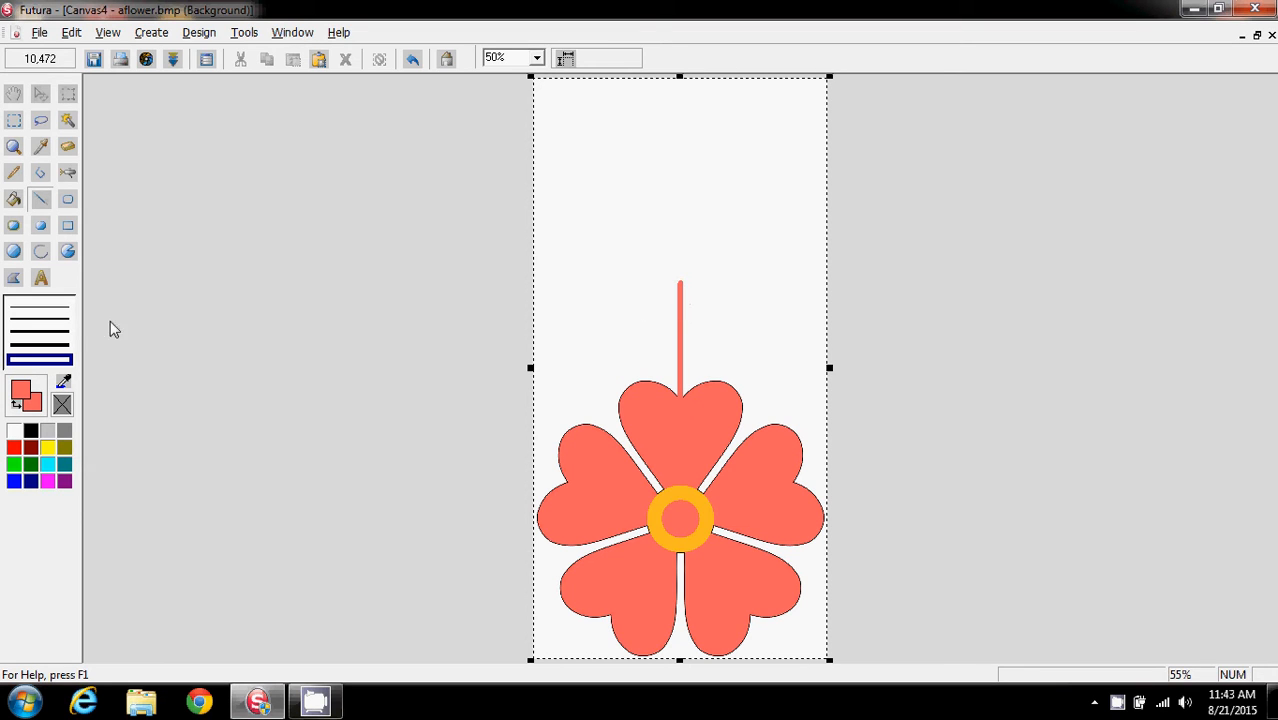
Draw a filled rectangle about 26 x 252 pixels over the line above the top petal
left_click(67, 226)
left_click(60, 354)
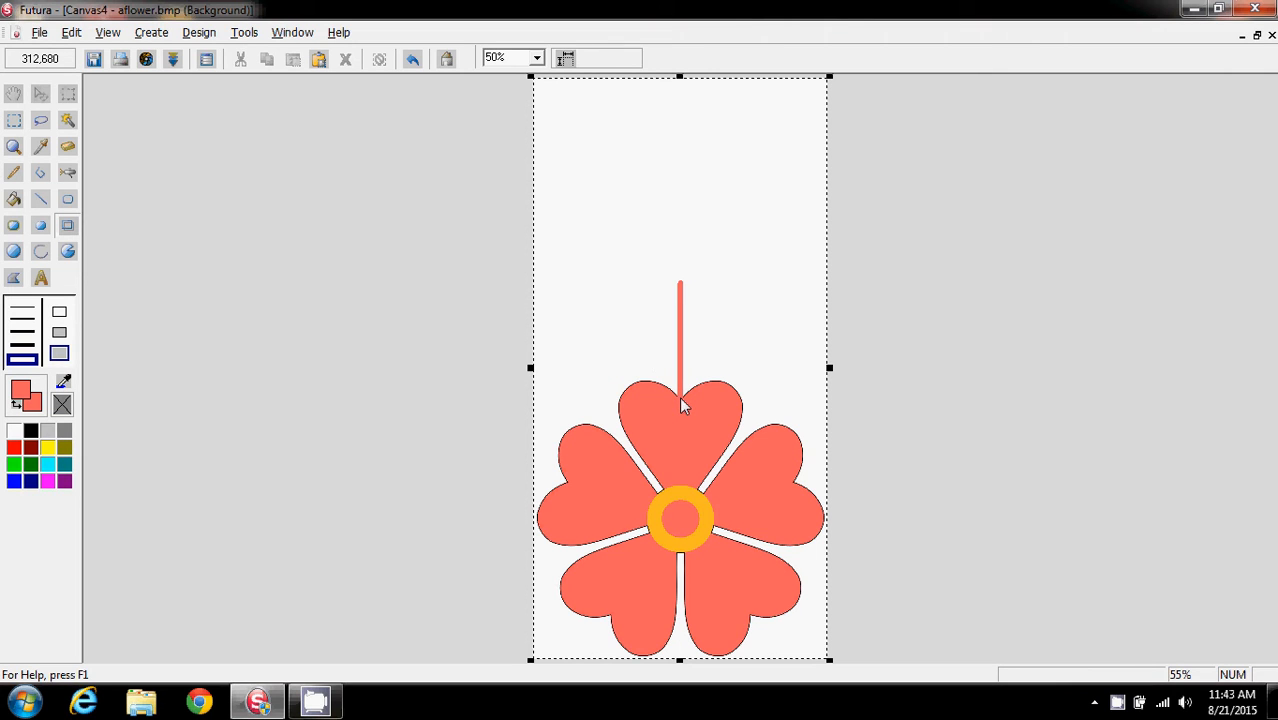
left_click_drag(681, 400, 672, 284)
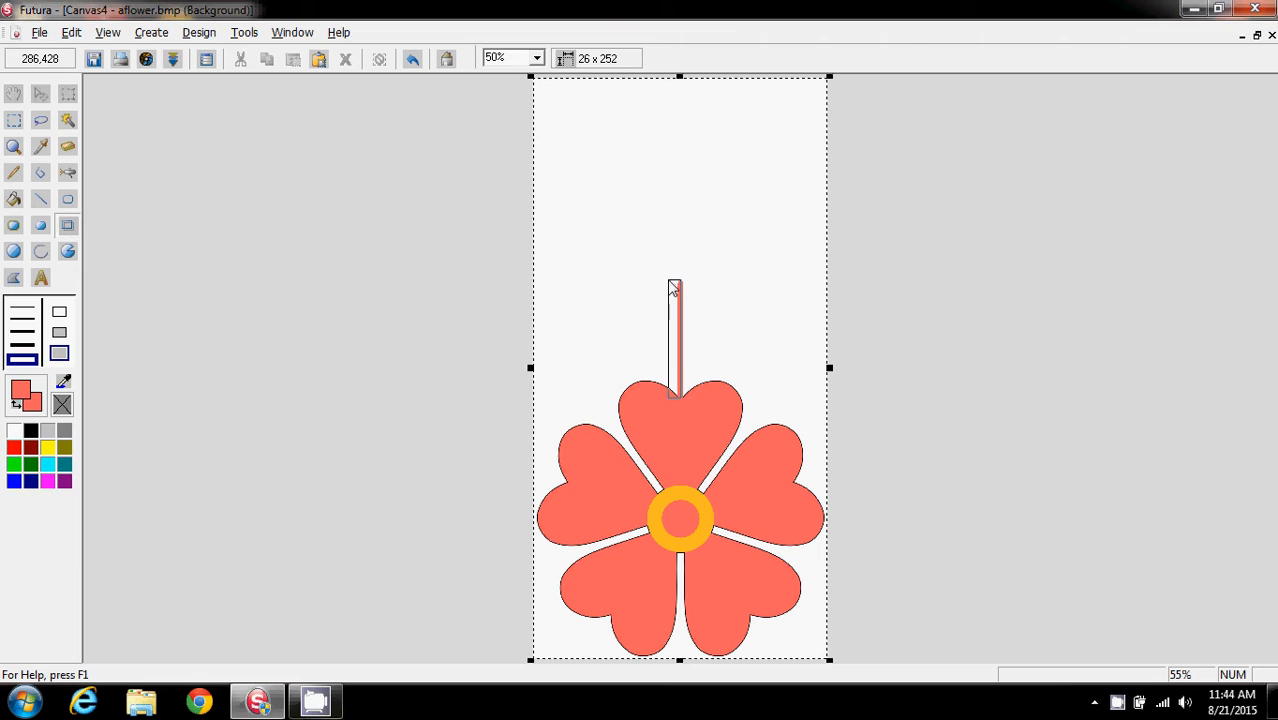
Draw a second filled coral rectangle about 26 x 250 pixels beside the first to widen the stem
left_click_drag(674, 288, 672, 289)
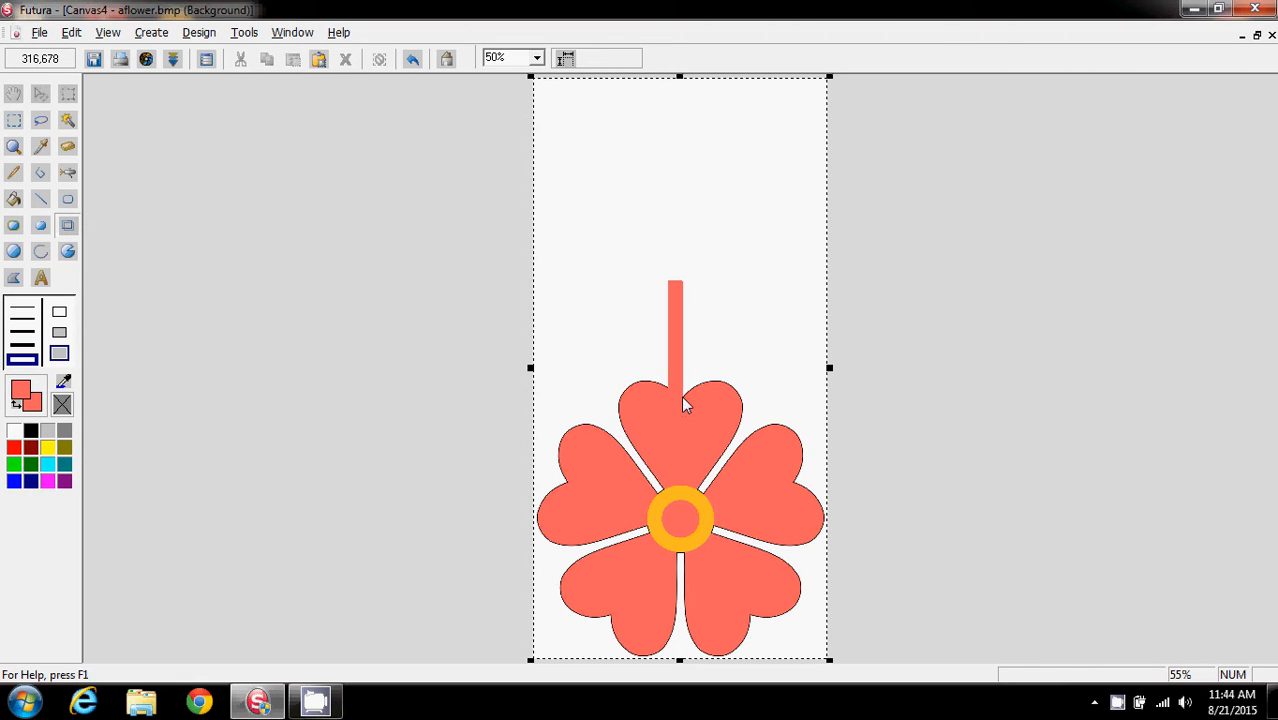
left_click_drag(684, 400, 698, 289)
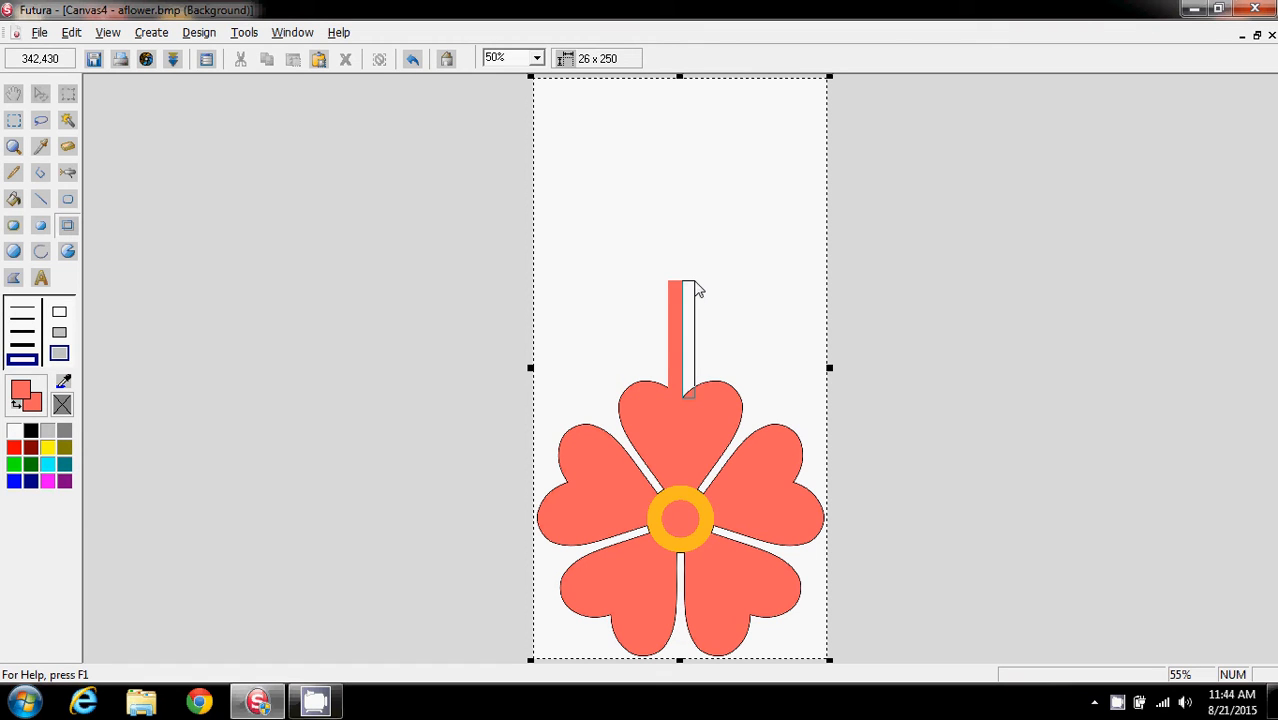
left_click_drag(698, 289, 698, 289)
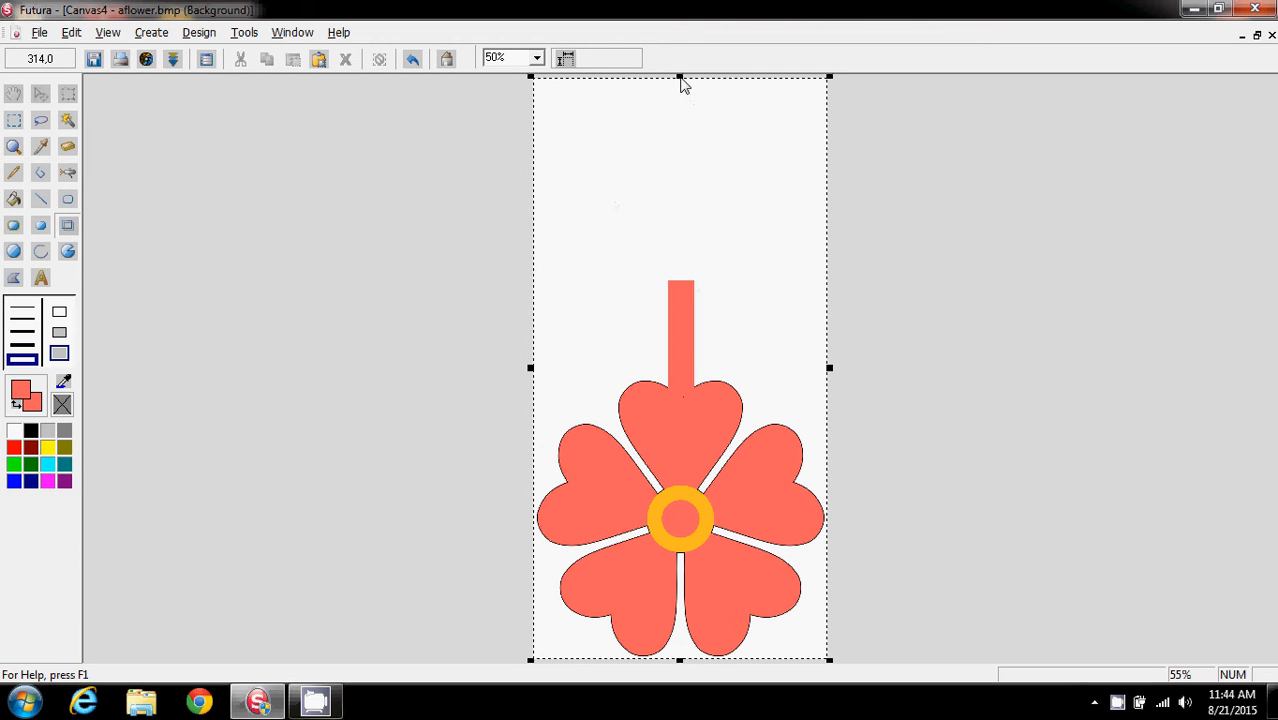
Draw a filled coral ellipse over the top of the stem to round its end
mouse_move(681, 85)
left_mouse_down()
mouse_move(705, 265)
mouse_move(672, 78)
left_mouse_up()
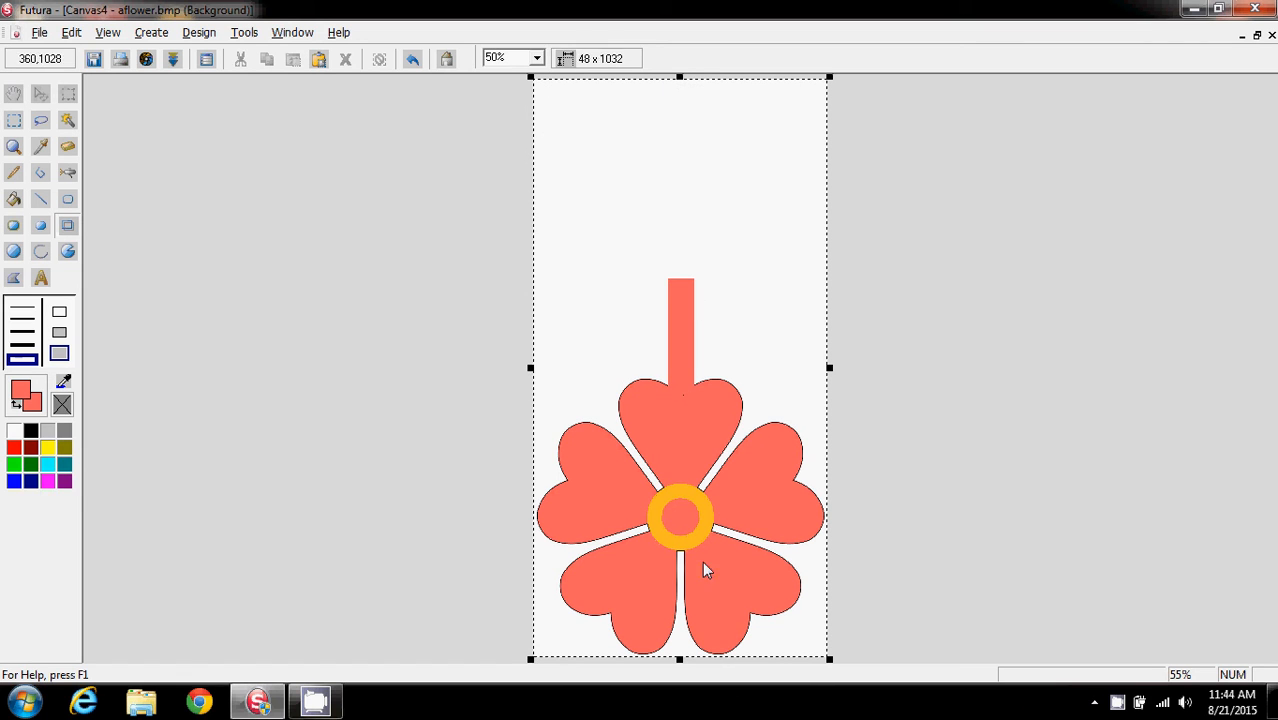
left_click(537, 60)
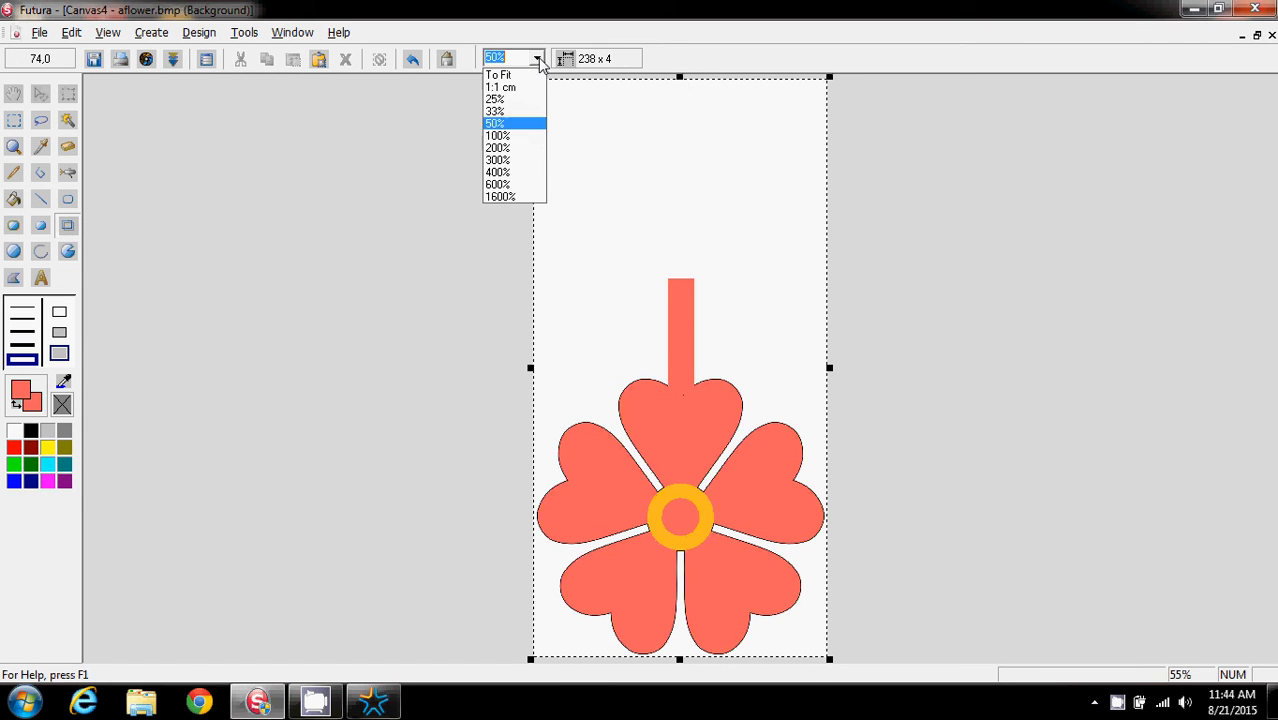
left_click(529, 152)
left_click_drag(1270, 401, 1272, 343)
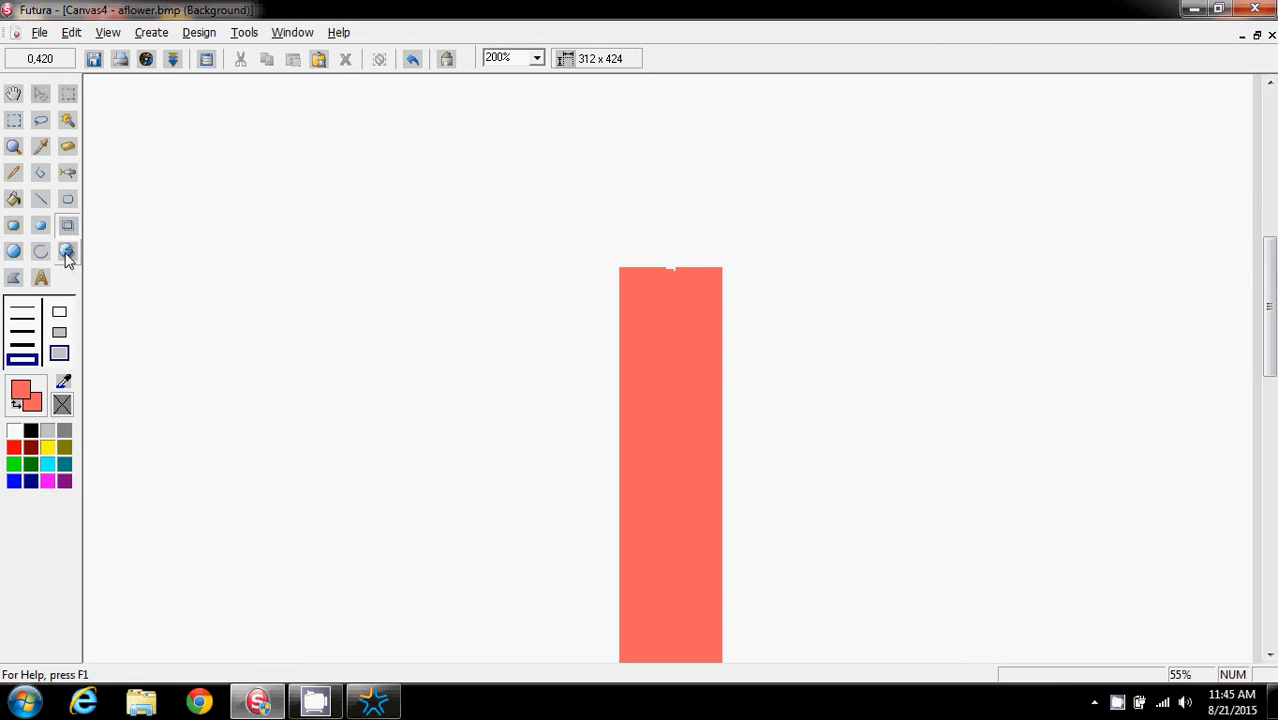
left_click(13, 253)
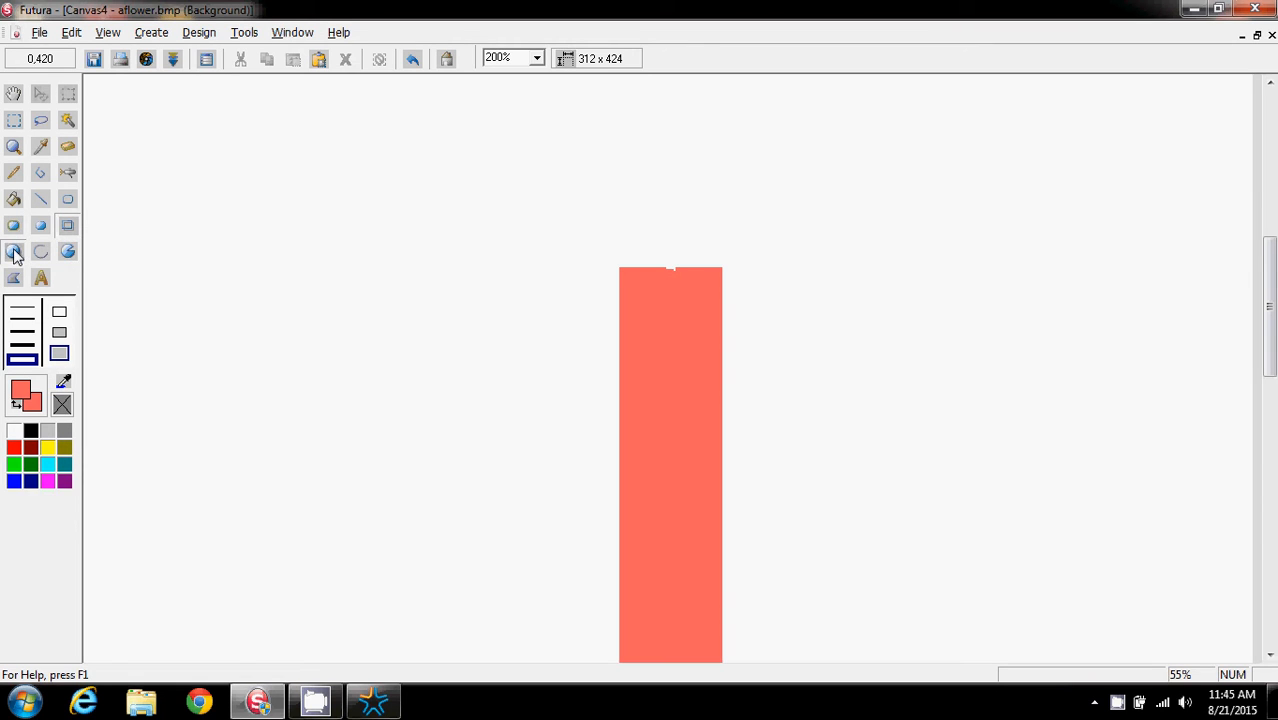
left_click(59, 357)
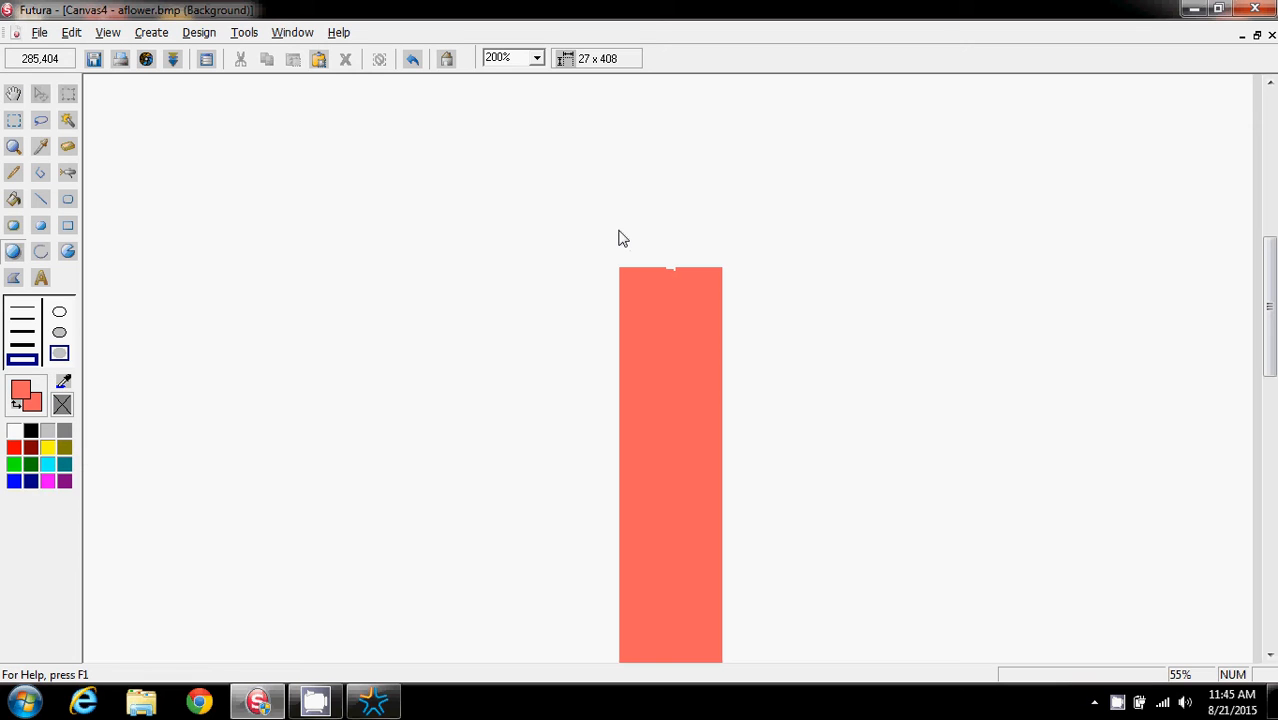
left_click_drag(618, 231, 712, 333)
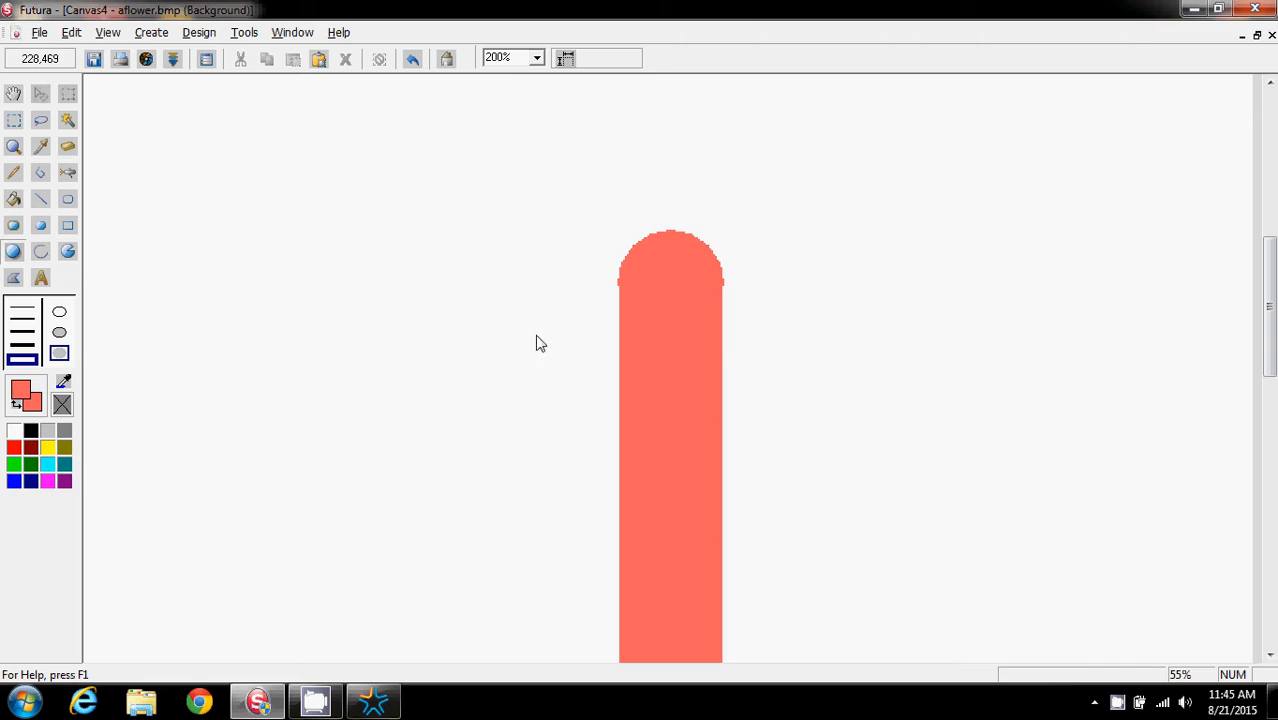
key("ctrl+z")
key("ctrl+y")
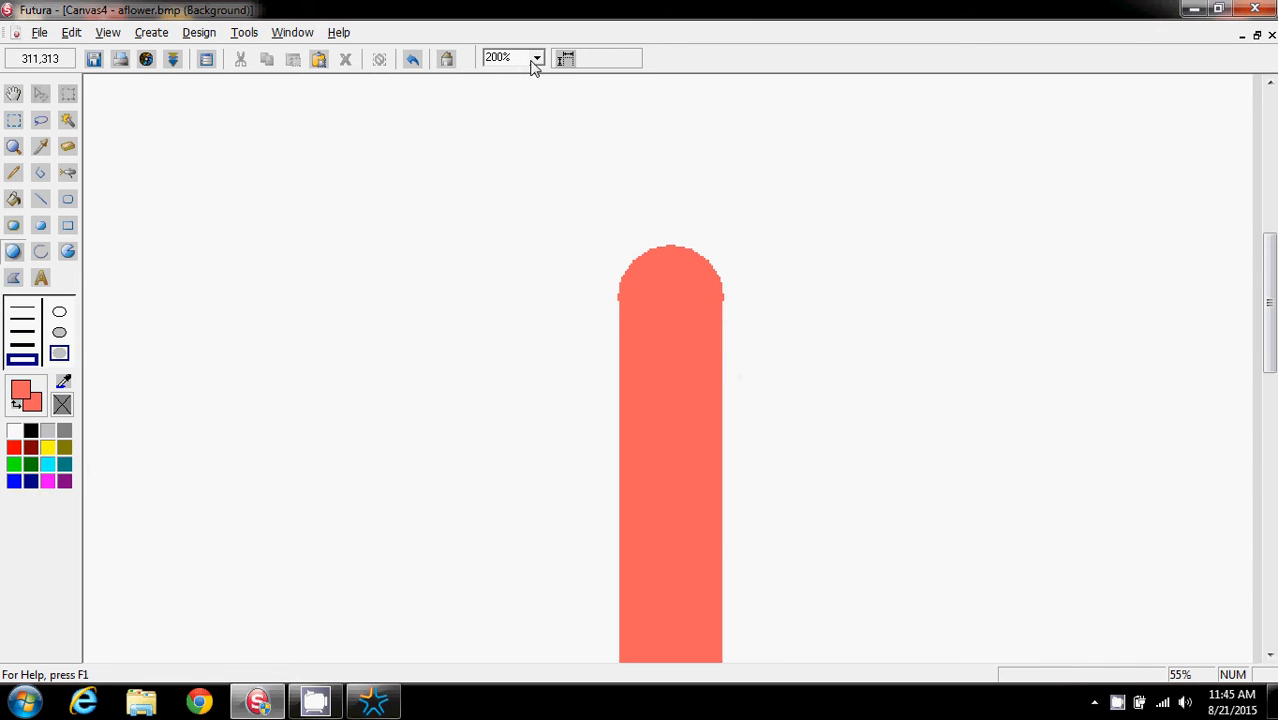
Erase stray pixels beside the rounded stem top with a thin white pencil
left_click(537, 58)
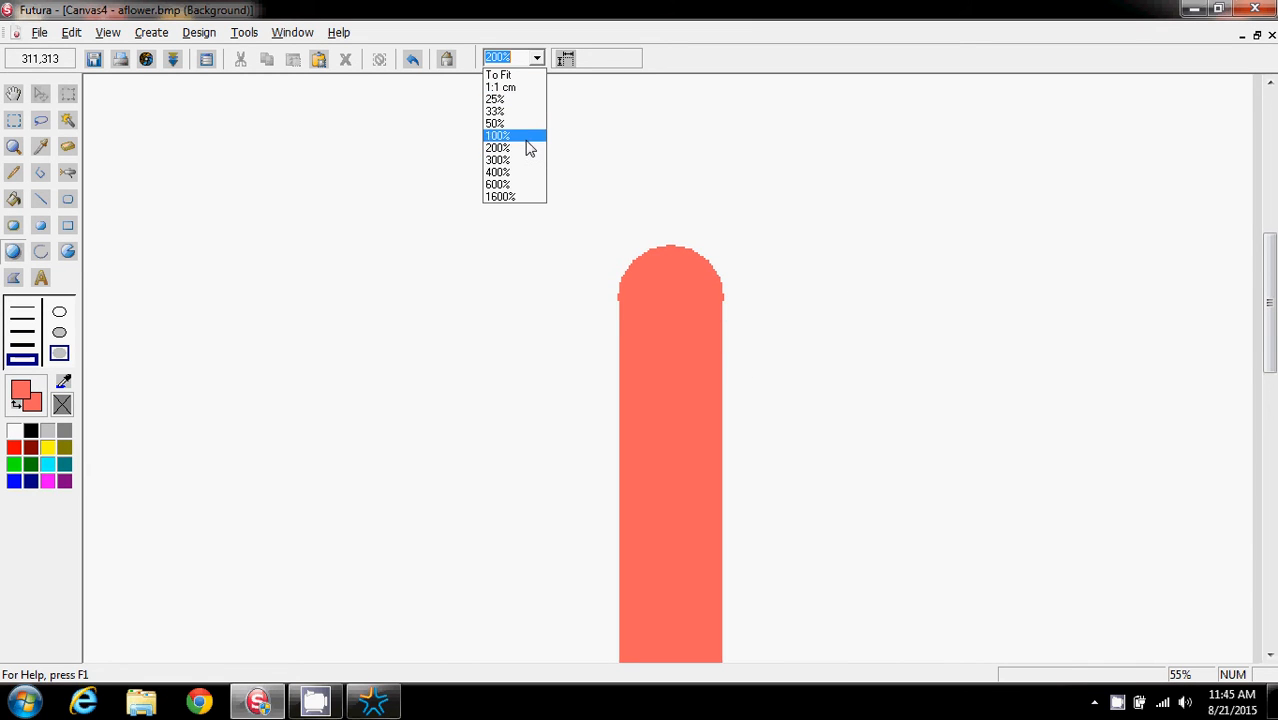
left_click(527, 173)
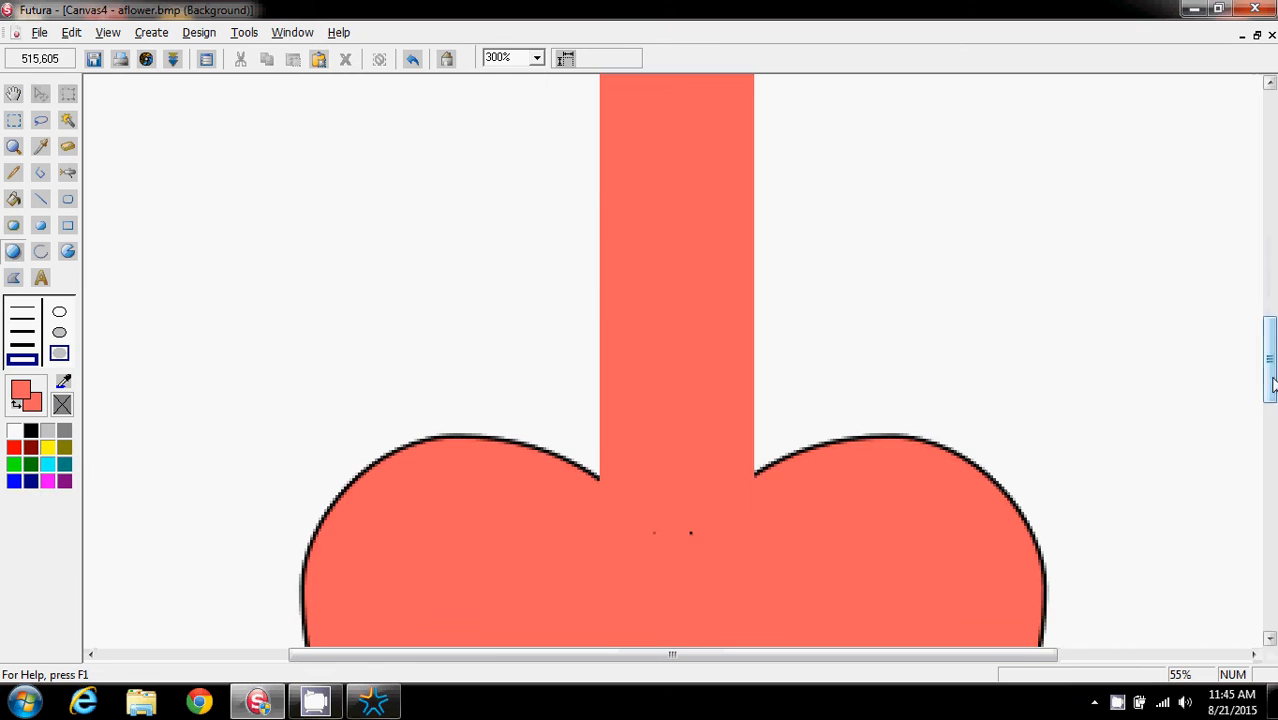
scroll(757, 312, "up", 5)
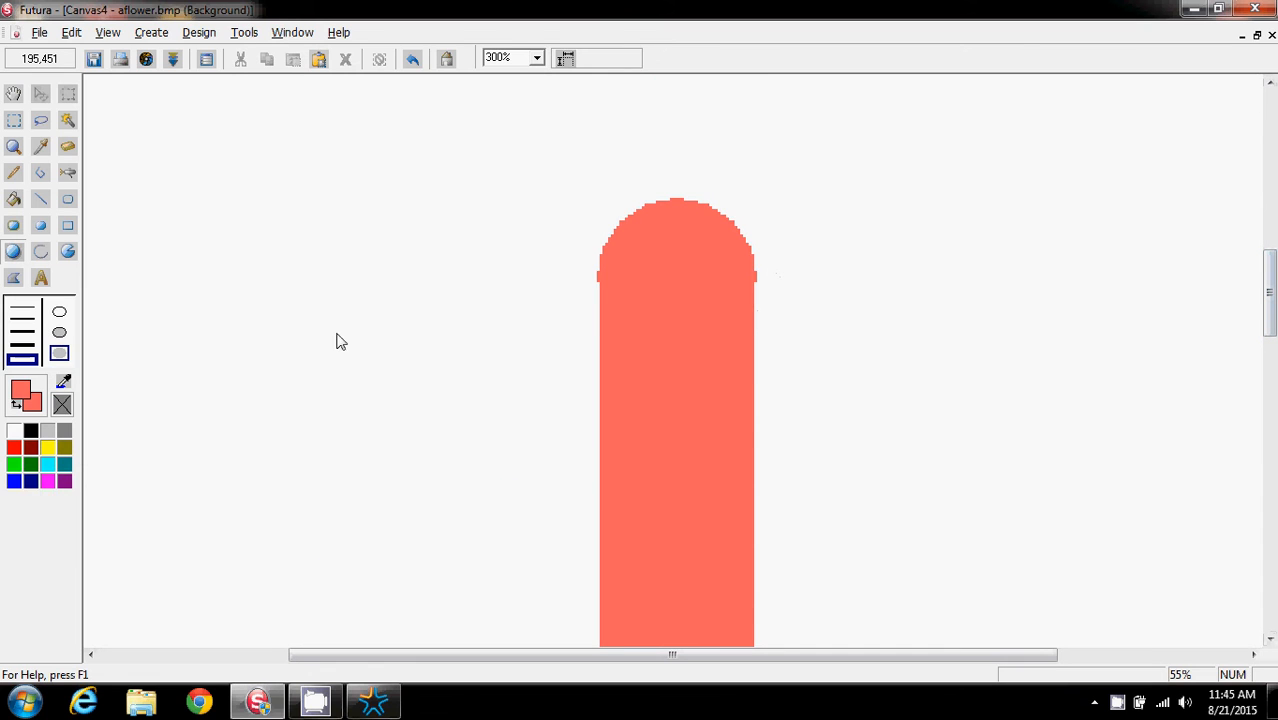
left_click(13, 175)
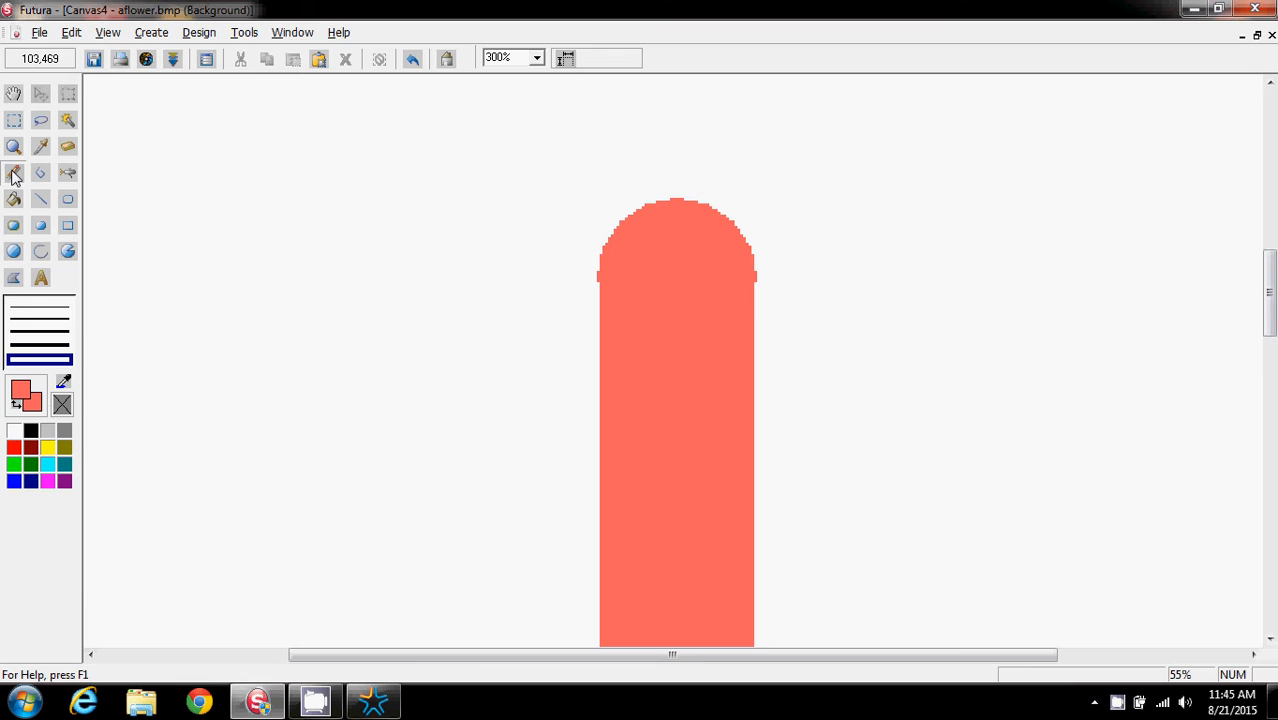
left_click(28, 308)
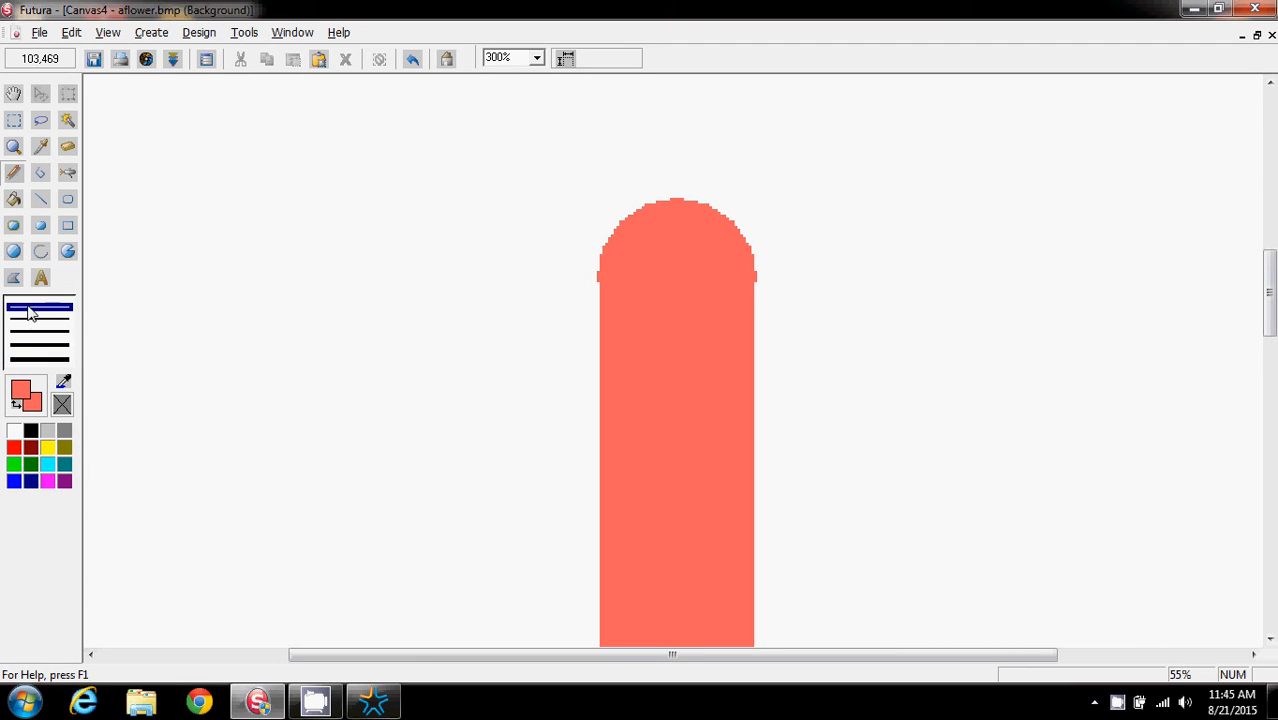
left_click(15, 434)
right_click(16, 438)
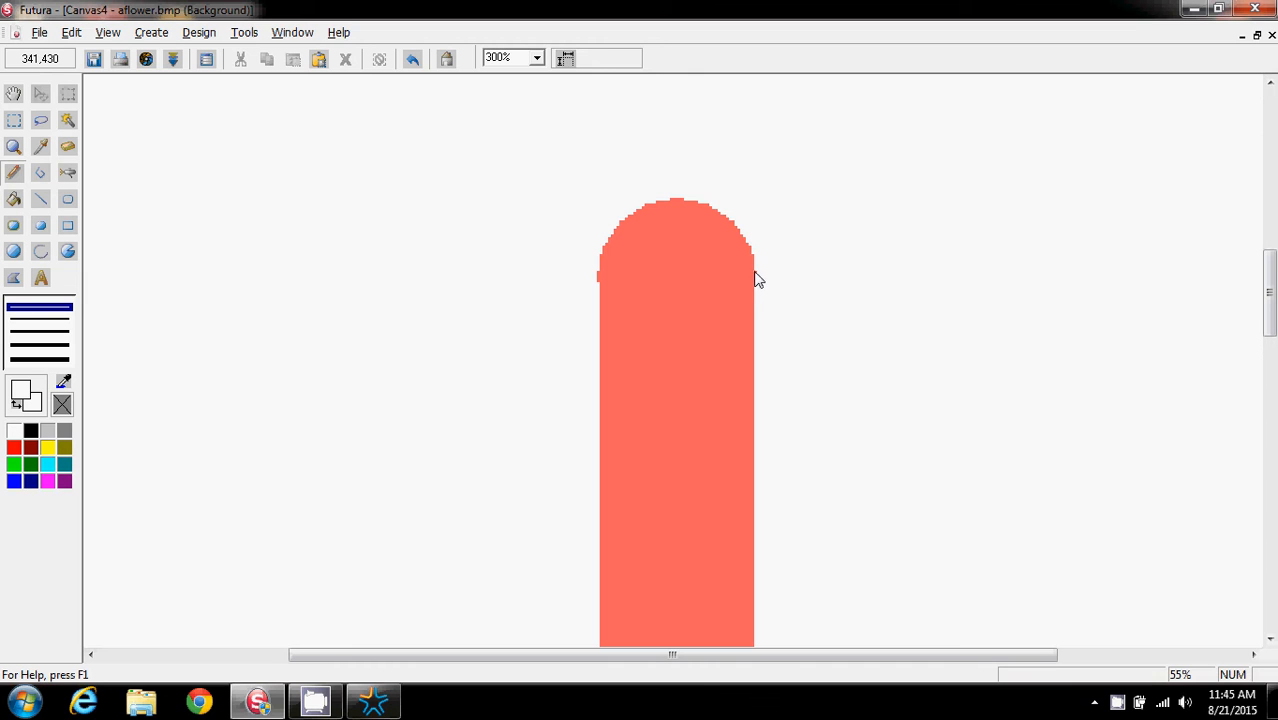
left_click_drag(755, 272, 761, 285)
left_click_drag(584, 290, 594, 273)
scroll(950, 274, "down", 3)
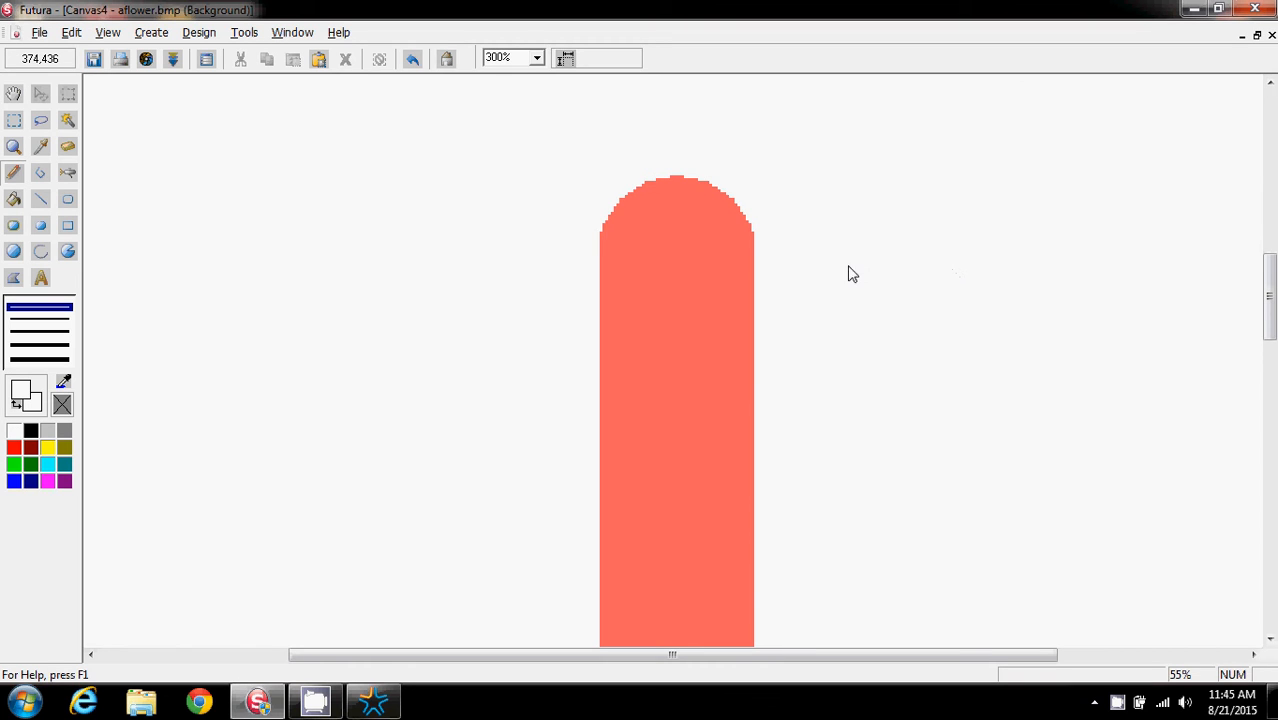
Shrink the canvas from the top edge to trim the blank space above the stem
left_click(537, 58)
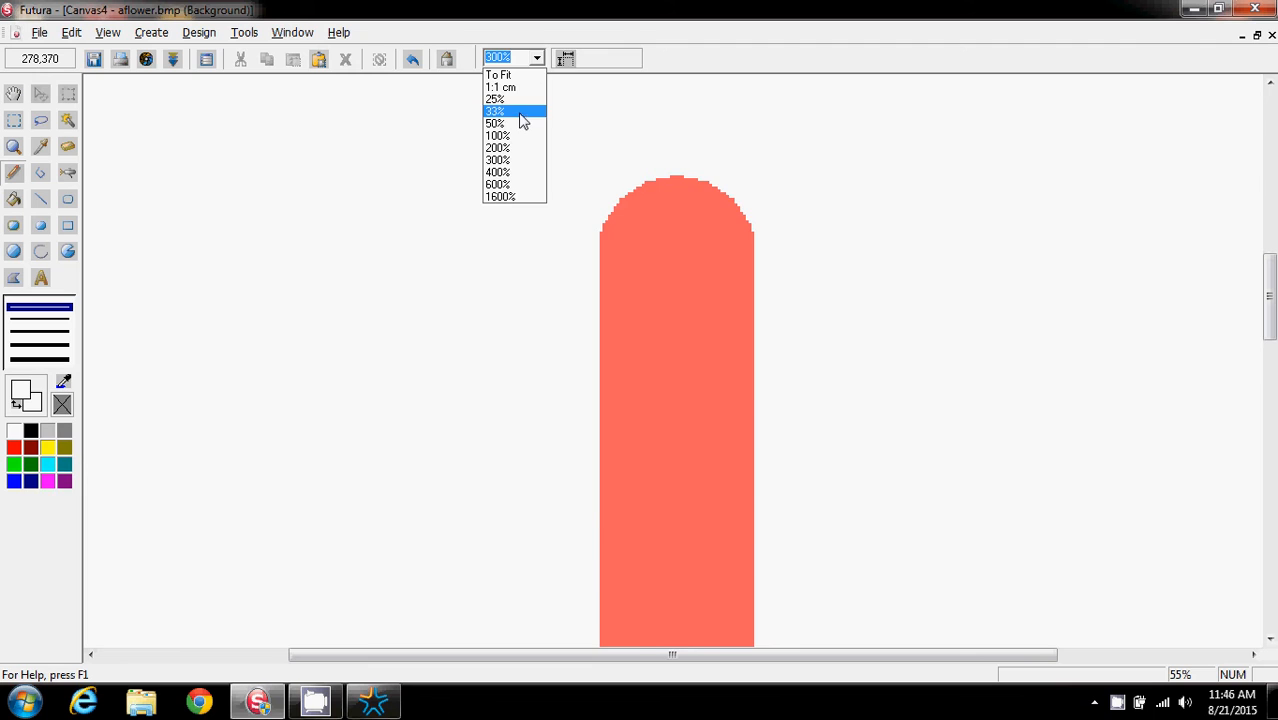
left_click(521, 111)
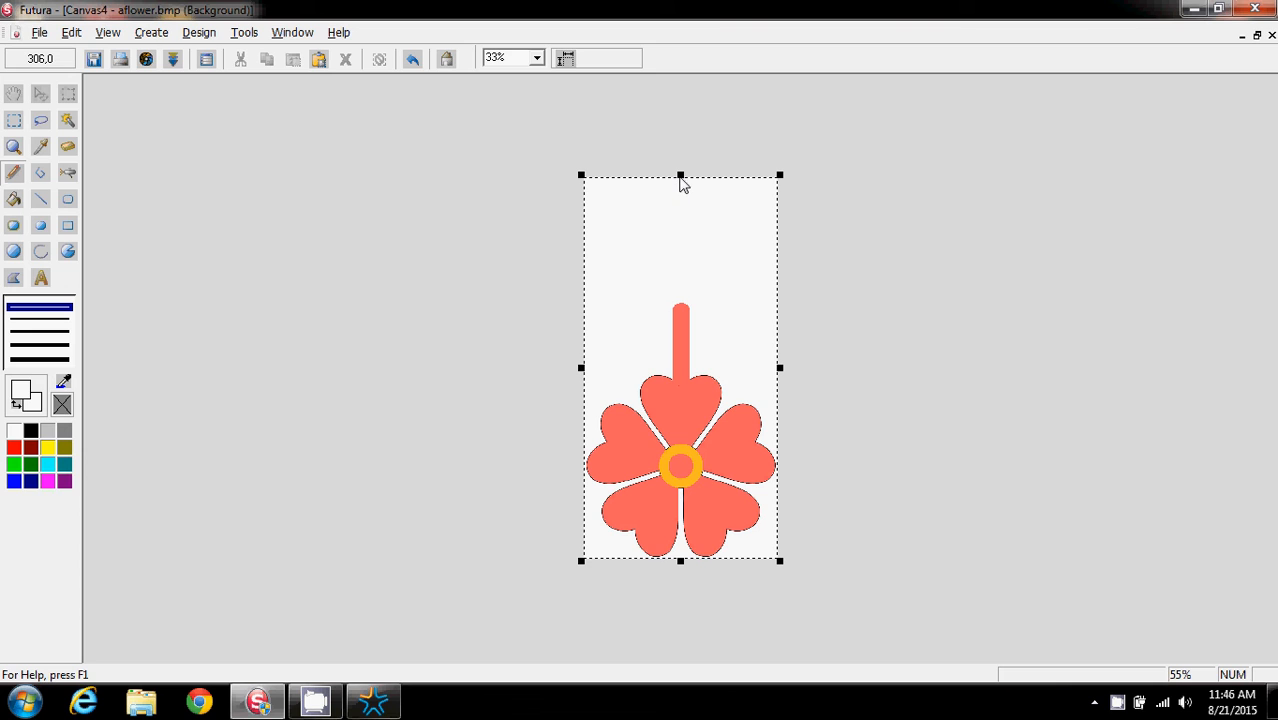
left_click_drag(681, 177, 680, 238)
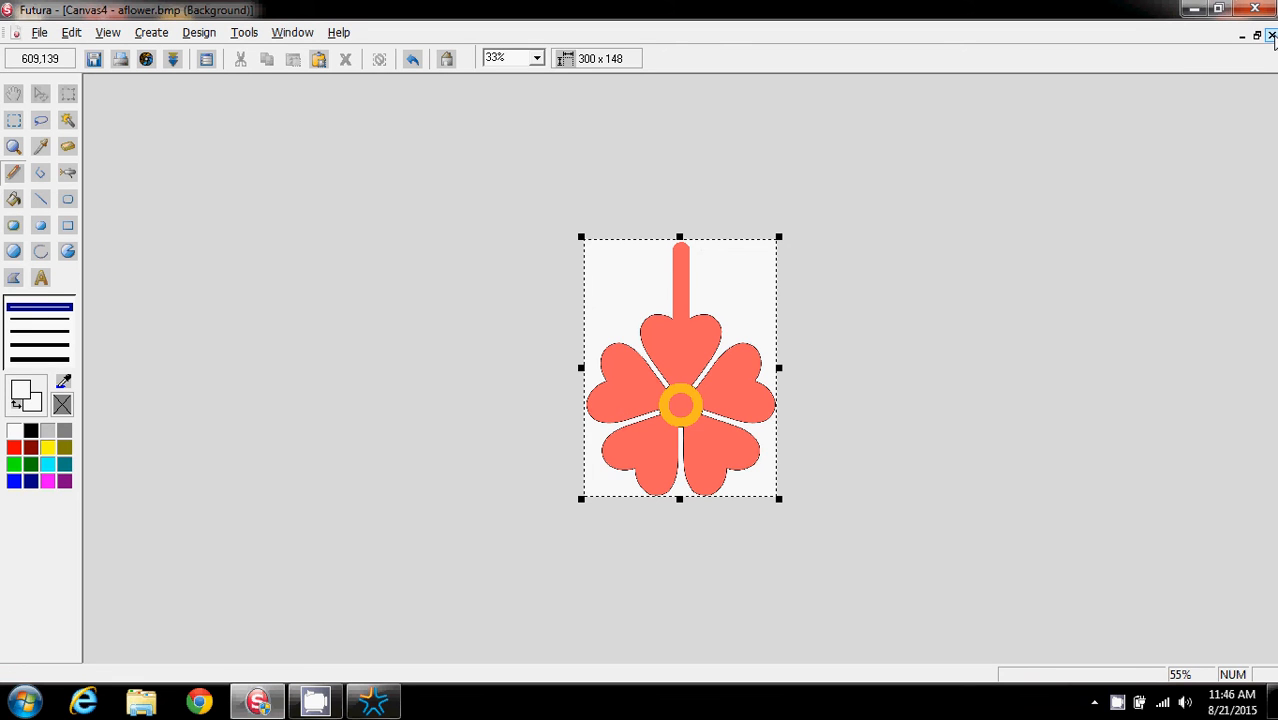
Close the bitmap editor, saving the changes to aflower.bmp
left_click(1272, 36)
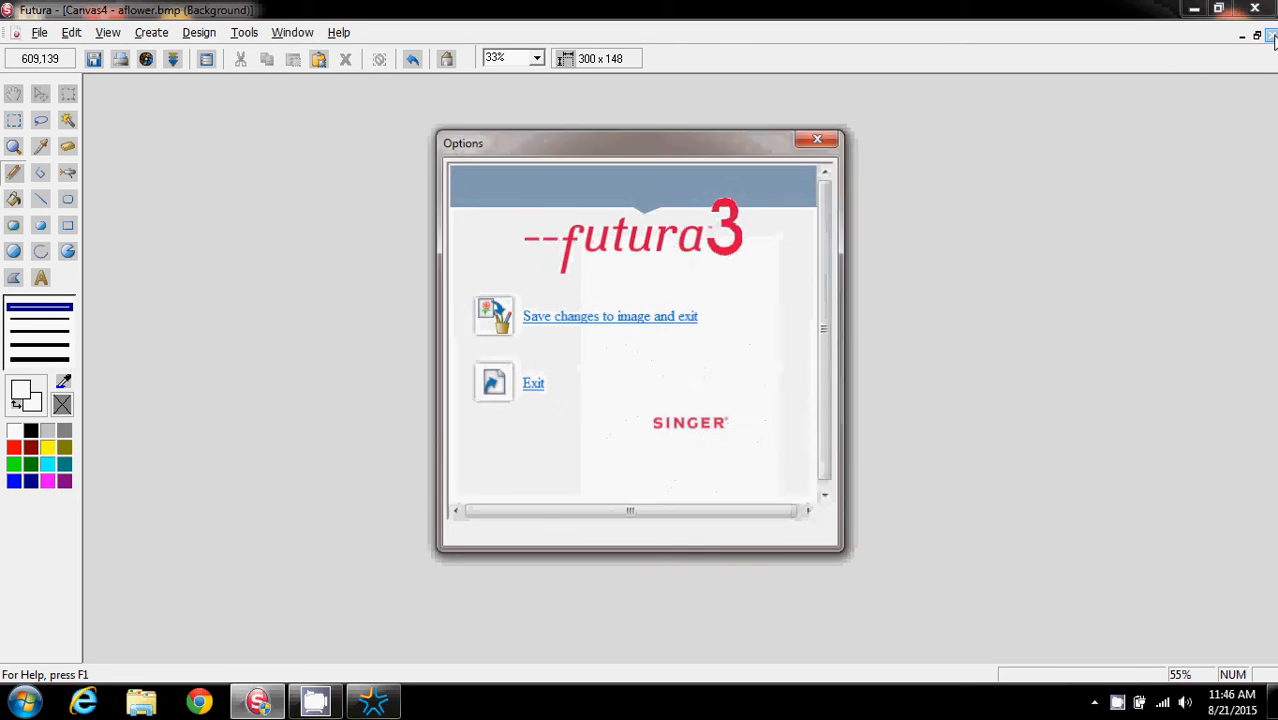
left_click(599, 316)
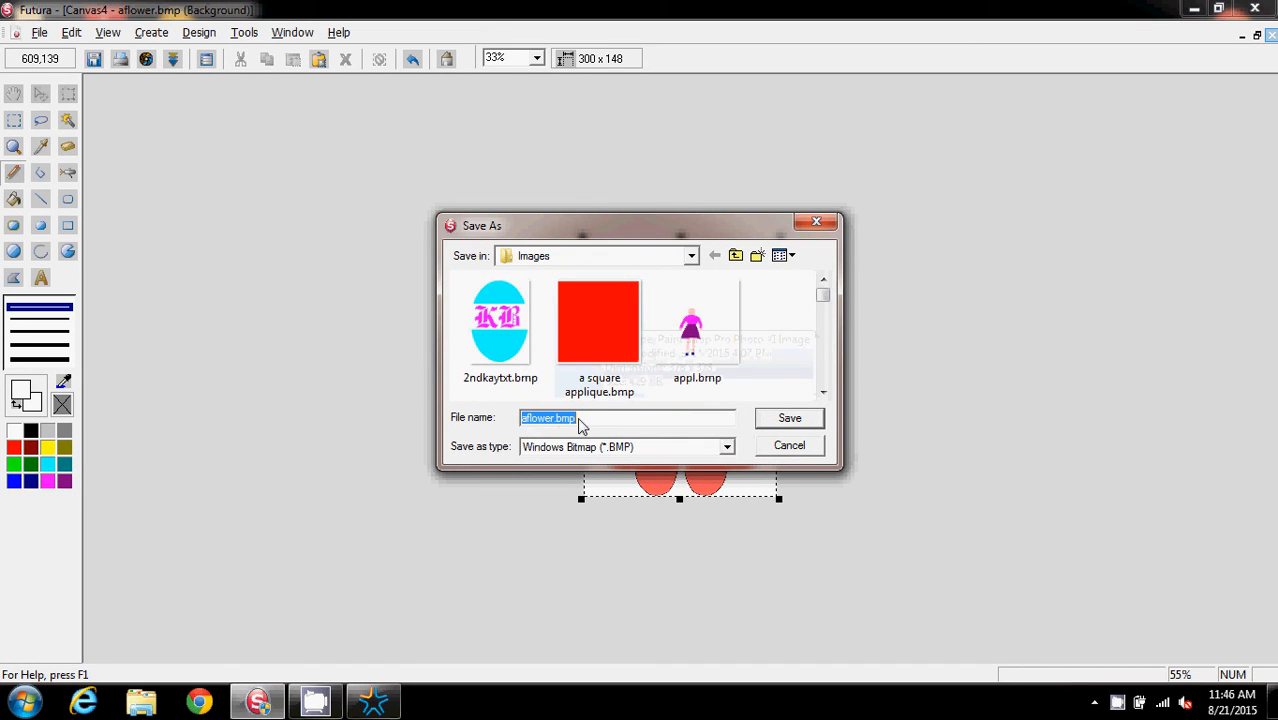
left_click(790, 419)
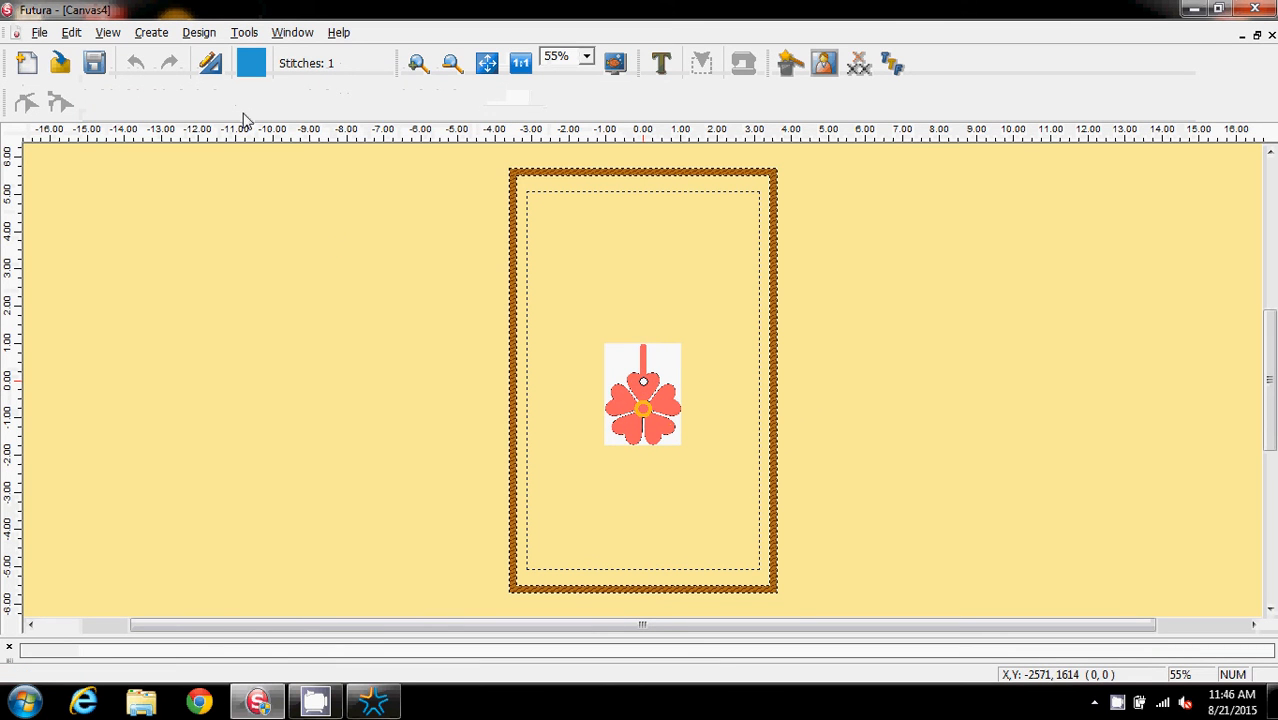
Launch the Autopunch Wizard and advance past the open image and crop steps
left_click(151, 32)
left_click(185, 124)
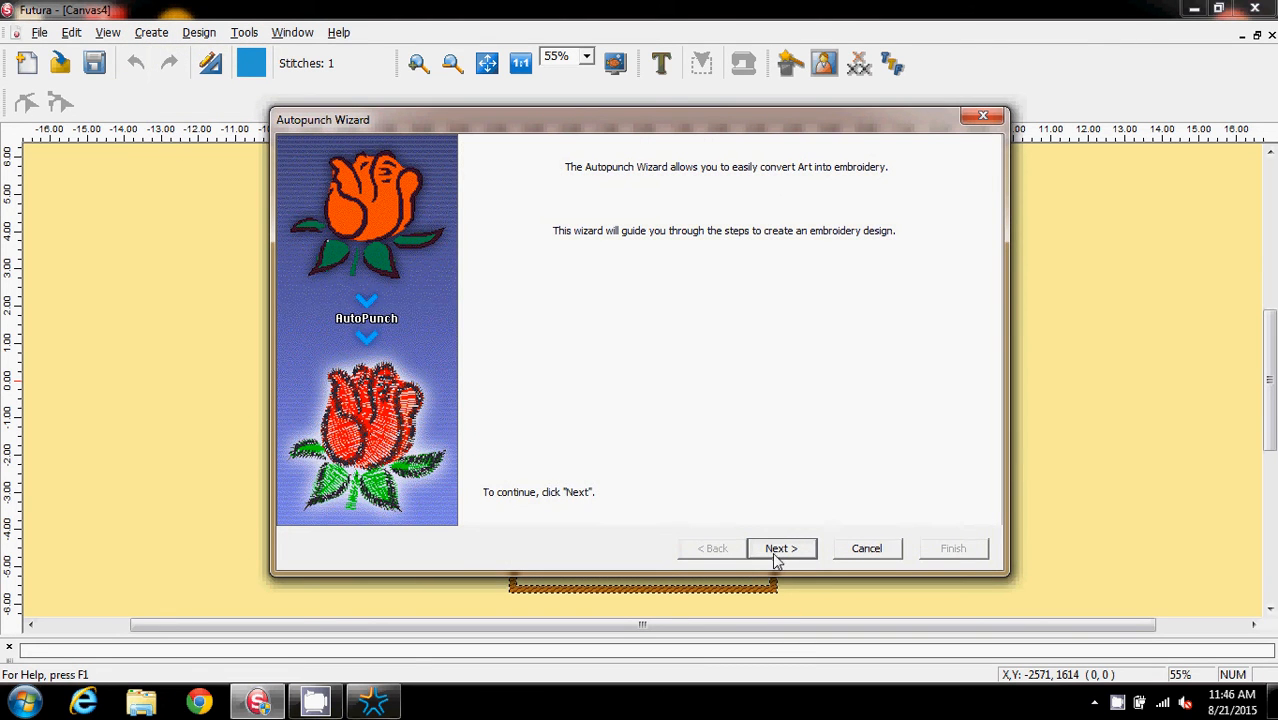
left_click(778, 552)
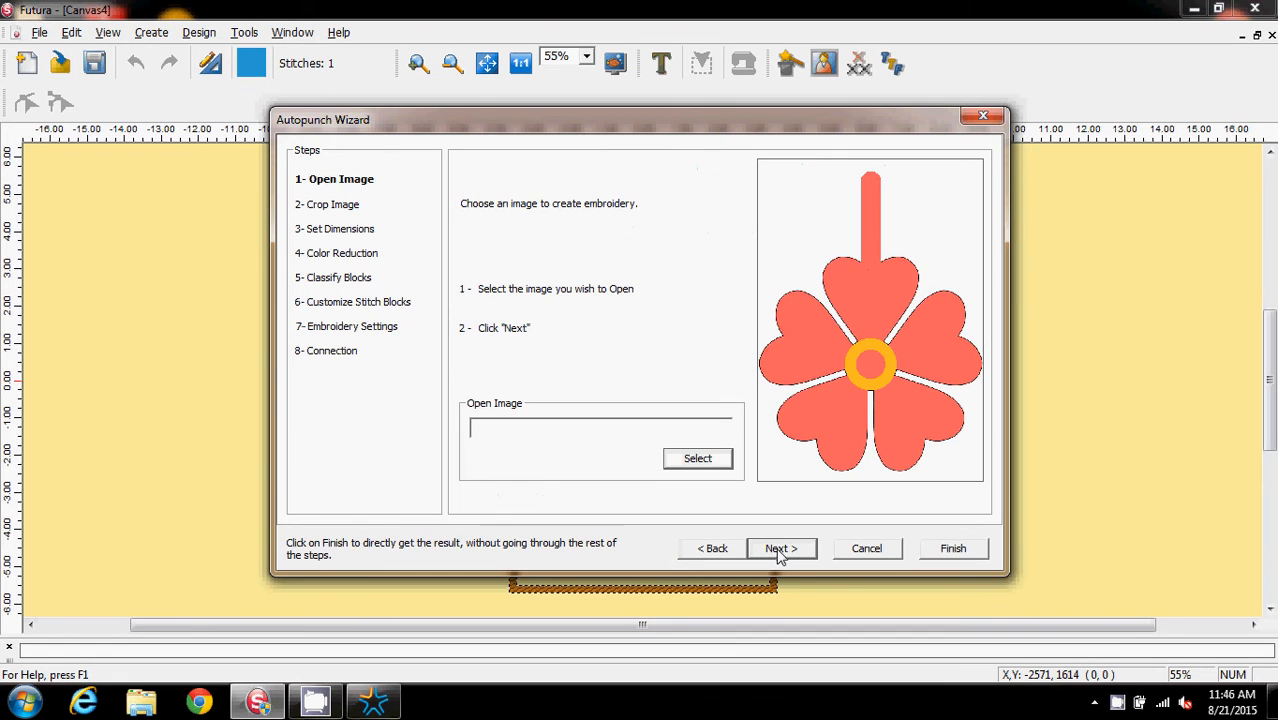
left_click(779, 552)
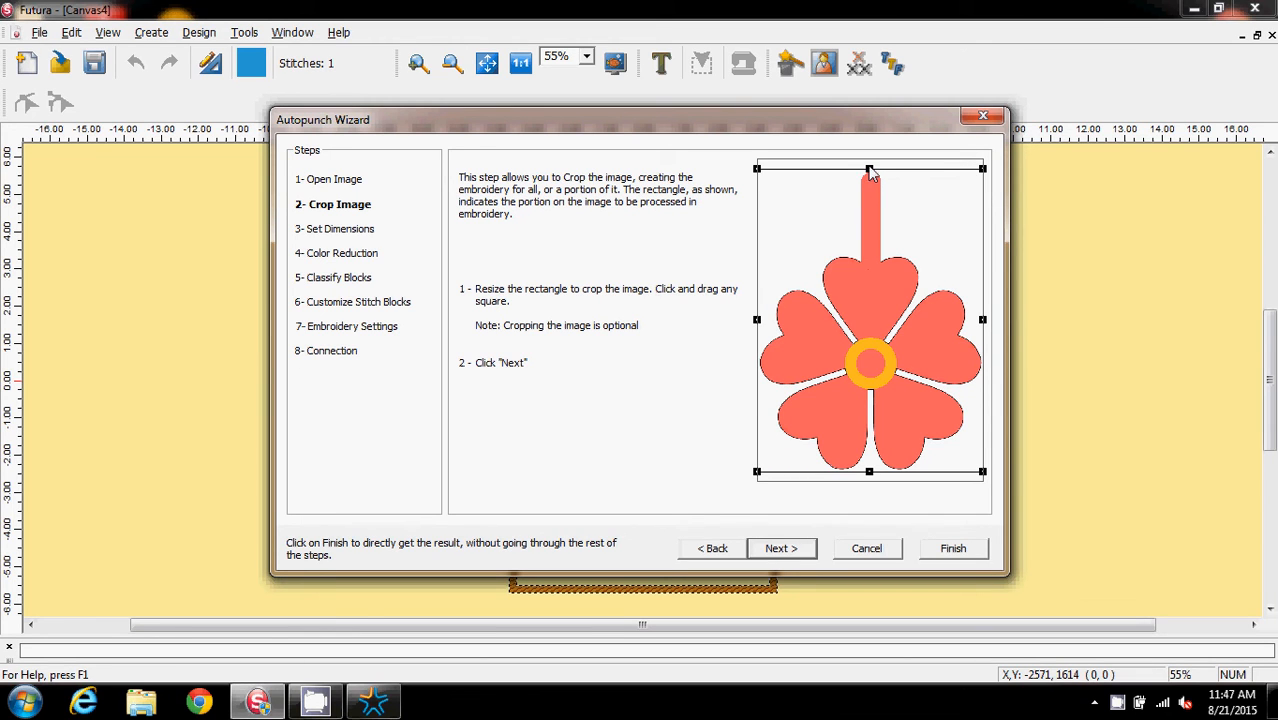
left_click(778, 549)
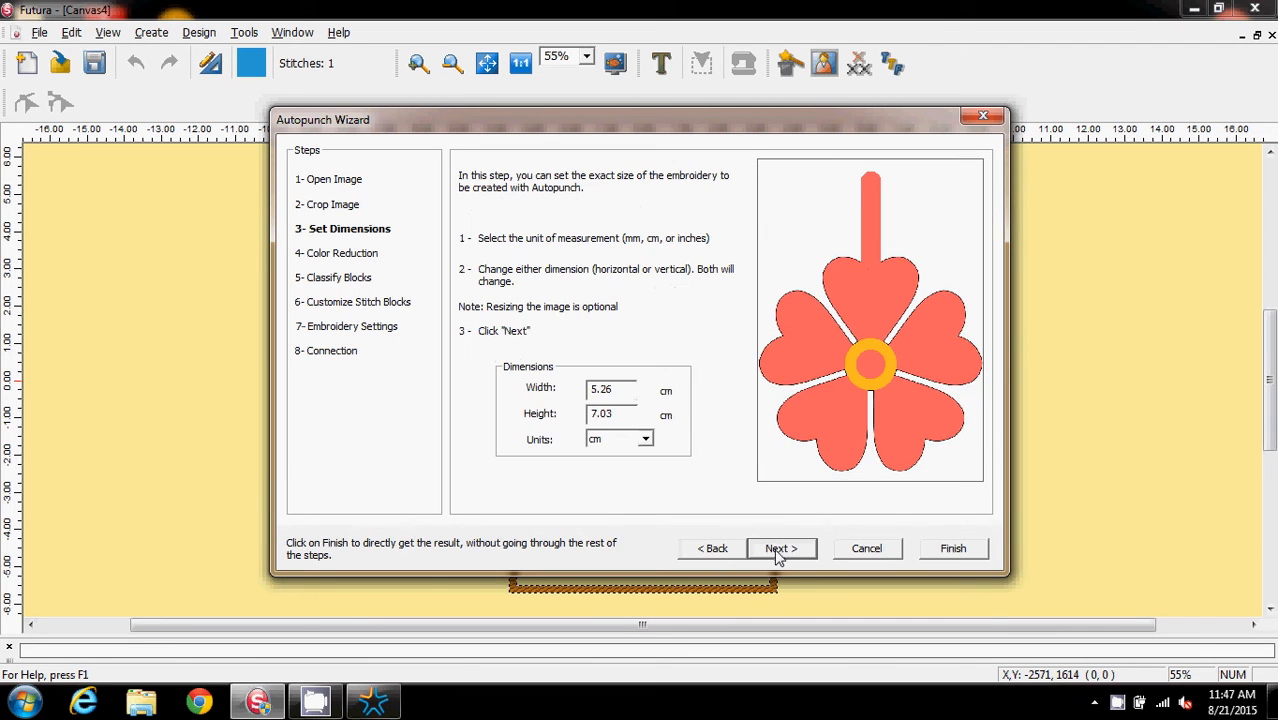
Set the embroidery dimensions to inches with a height of 5, then continue
left_click(645, 441)
left_click(630, 464)
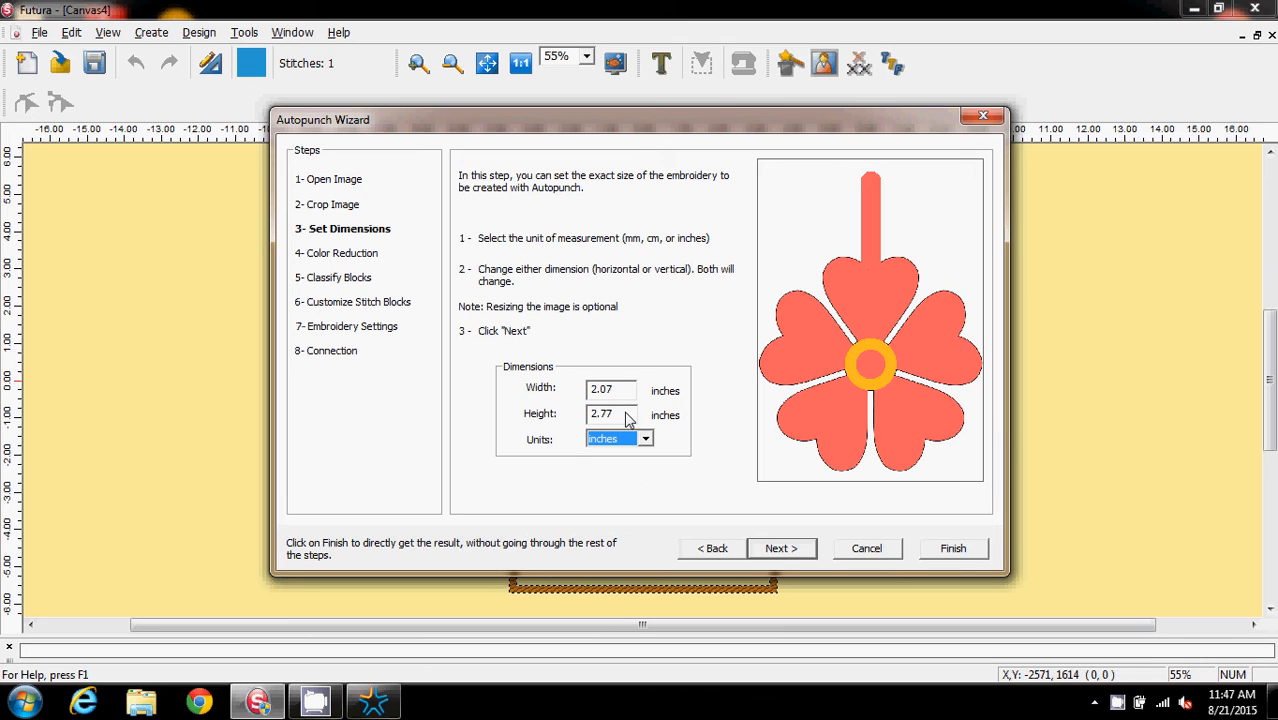
left_click_drag(628, 418, 570, 427)
type("5.5")
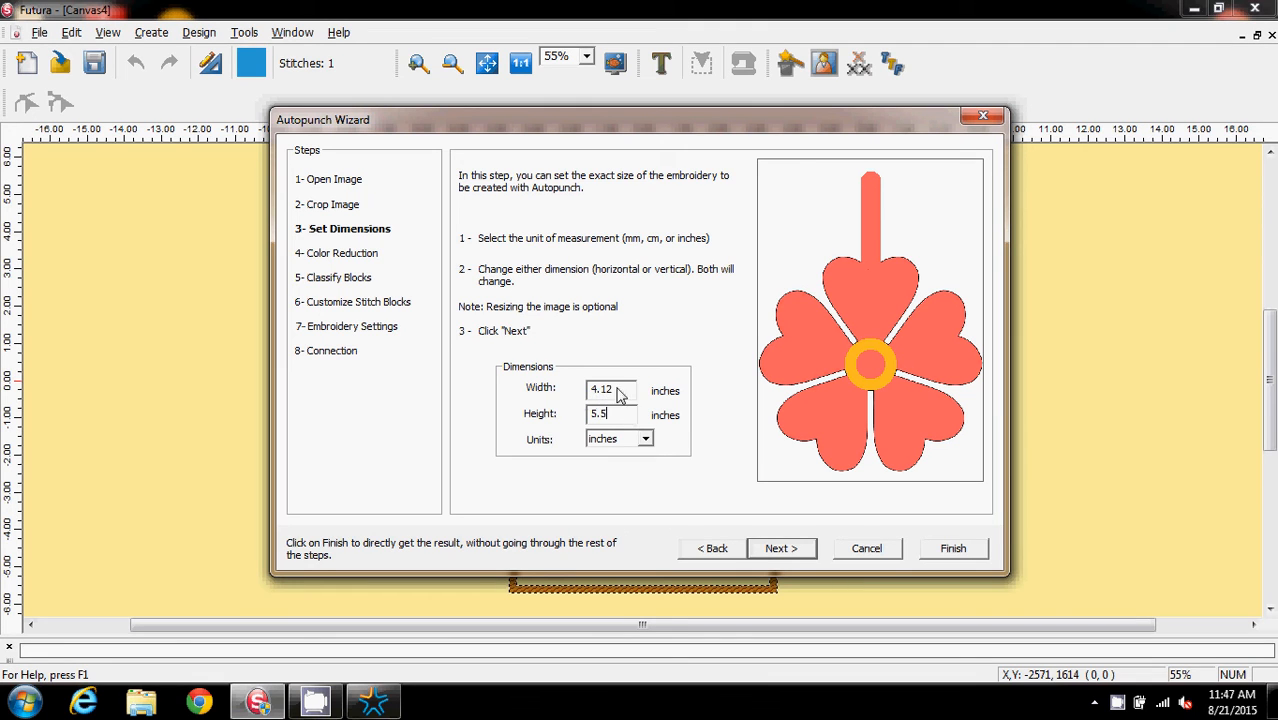
left_click(781, 549)
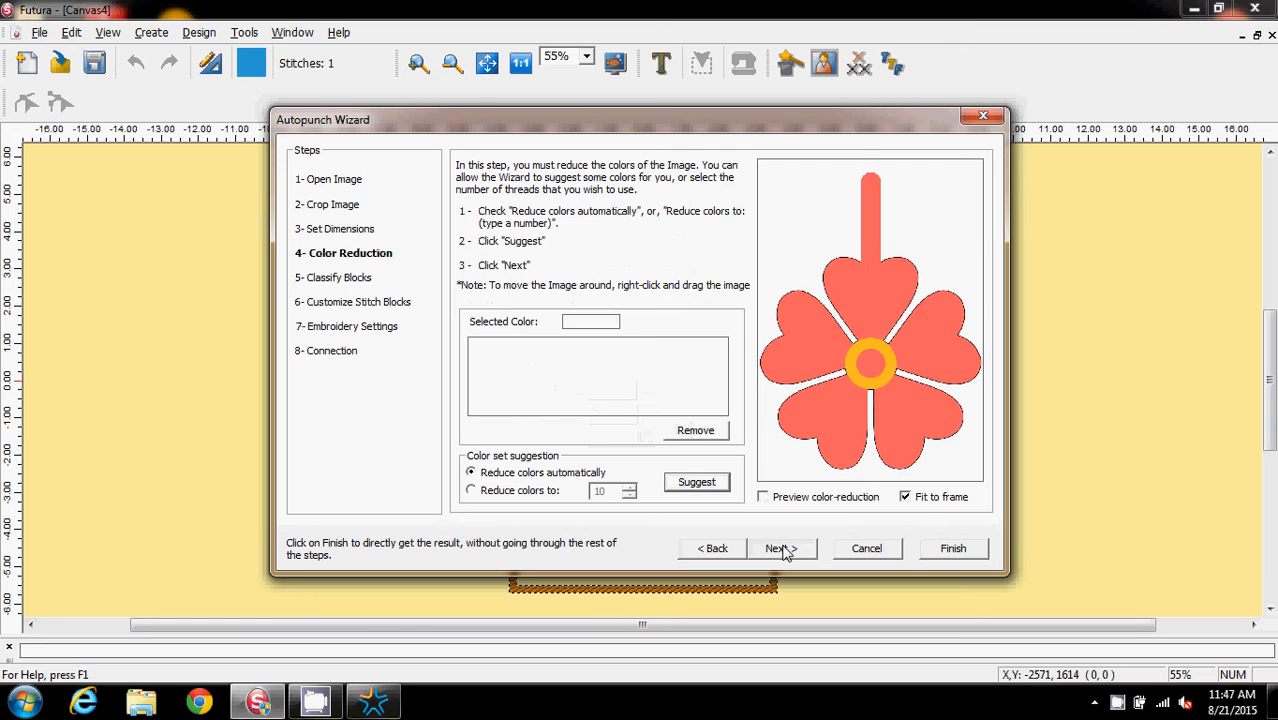
Keep the default colour reduction and block width, uncheck stitching background-coloured blocks, and finish the wizard
left_click(781, 551)
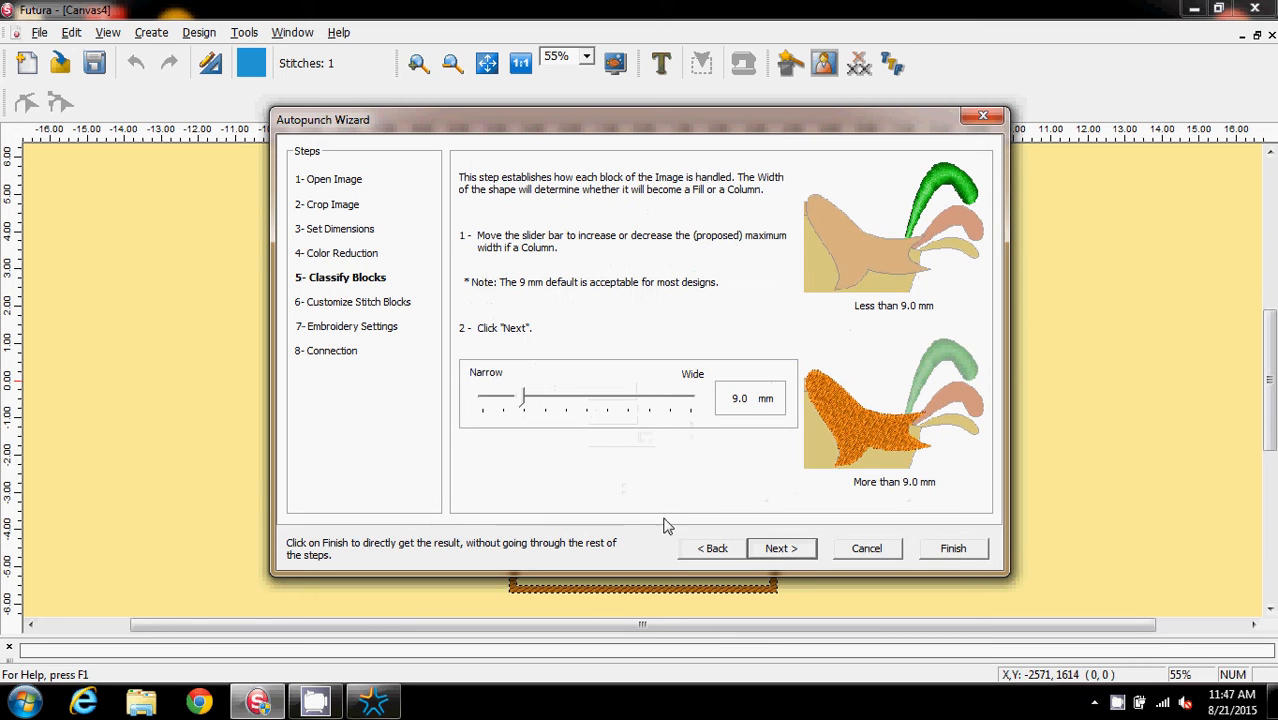
left_click(777, 549)
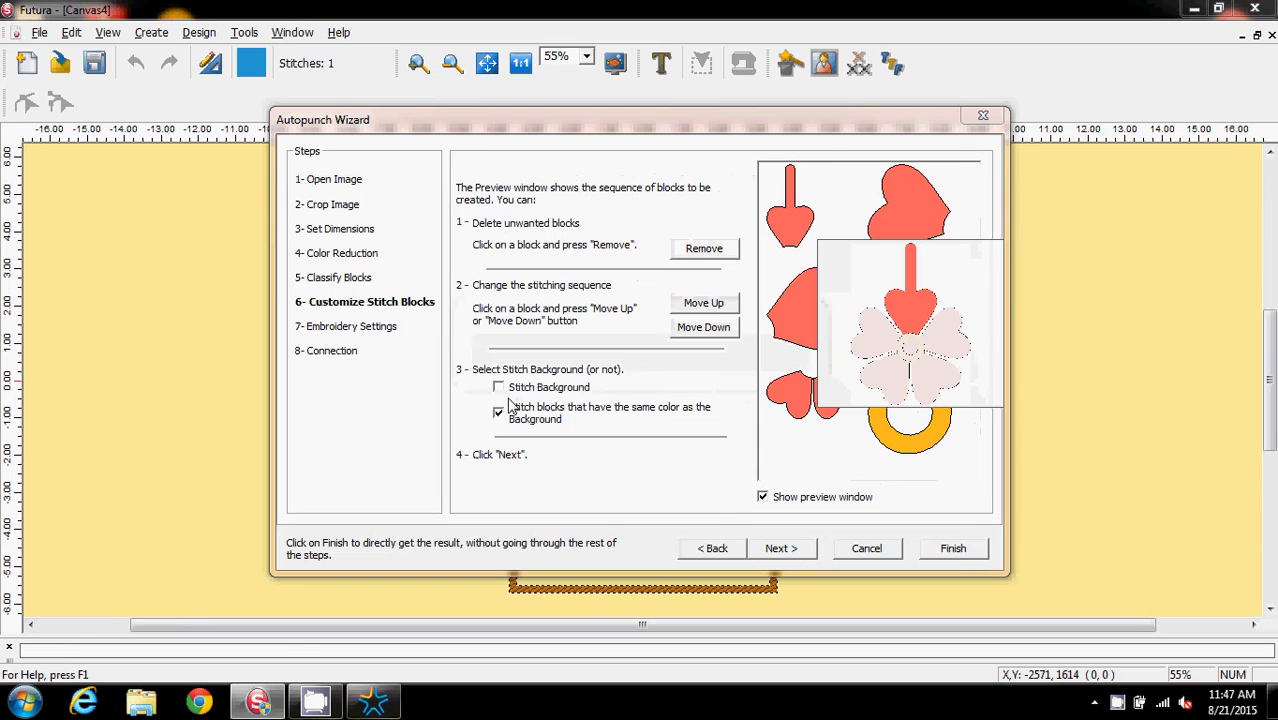
left_click(499, 414)
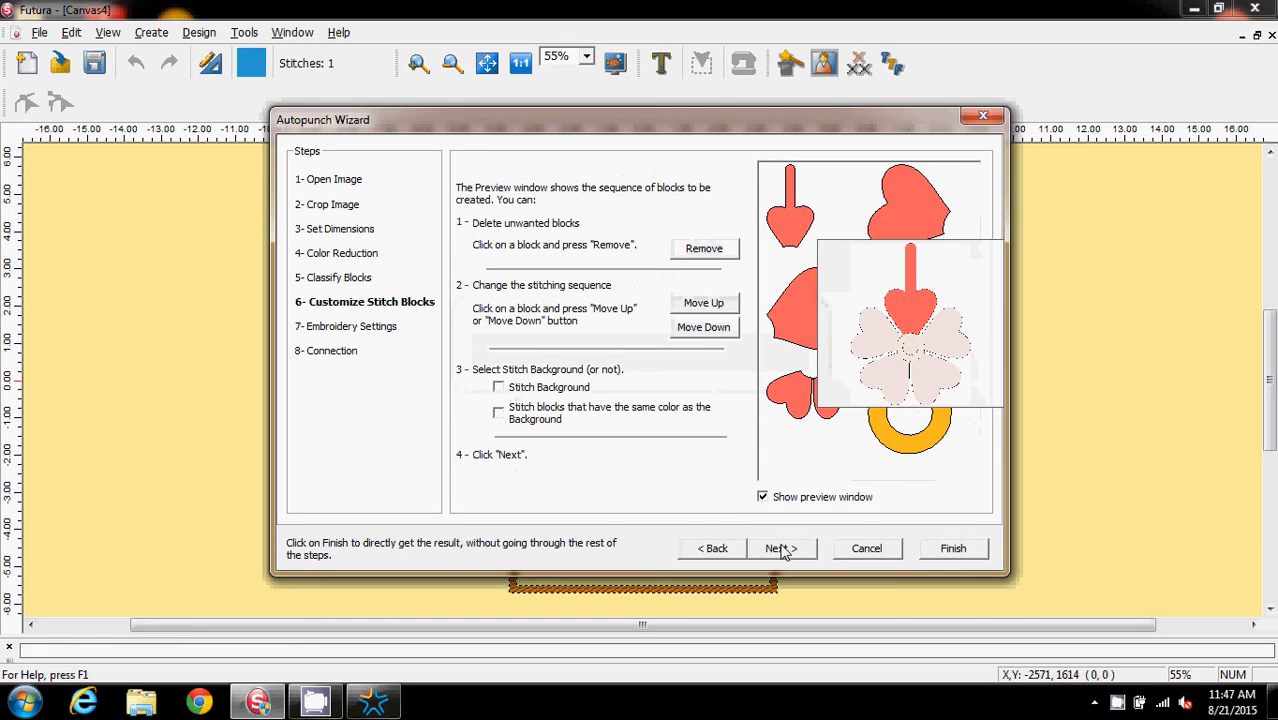
left_click(957, 551)
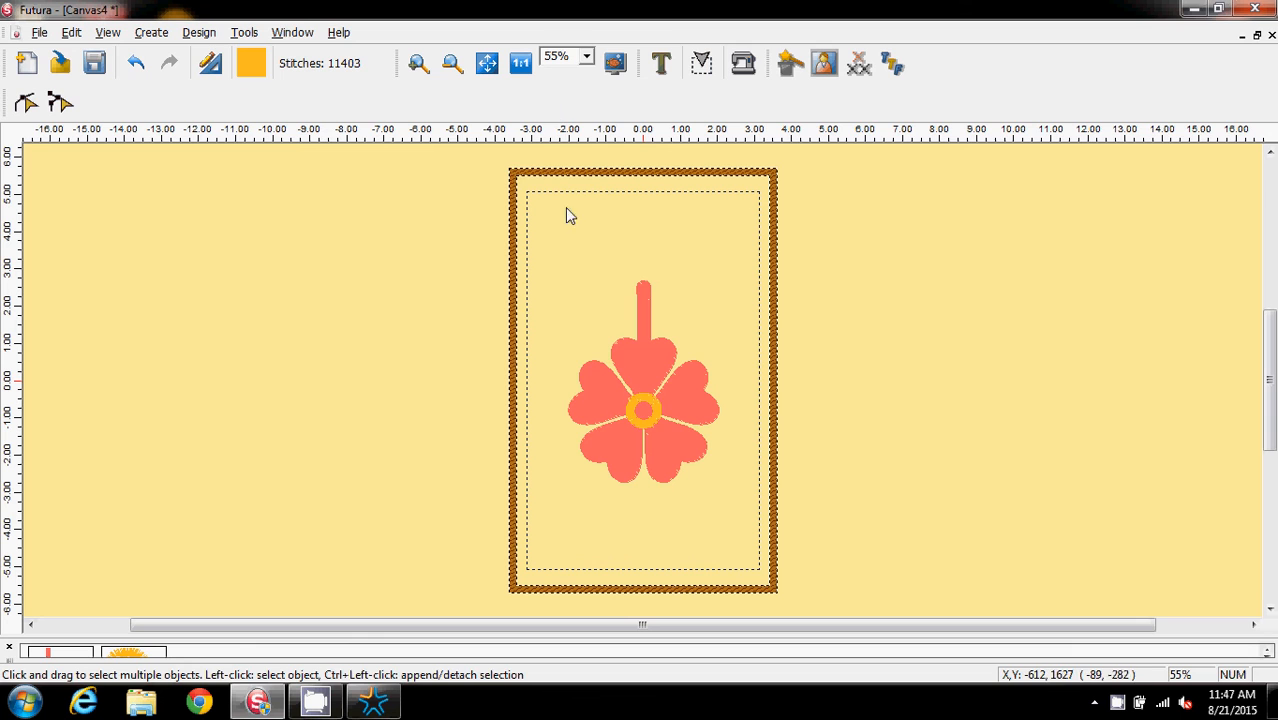
Zoom the design to 100% to inspect the stitched flower
left_click(586, 56)
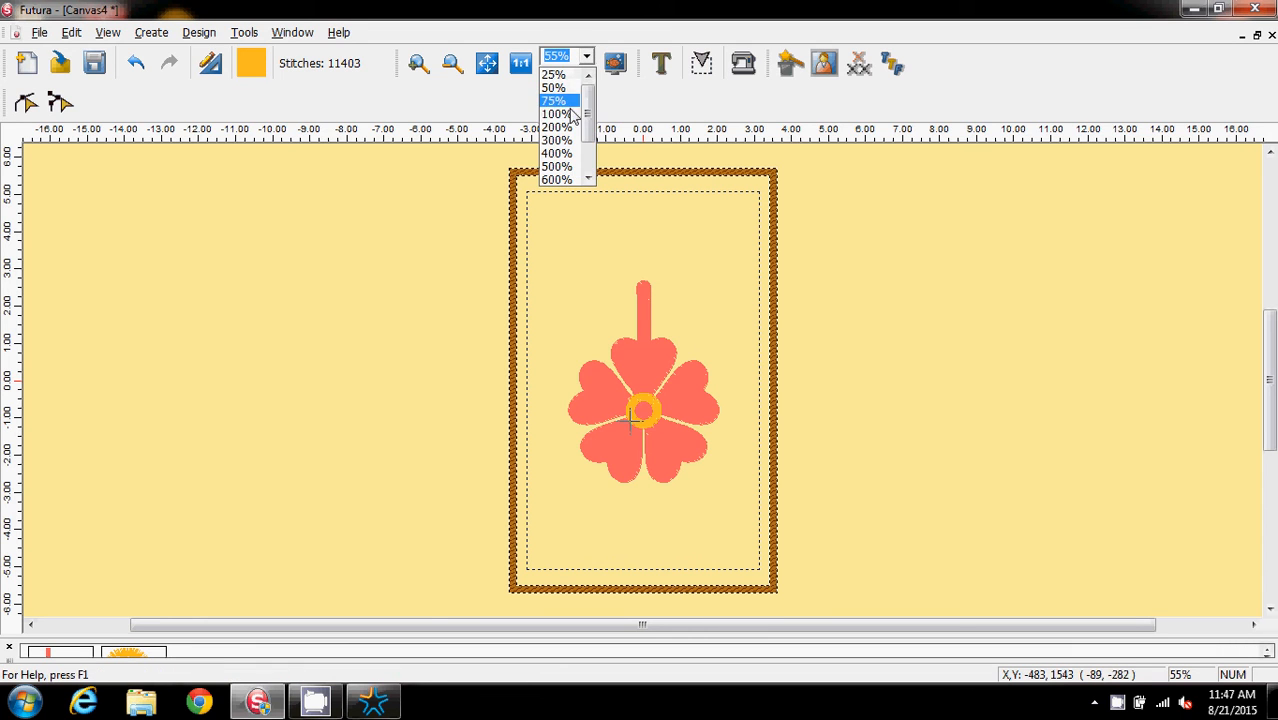
left_click(568, 113)
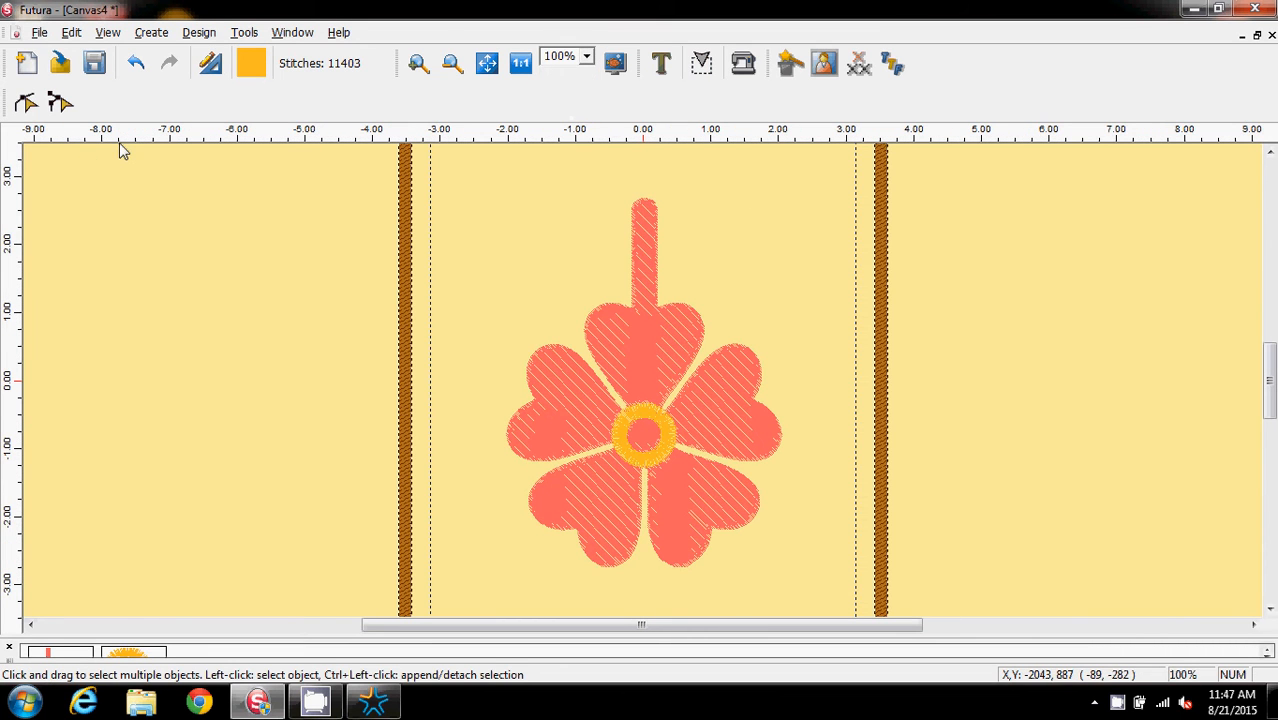
Switch the design display to the realistic stitch view
left_click(107, 32)
left_click(122, 55)
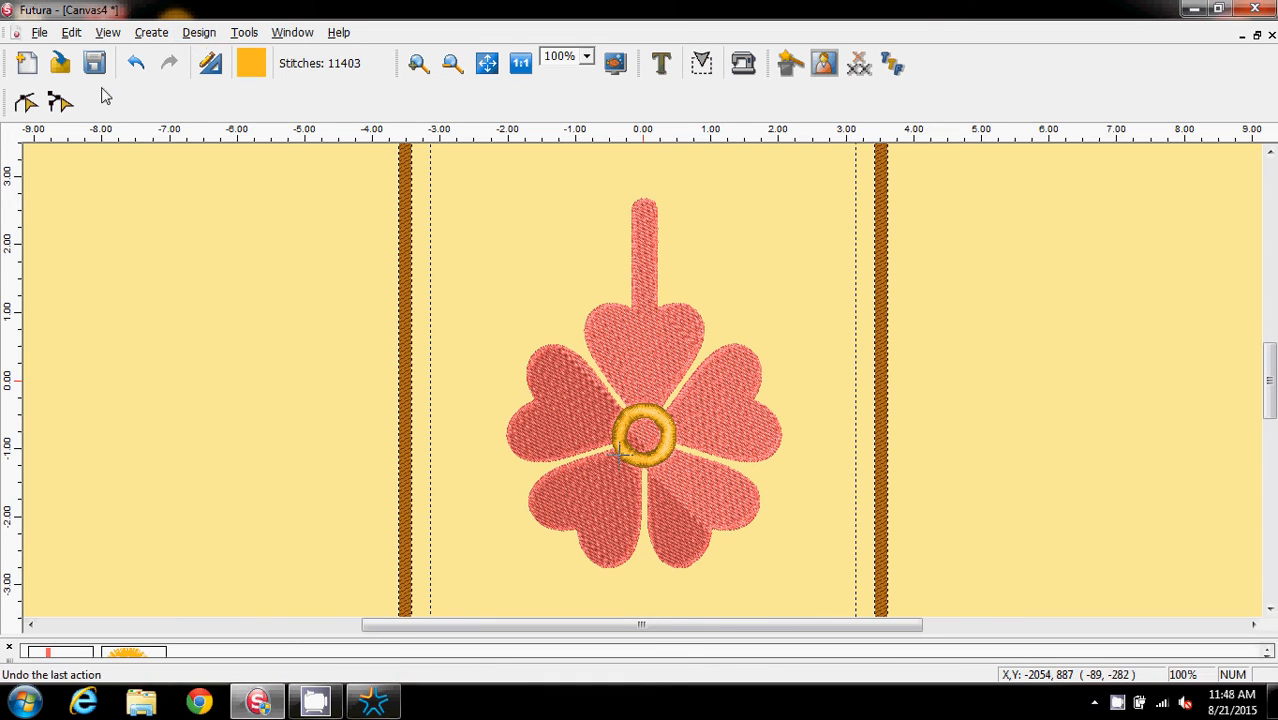
Select the top petal with its stem and change its stitch type to Applique with guide line stitch length 80, no hold-down line or overlock stitches
left_click(25, 103)
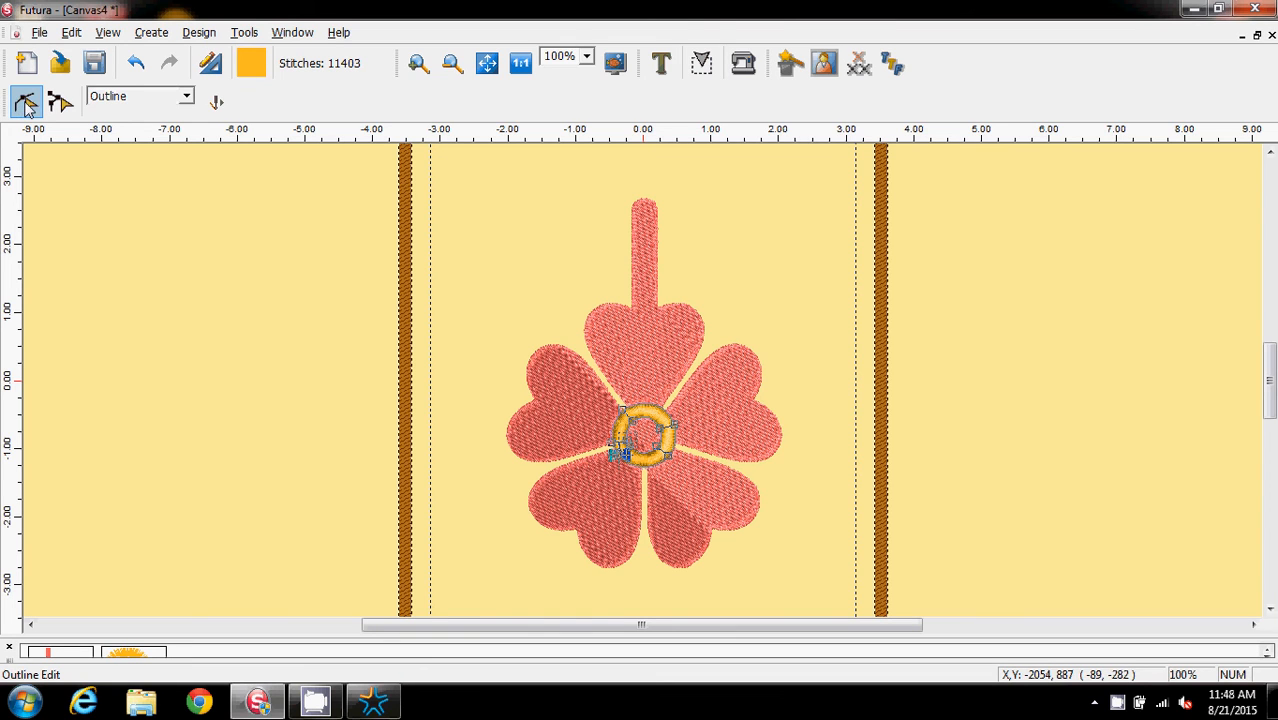
left_click(620, 355)
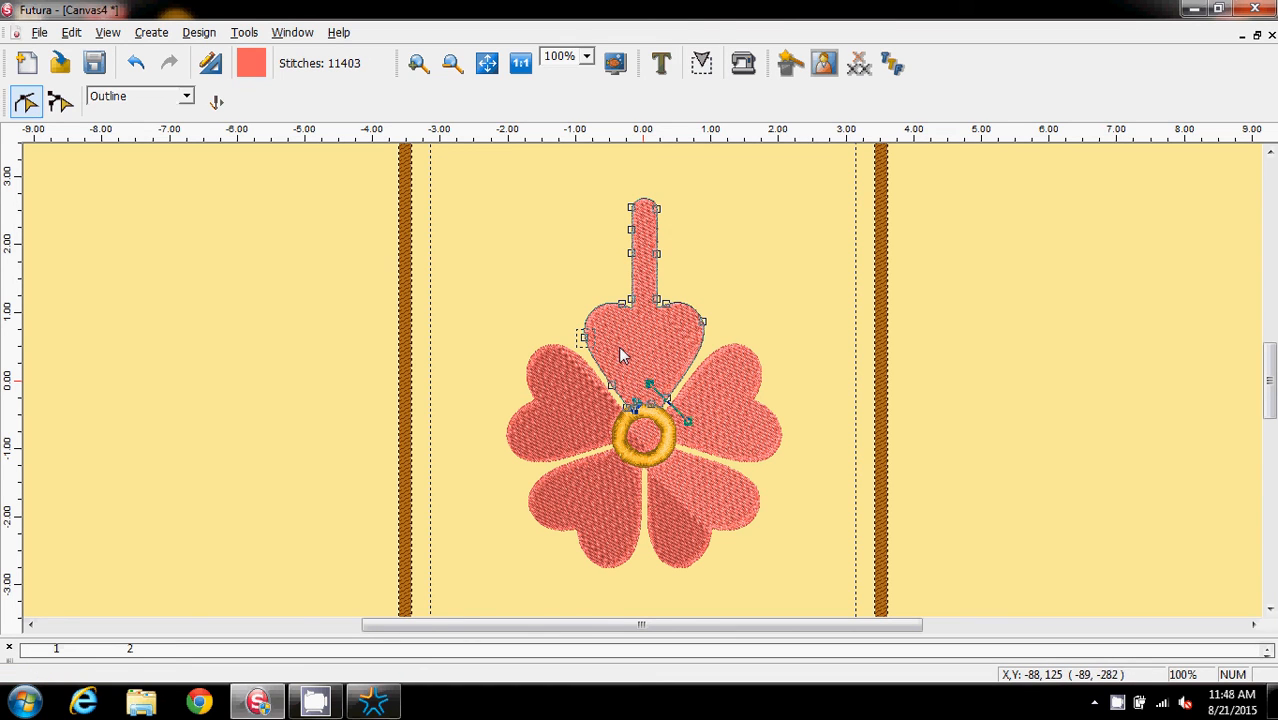
left_click(199, 32)
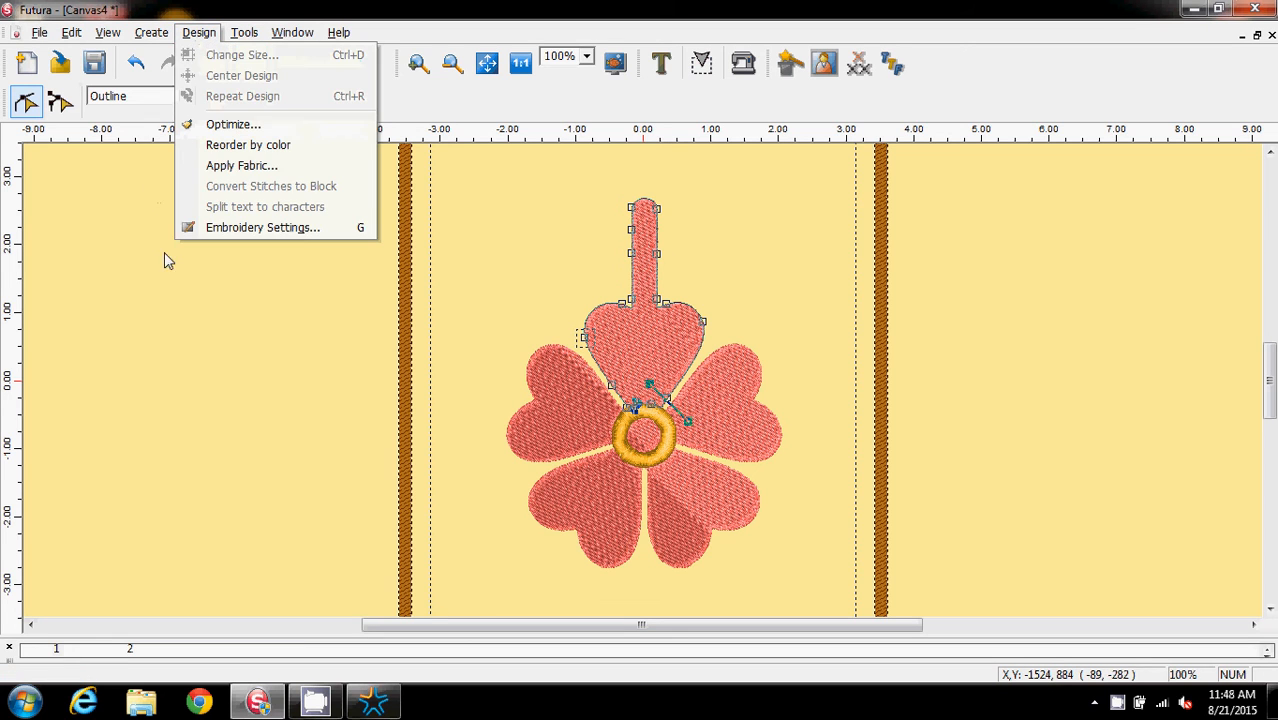
left_click(262, 227)
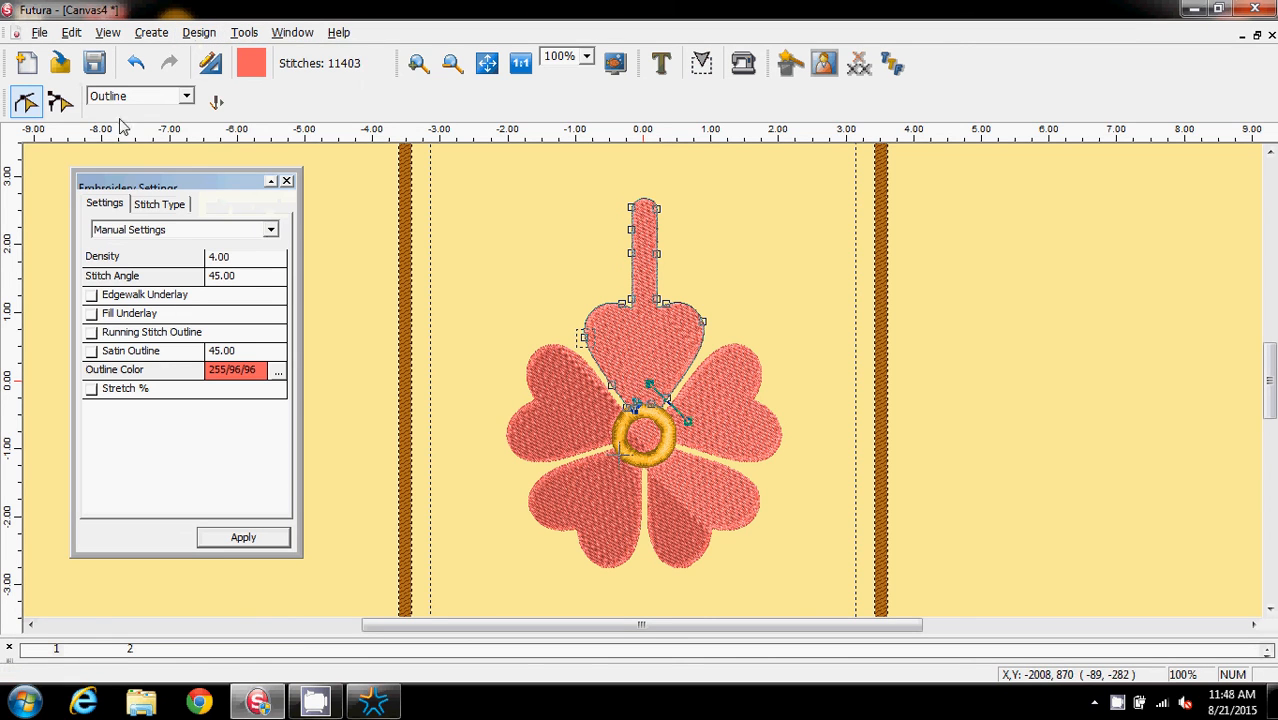
left_click(165, 204)
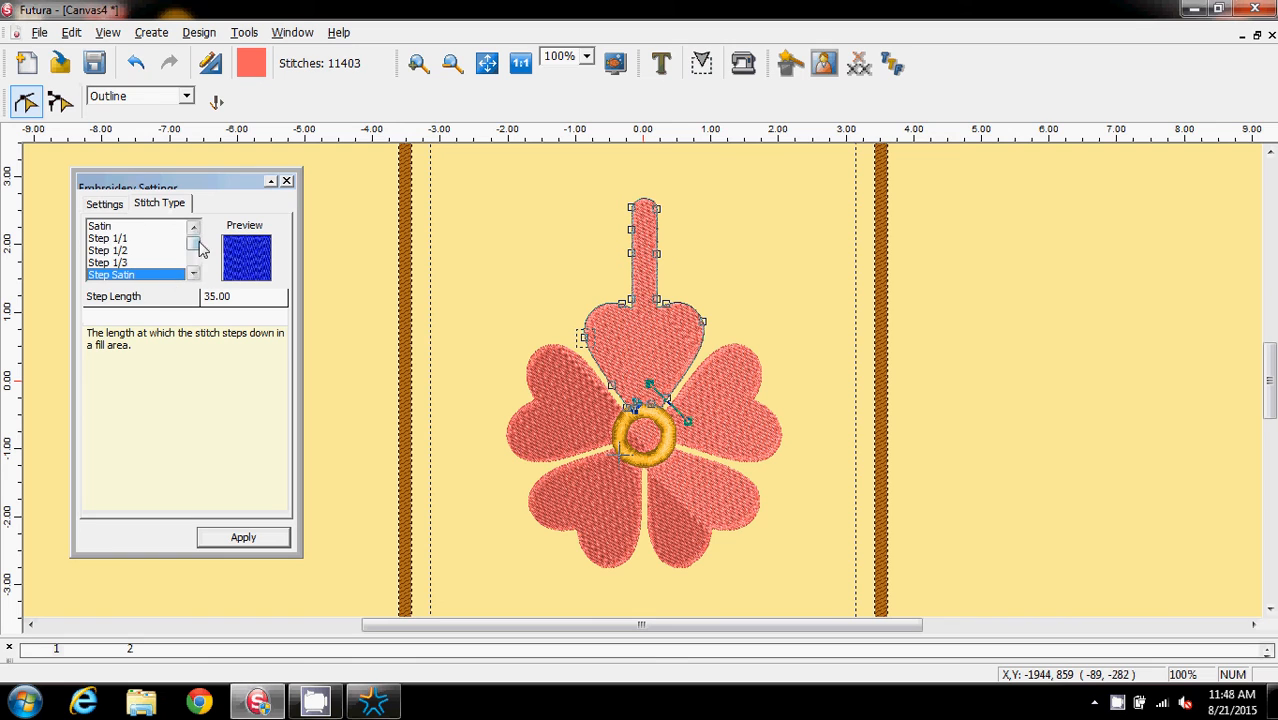
left_click_drag(194, 241, 194, 262)
left_click(111, 276)
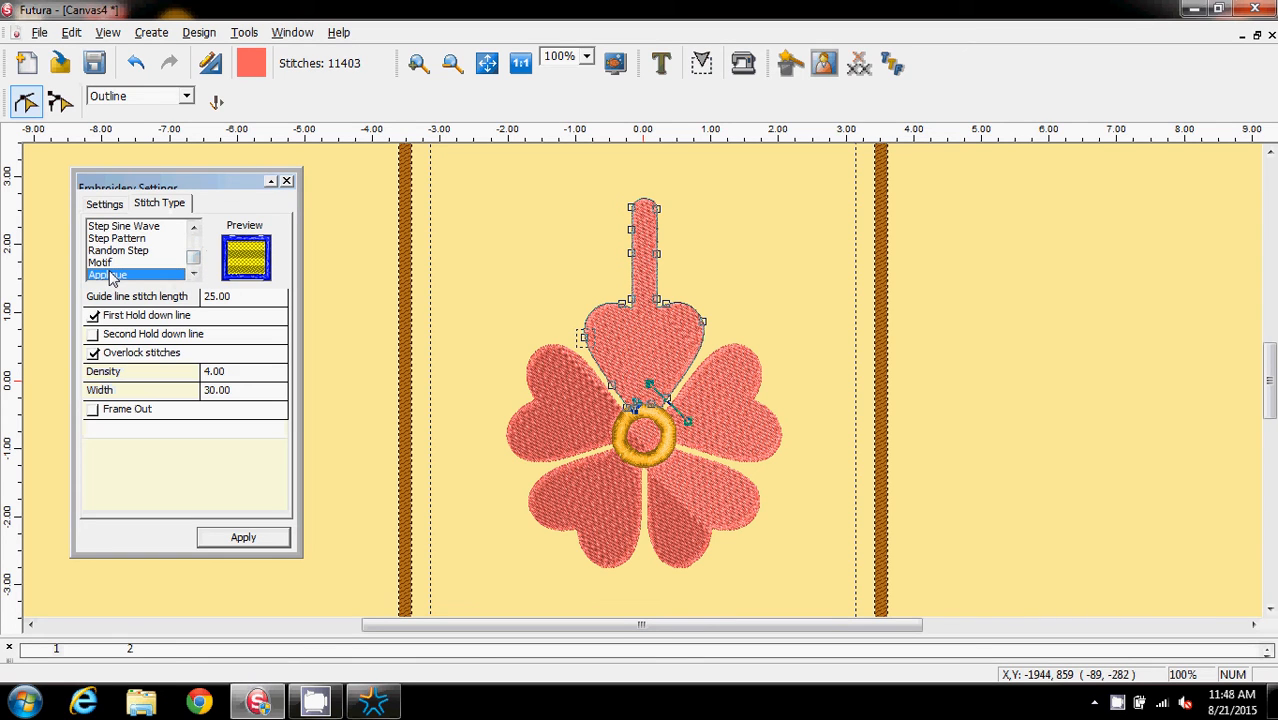
left_click(94, 320)
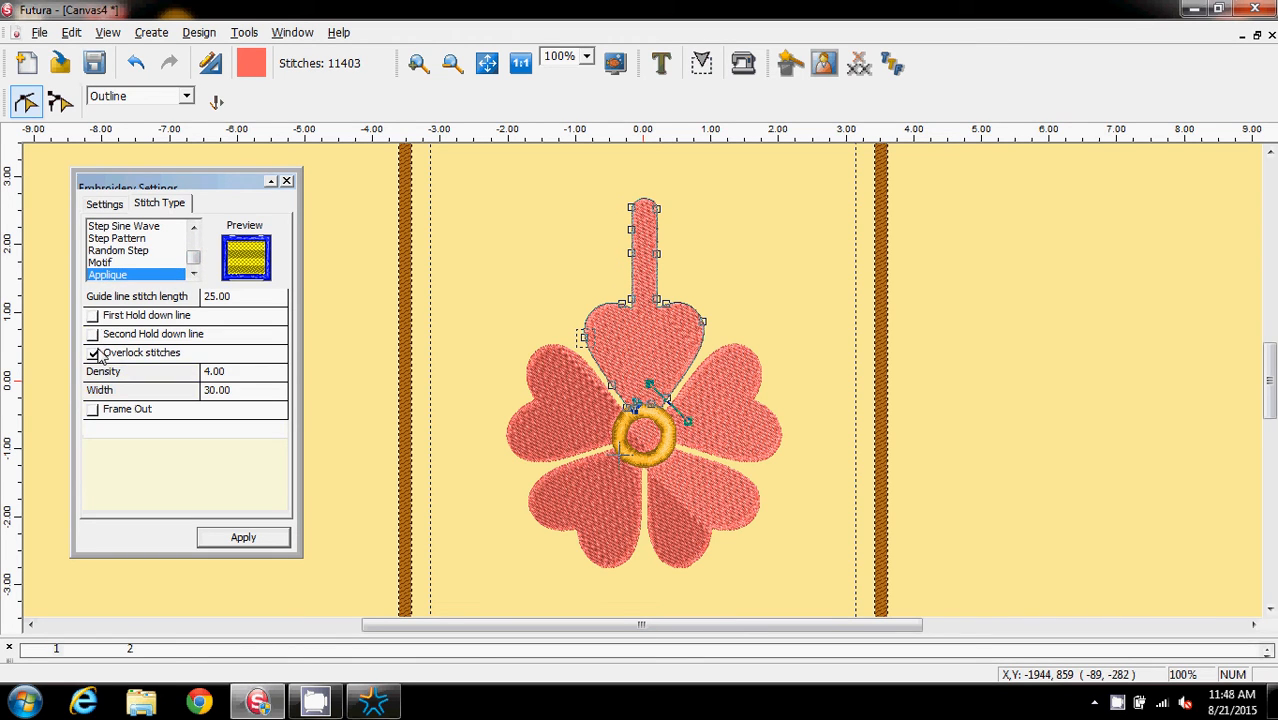
left_click(253, 300)
type("80")
left_click(241, 538)
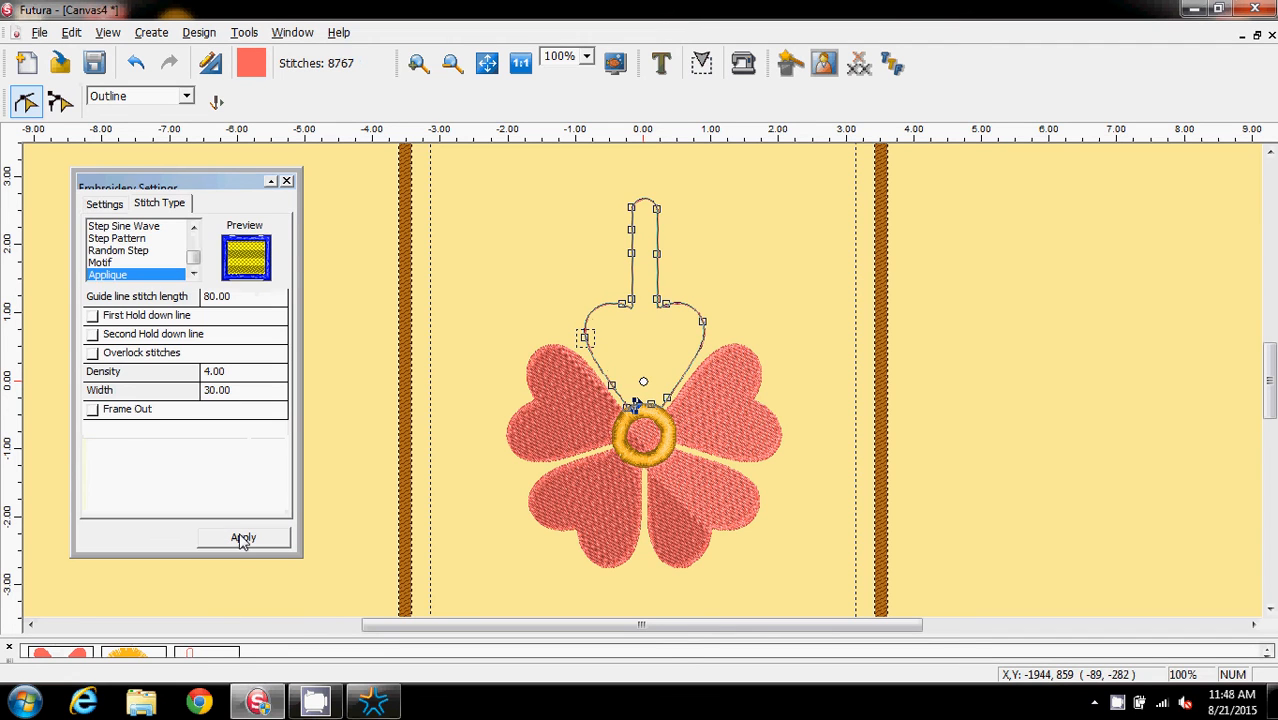
Select the upper-left petal and set it to Applique with guide line stitch length 80, unchecking the first hold-down line and overlock stitches
left_click(567, 404)
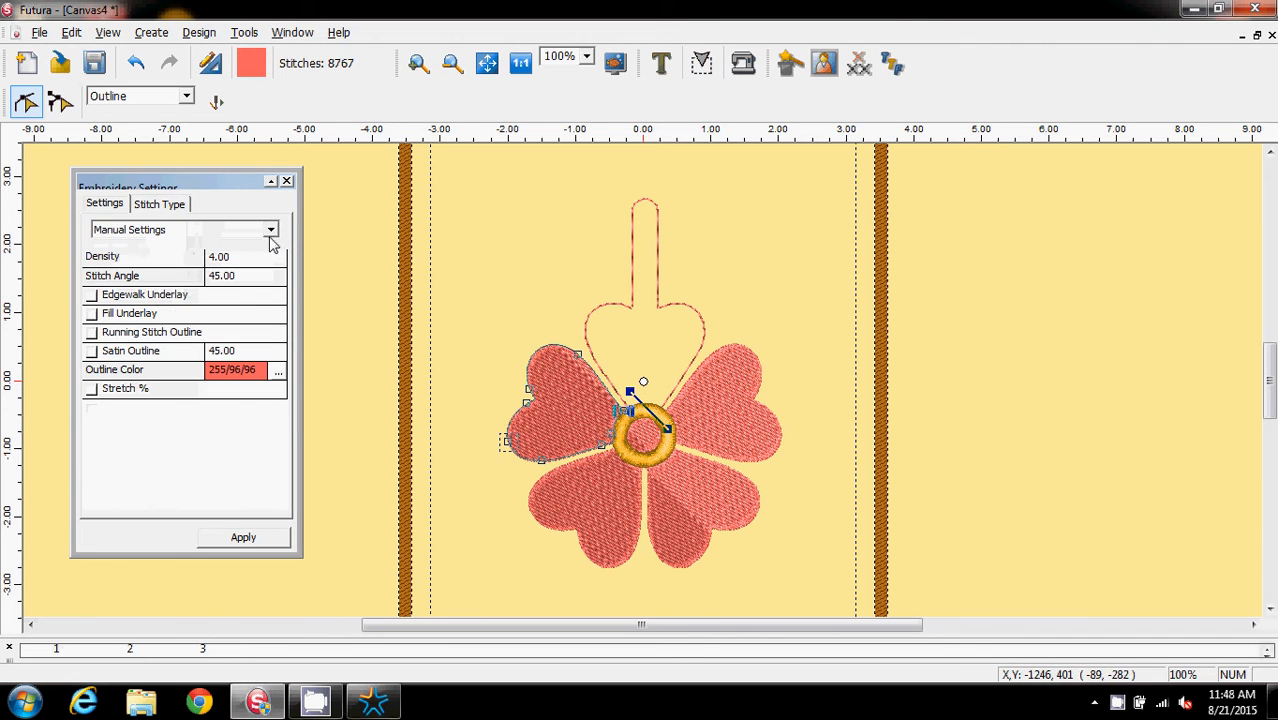
left_click(172, 204)
scroll(200, 252, "down", 2)
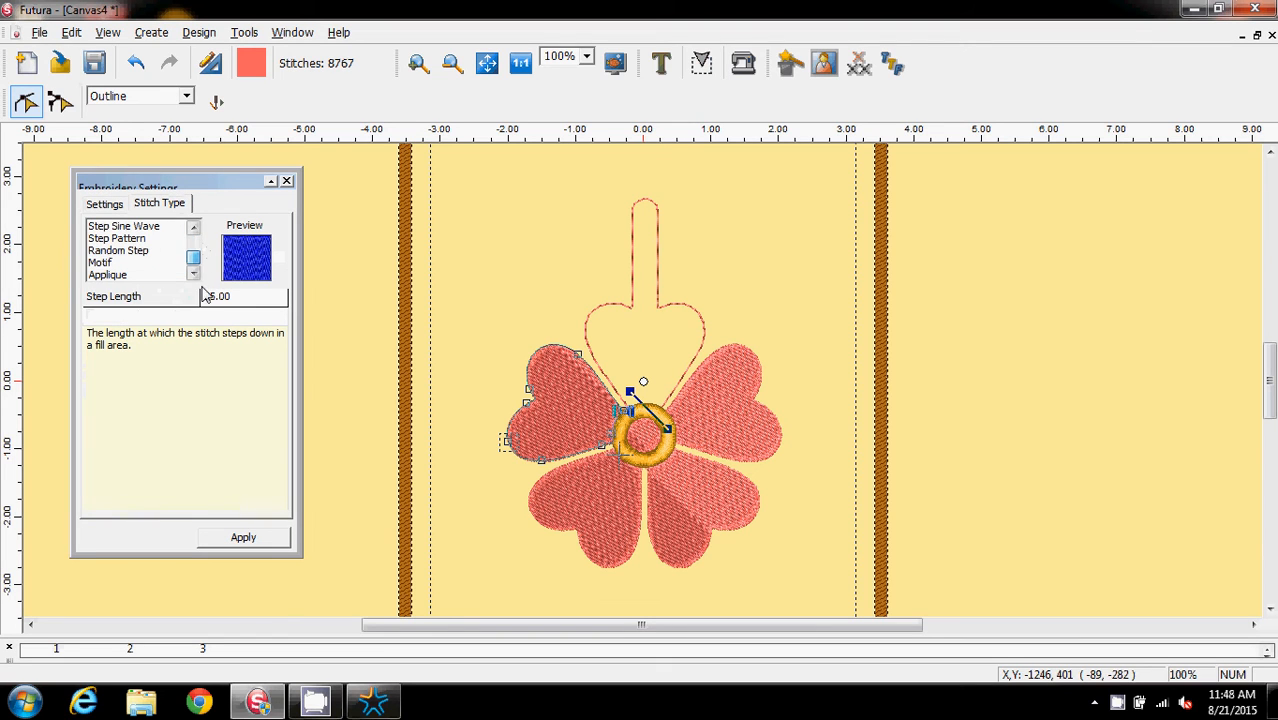
left_click(124, 275)
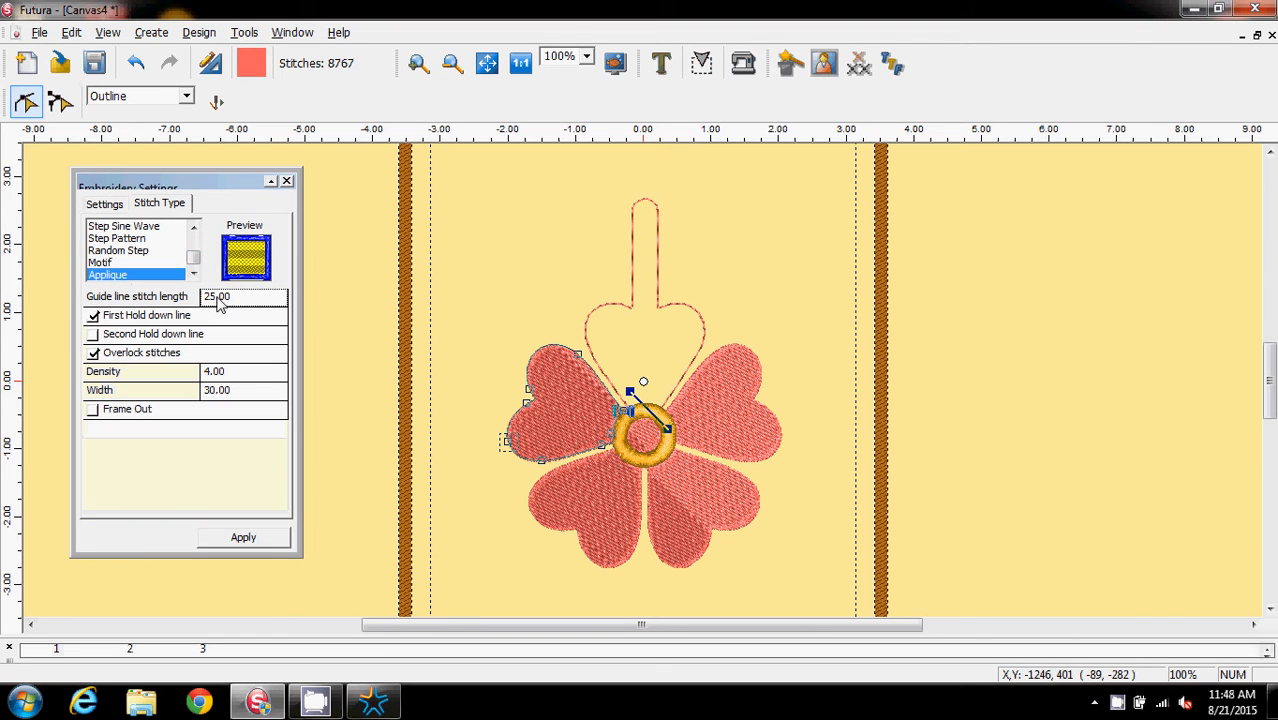
double_click(220, 300)
type("80")
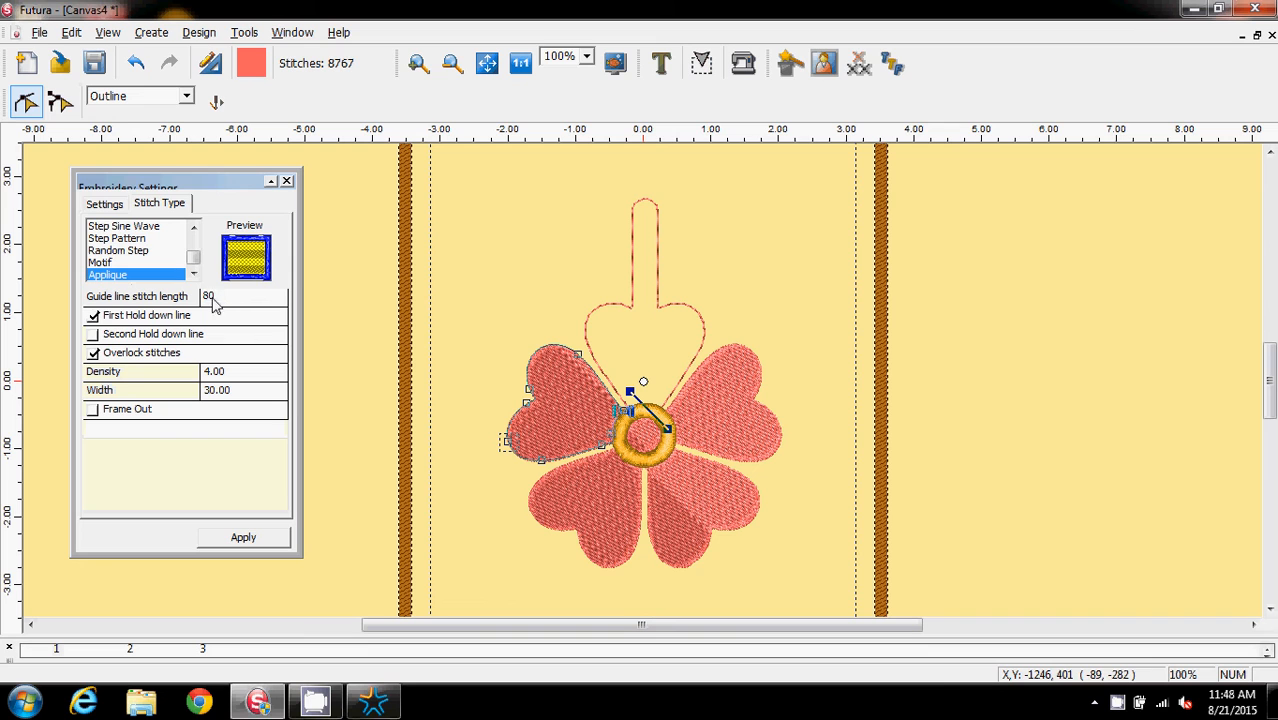
left_click(93, 315)
left_click(93, 353)
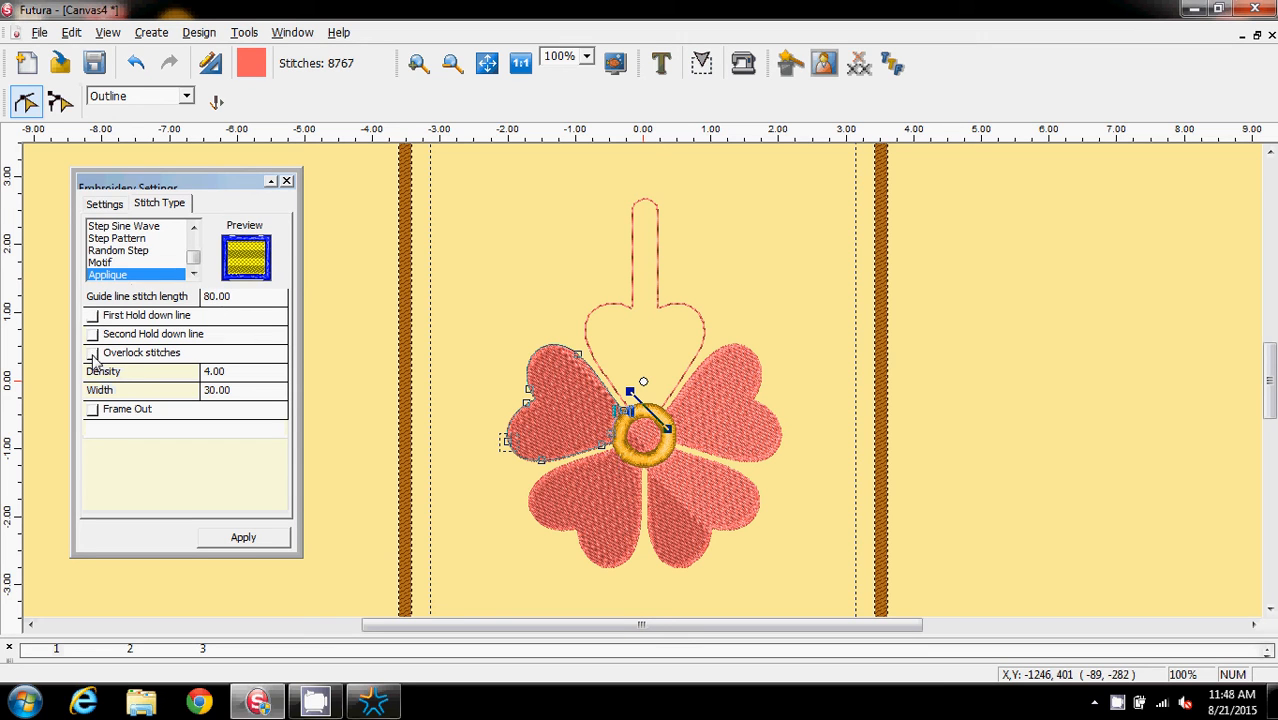
left_click(245, 538)
Select the upper-right petal and set it to Applique with guide line stitch length 80, without first hold-down line or overlock stitches
left_click(742, 442)
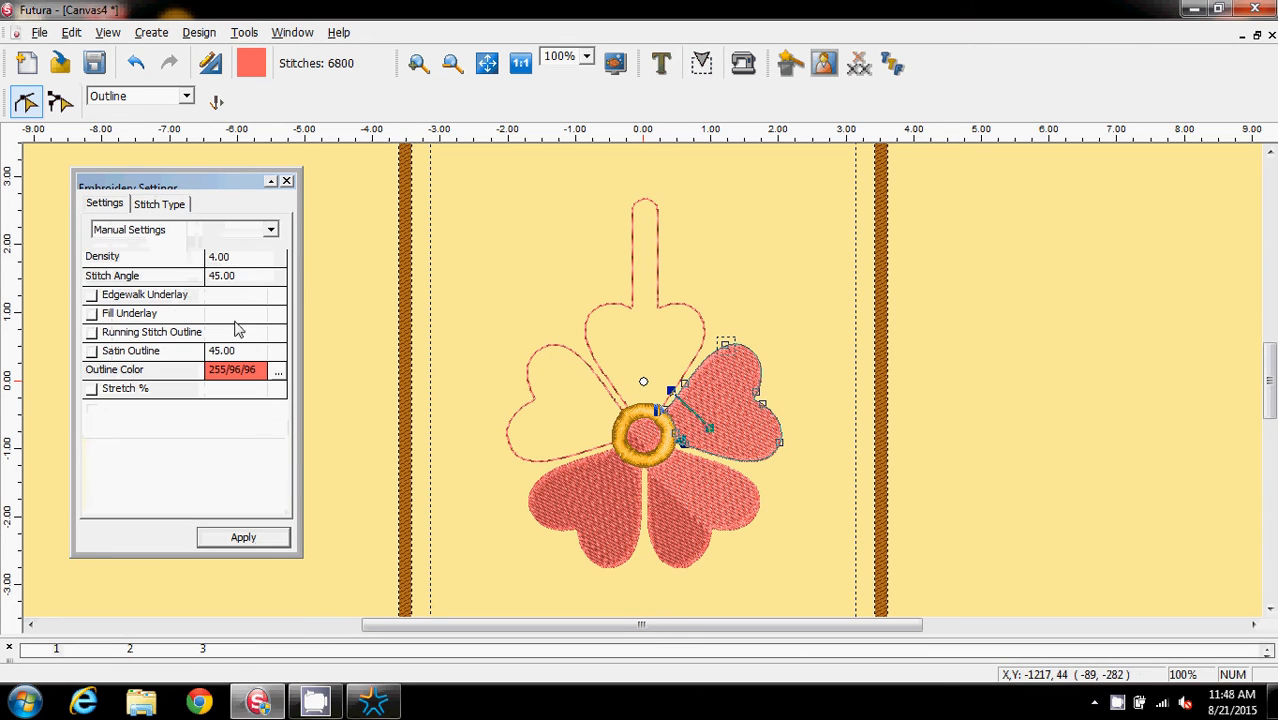
left_click(158, 201)
left_click_drag(193, 242, 196, 285)
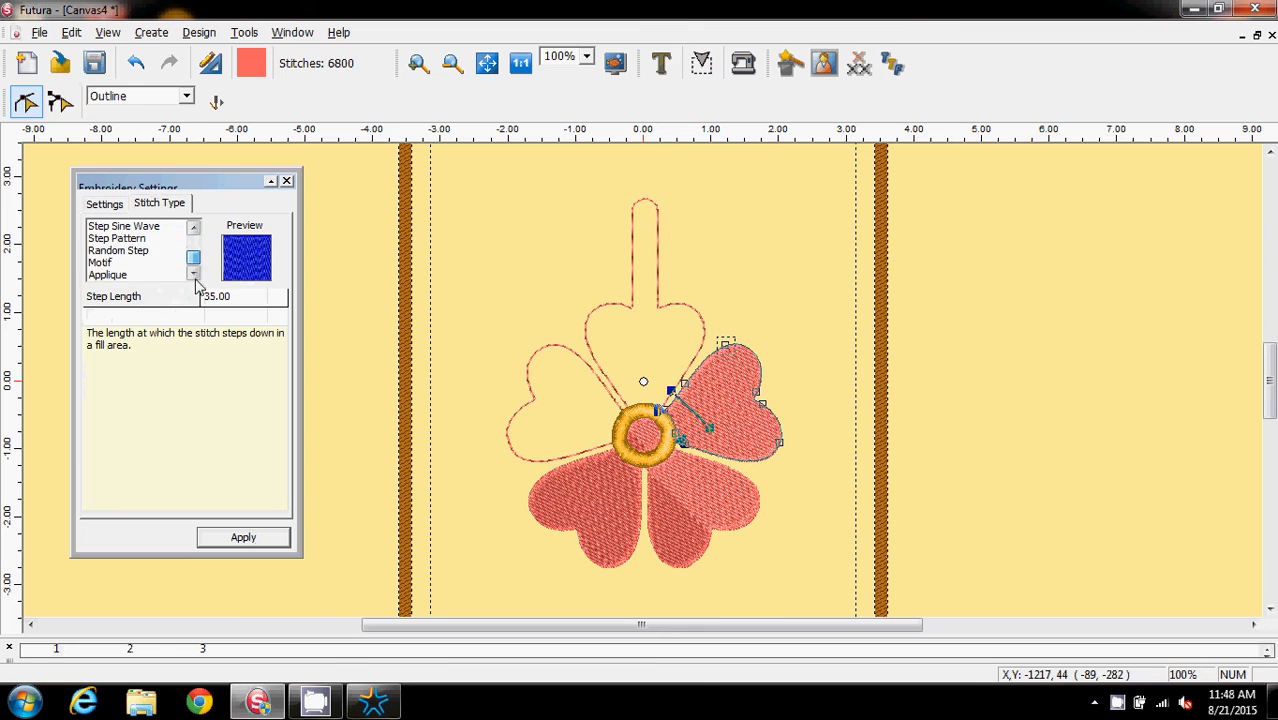
left_click(105, 274)
double_click(238, 299)
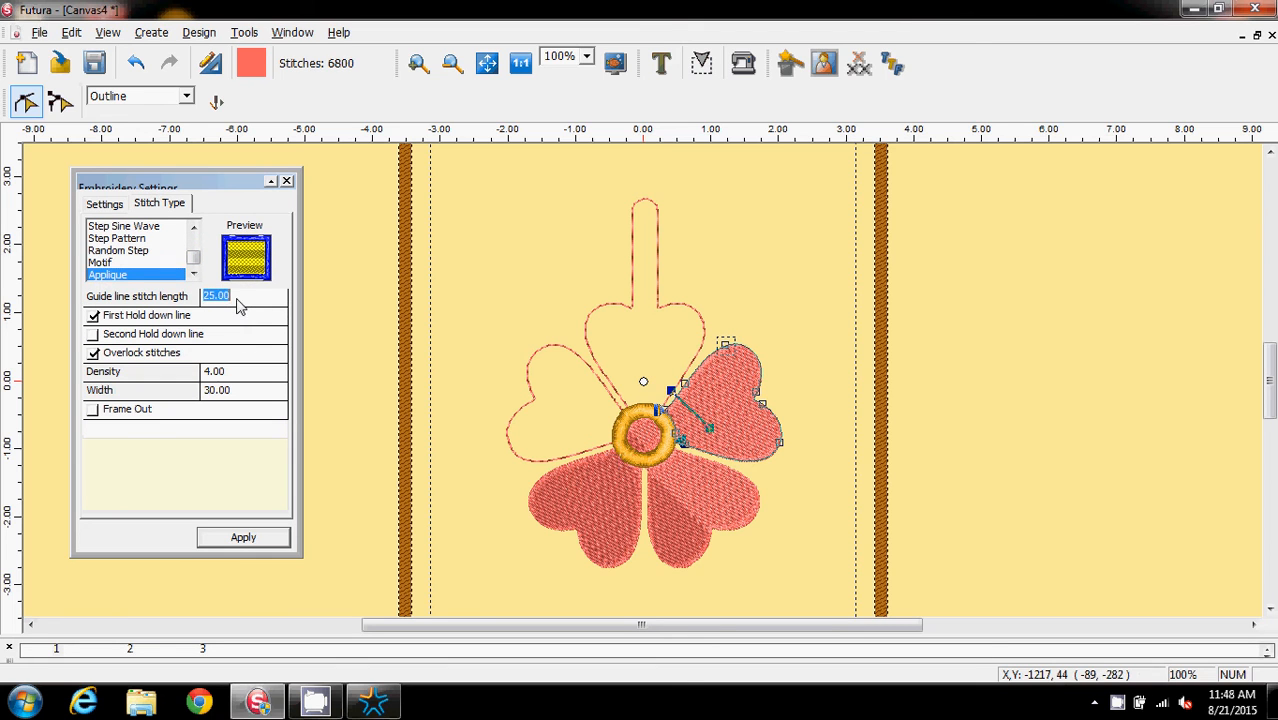
type("80")
left_click(93, 316)
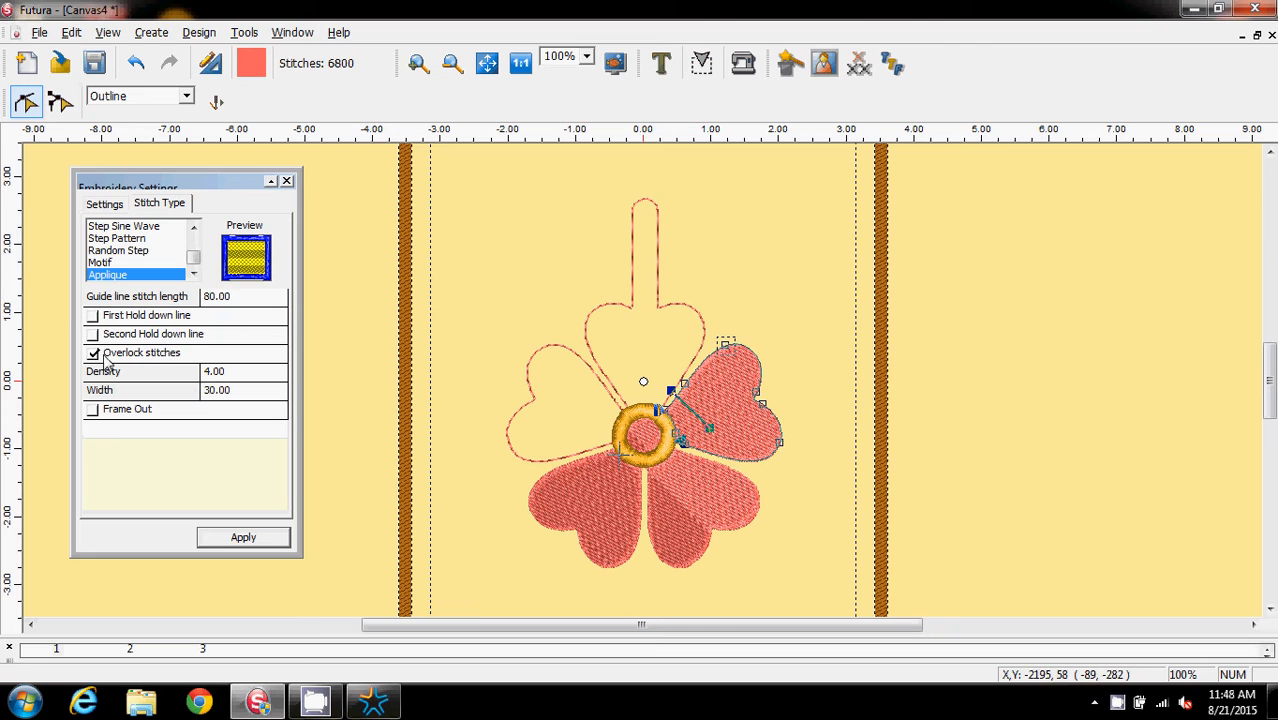
left_click(247, 538)
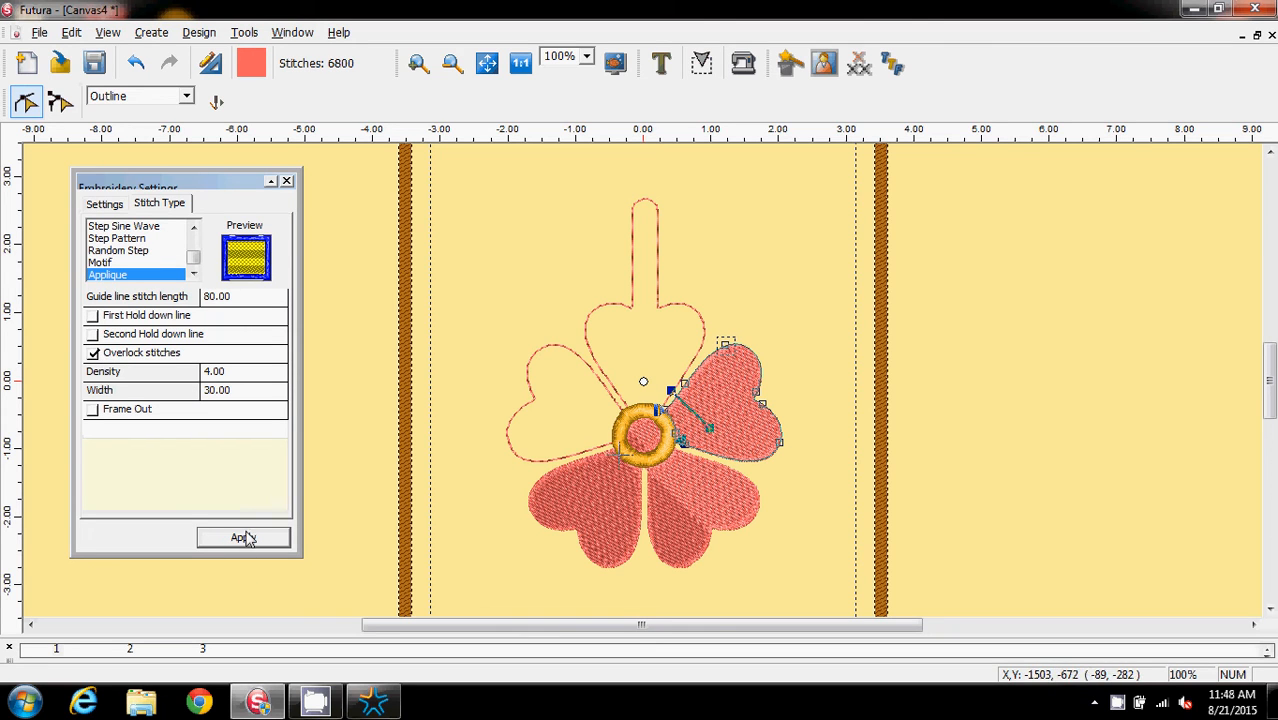
left_click(93, 353)
left_click(240, 538)
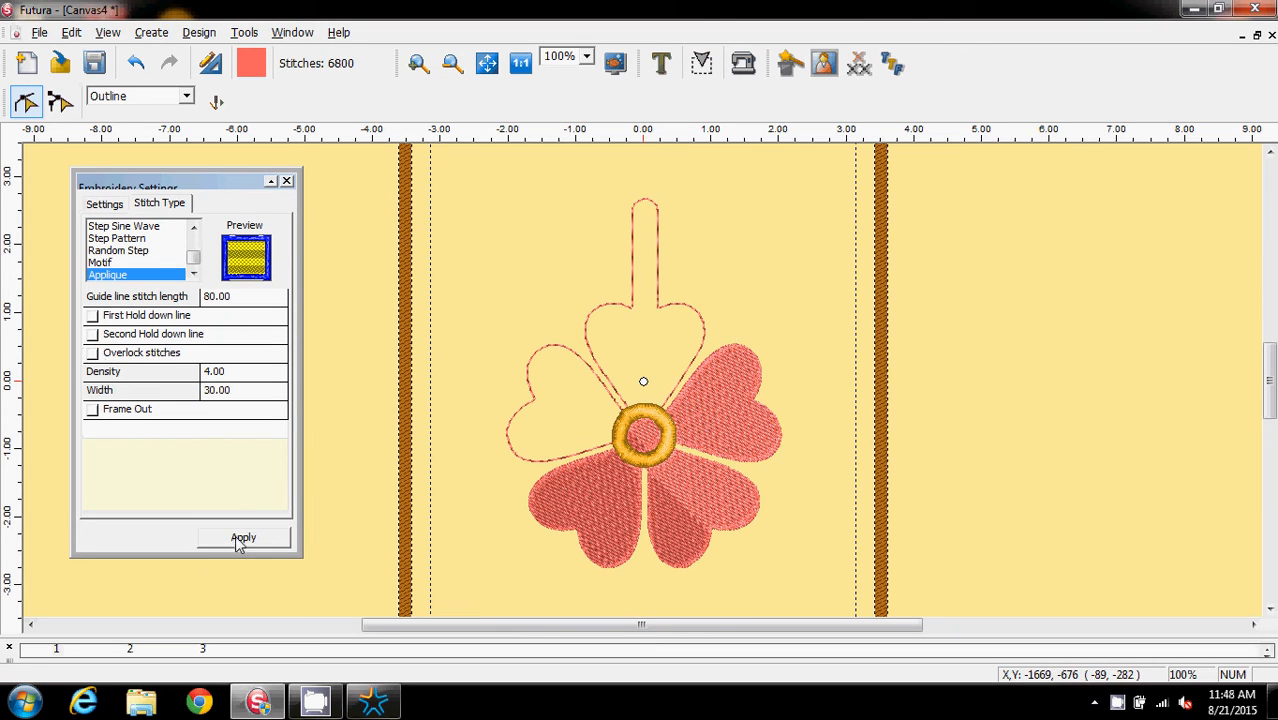
Select the two lower petals and set them to Applique with guide line stitch length 80, no hold-down line or overlock stitches
left_click(593, 512)
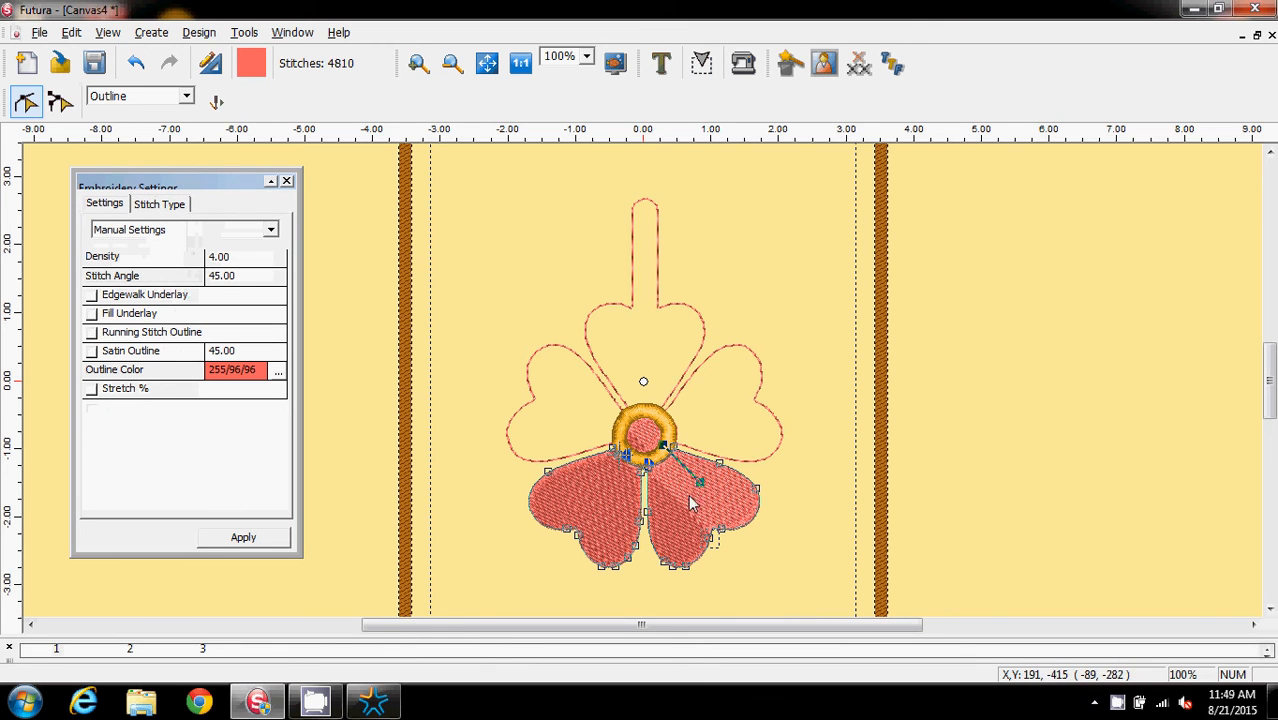
left_click(166, 204)
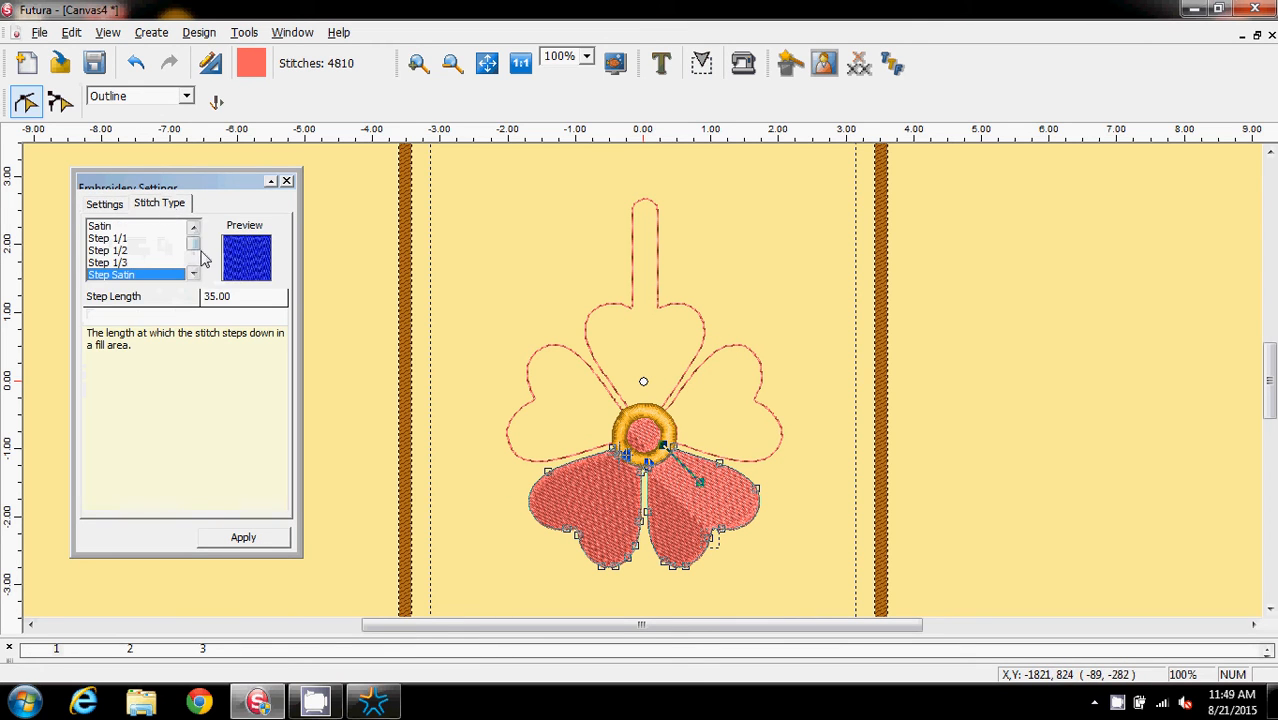
left_click_drag(193, 248, 195, 262)
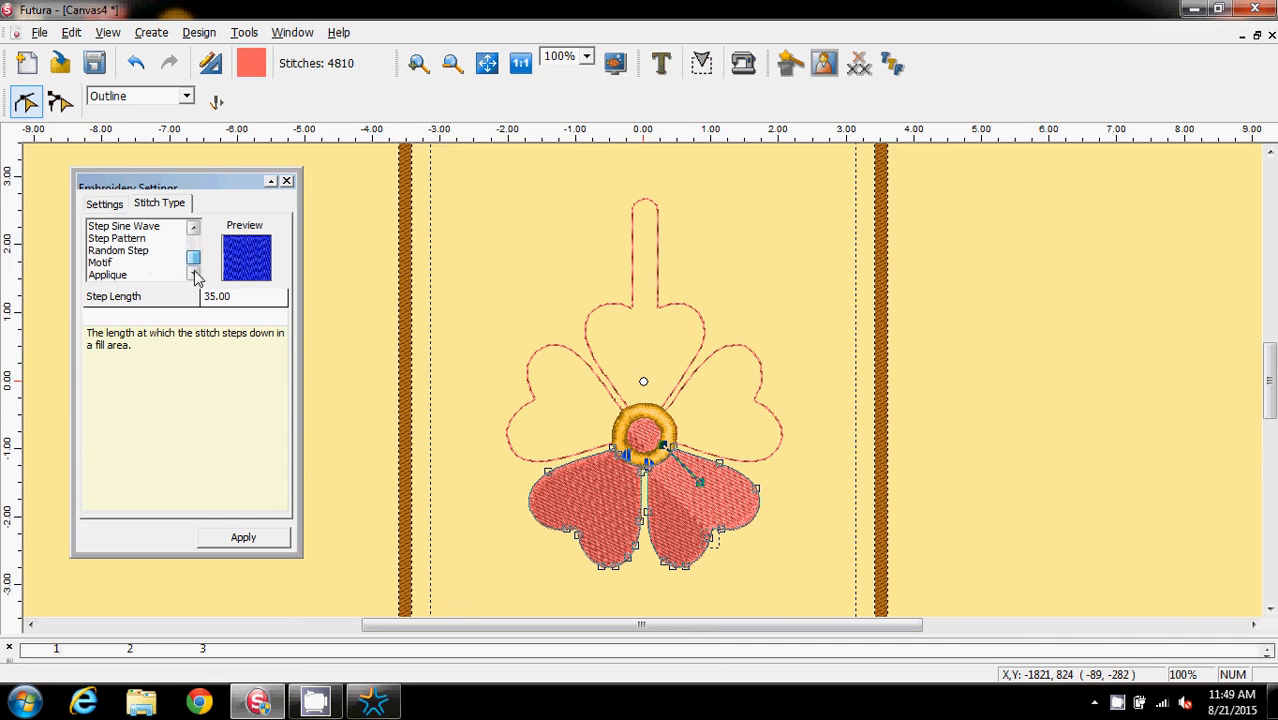
left_click(112, 275)
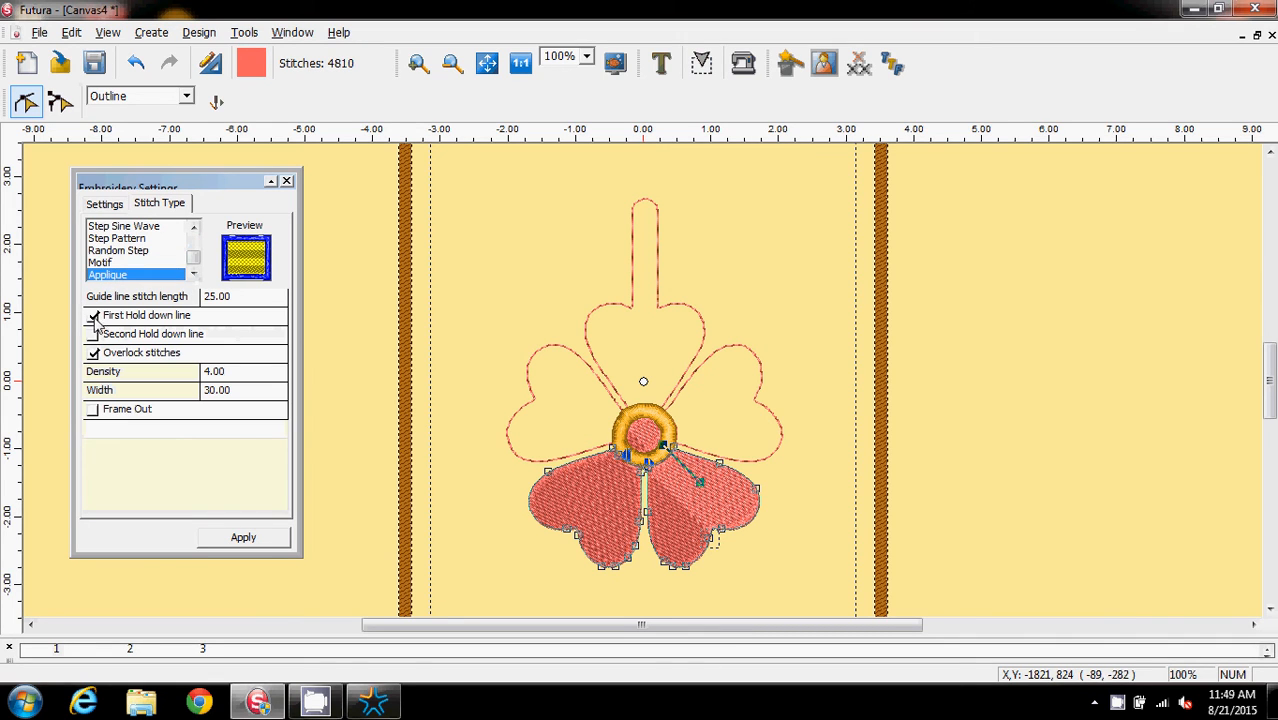
left_click(93, 315)
left_click(93, 353)
left_click(247, 300)
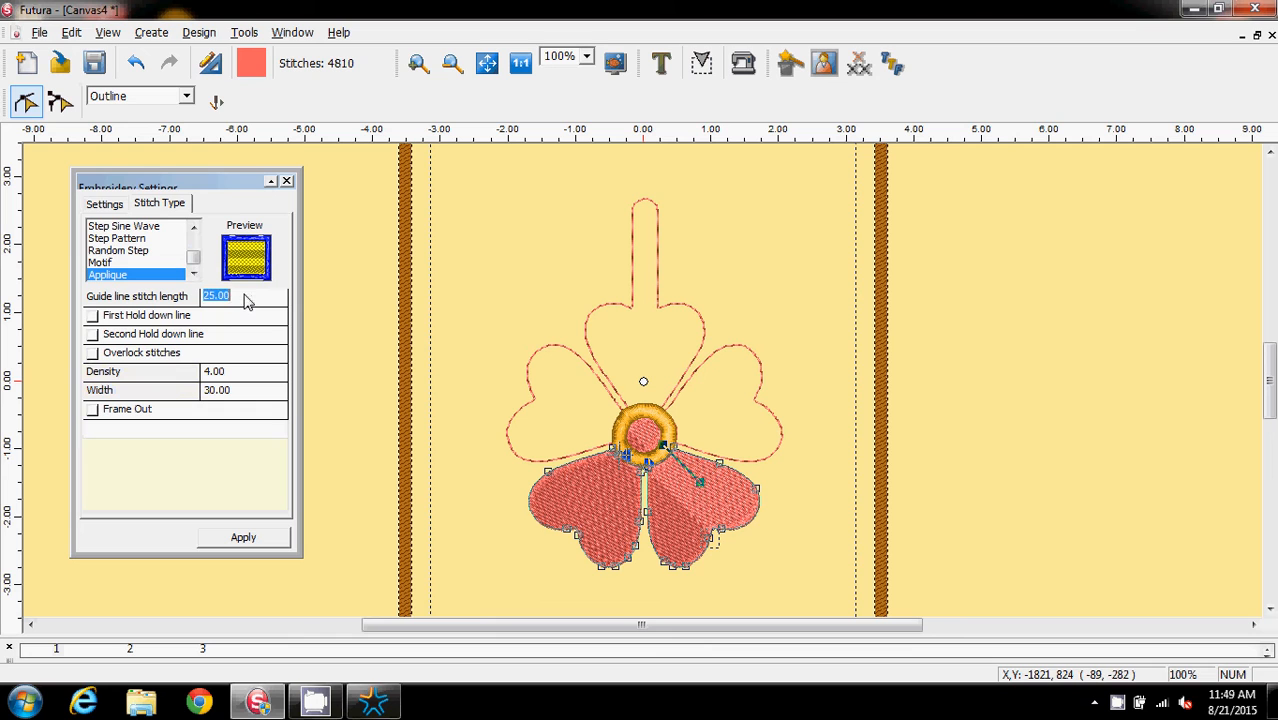
type("80")
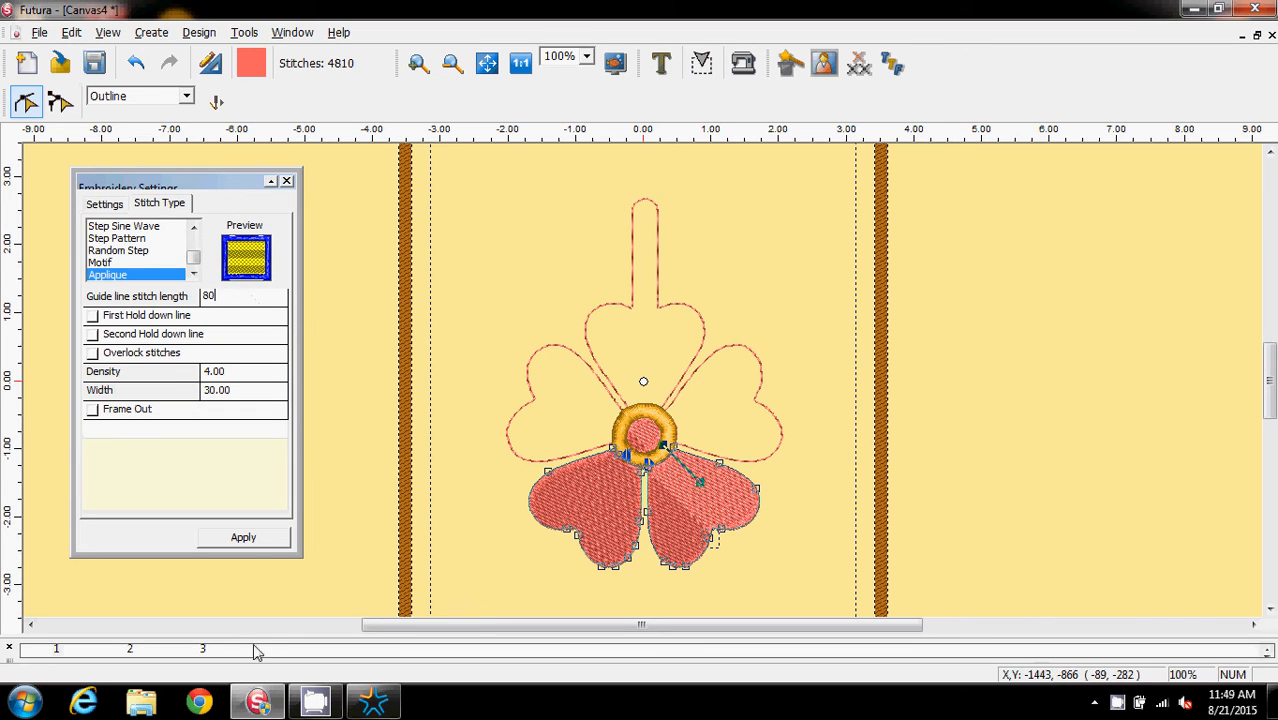
left_click(252, 540)
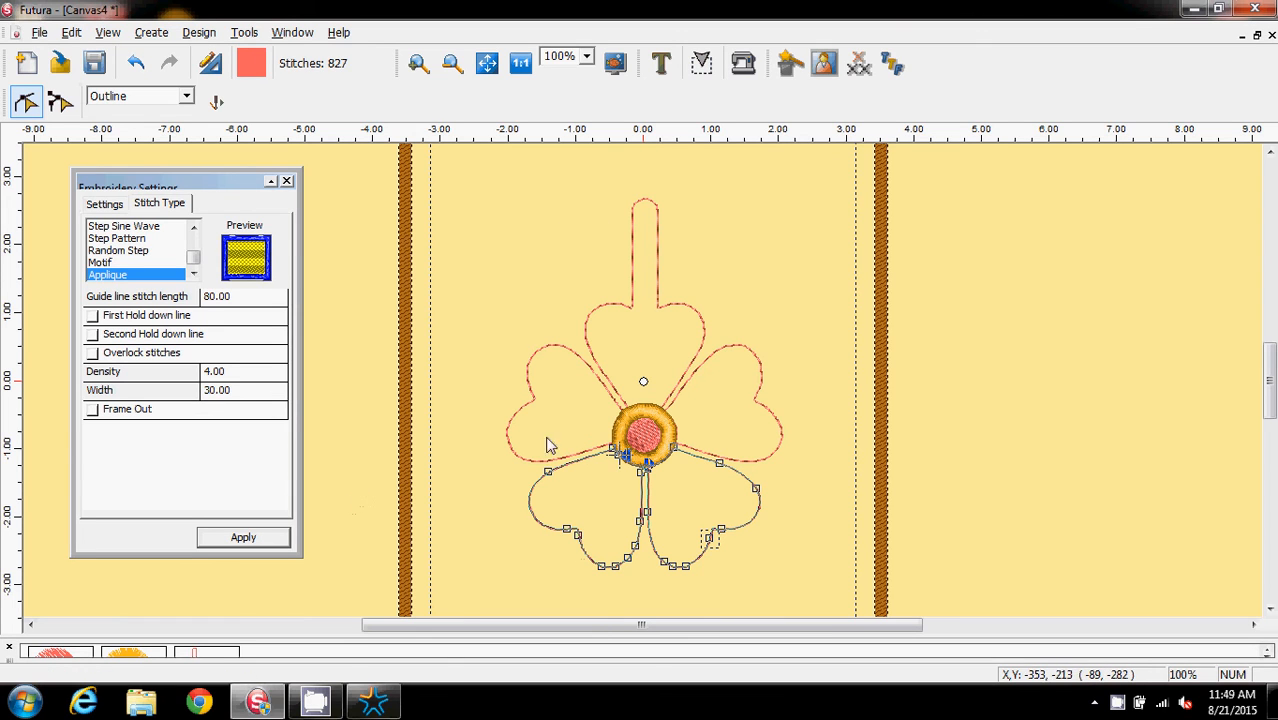
Select the flower's centre disc and set it to Applique with guide line stitch length 80, unchecking the first hold-down line and overlock stitches
left_click(650, 438)
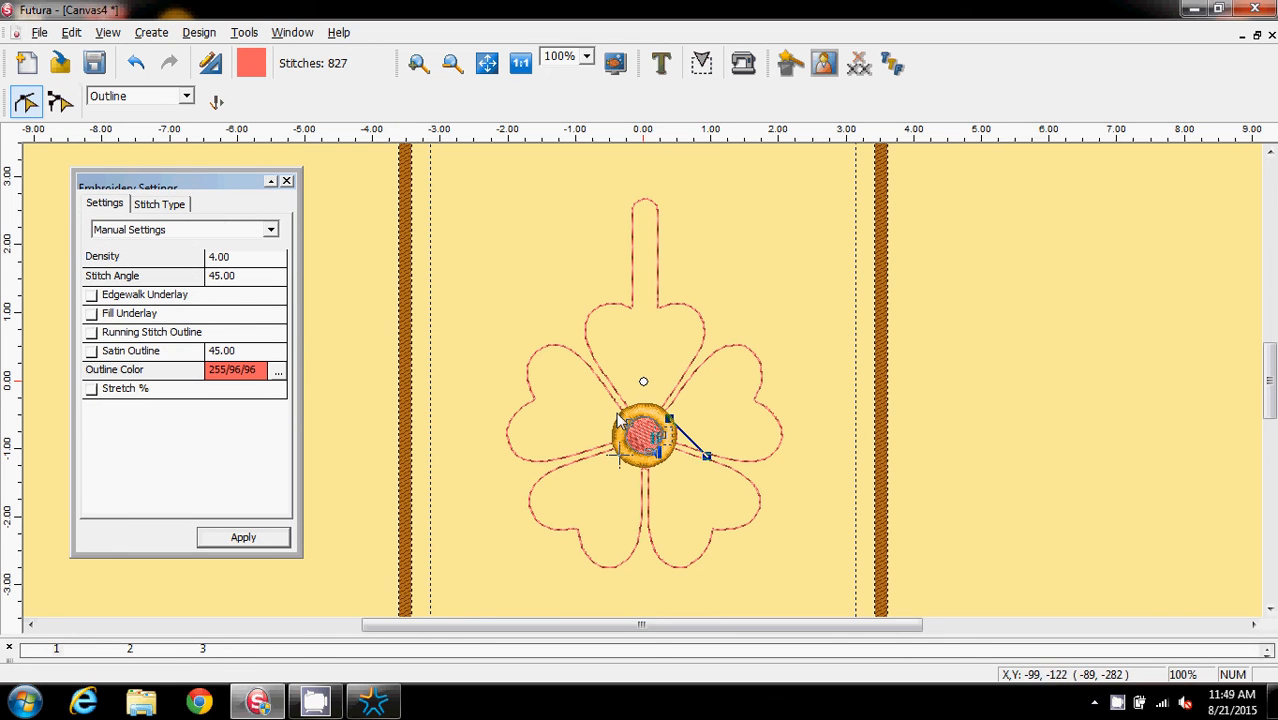
left_click(175, 203)
left_click_drag(195, 245, 195, 262)
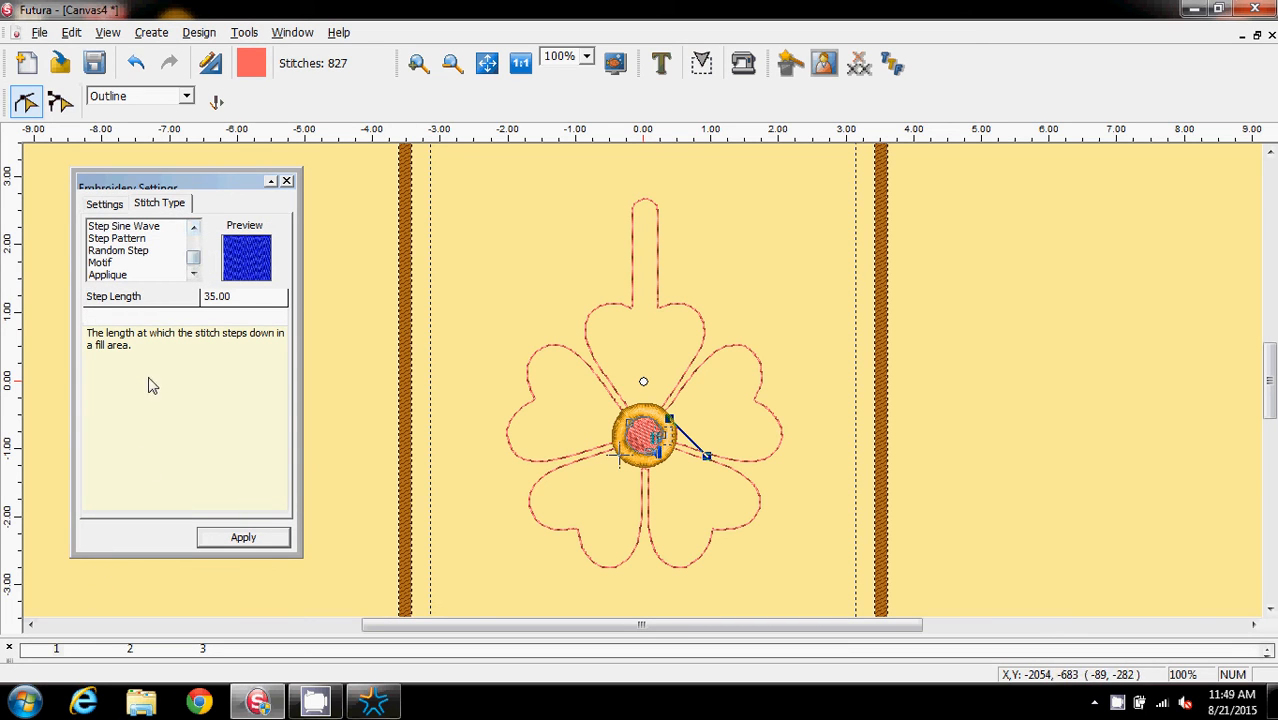
left_click(107, 274)
left_click(228, 297)
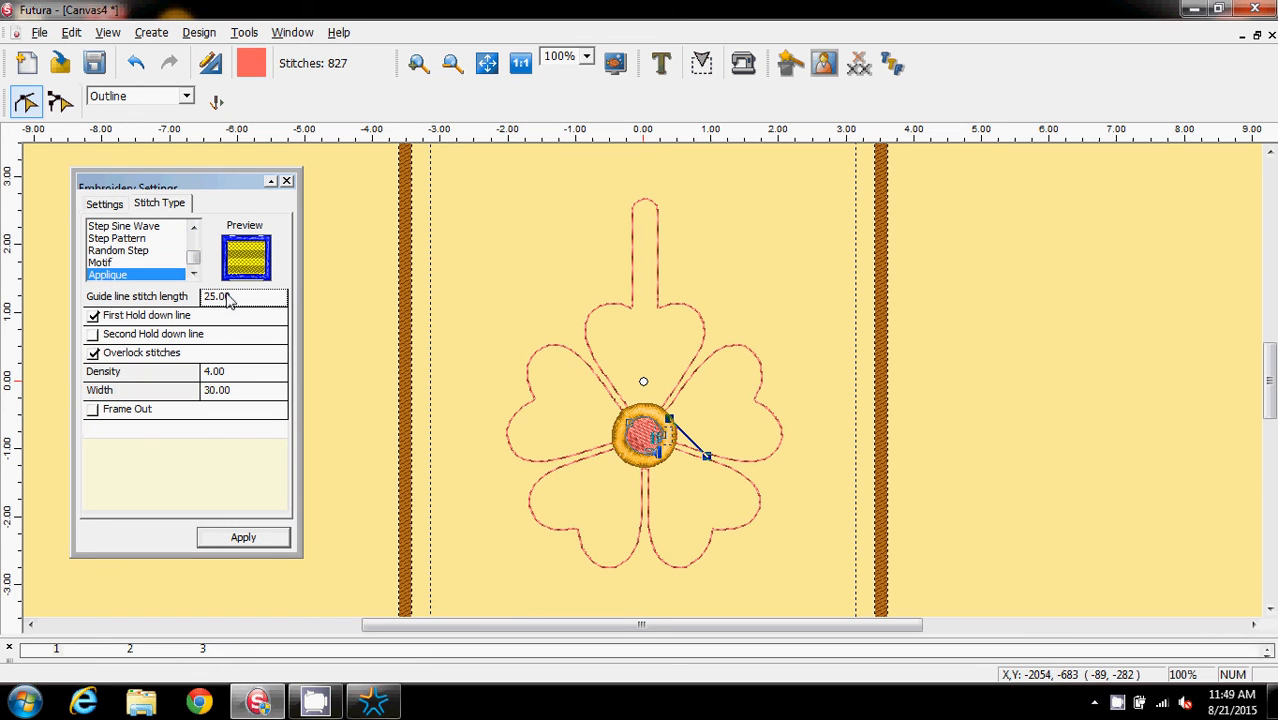
type("80")
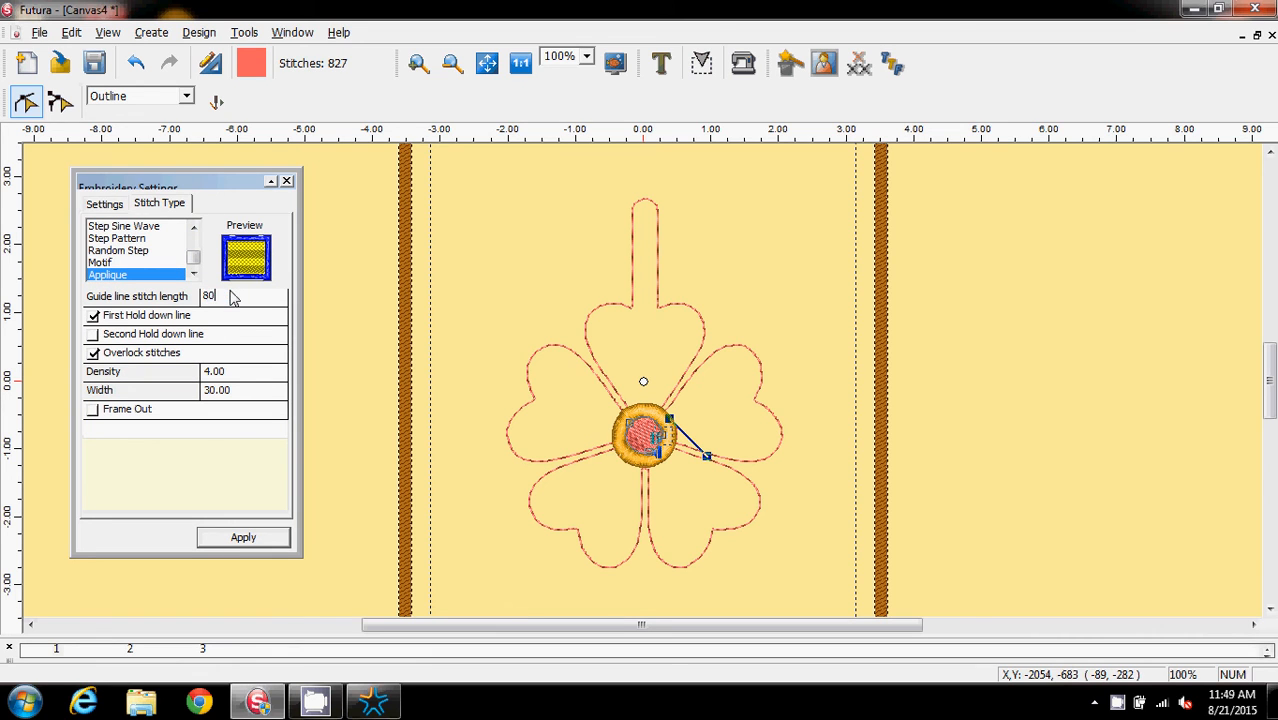
left_click(94, 316)
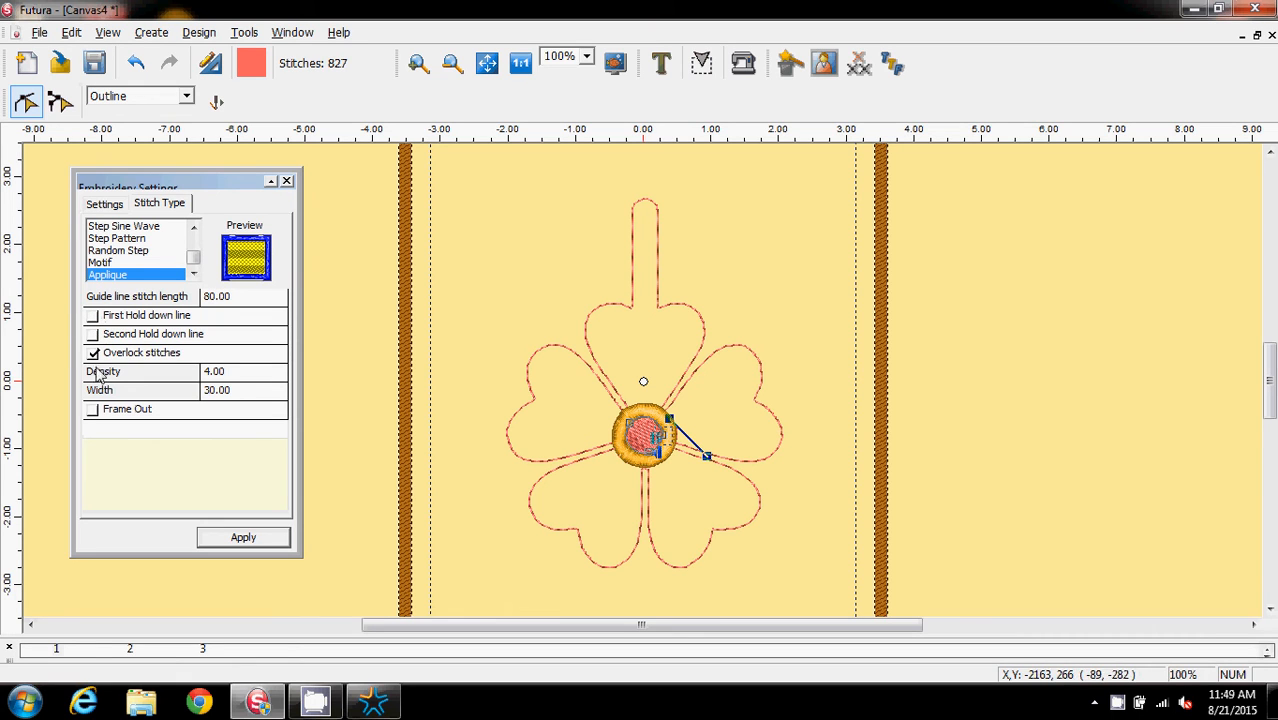
left_click(93, 355)
left_click(254, 539)
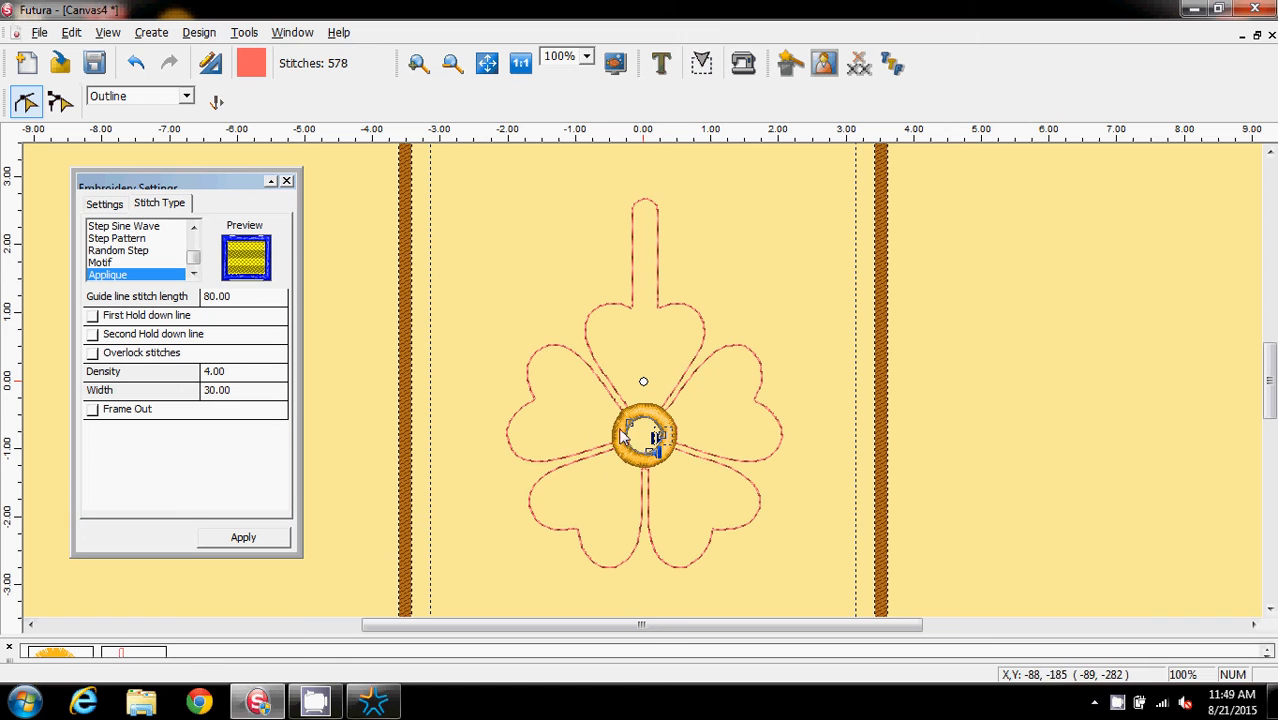
Zoom the view to 300% and scroll to inspect the stitched ring at the flower centre
left_click(587, 56)
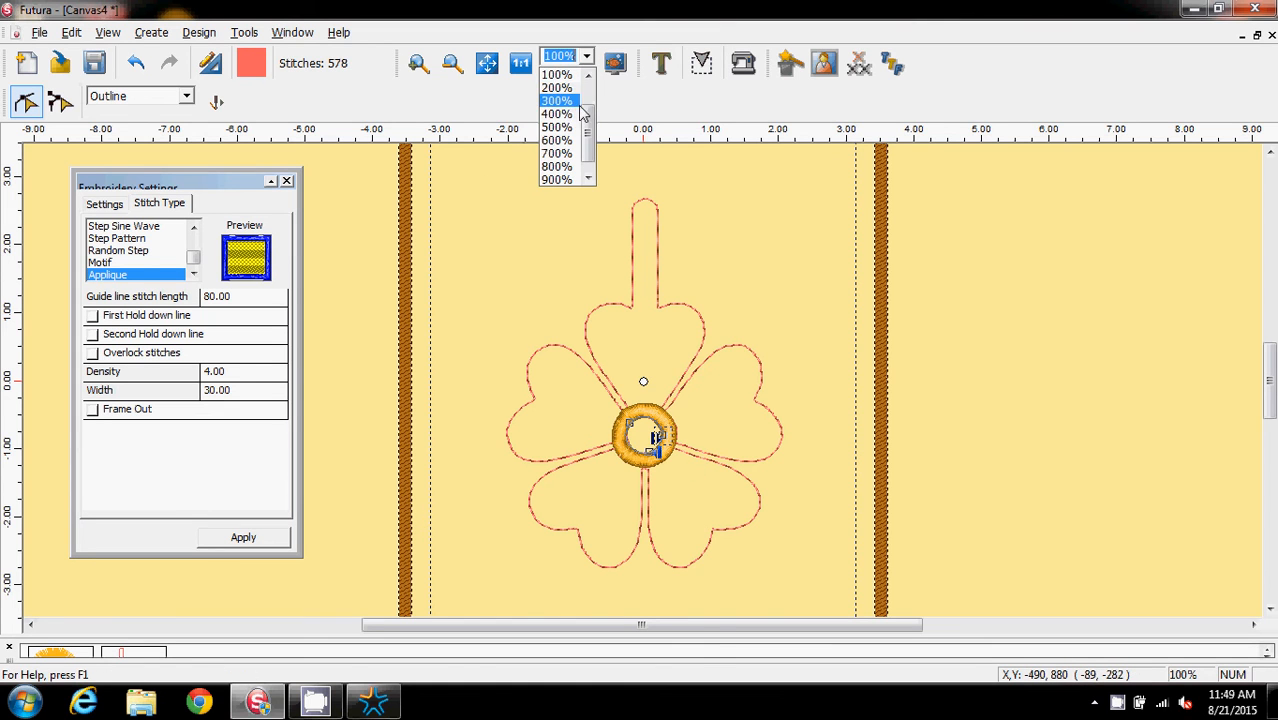
left_click(573, 103)
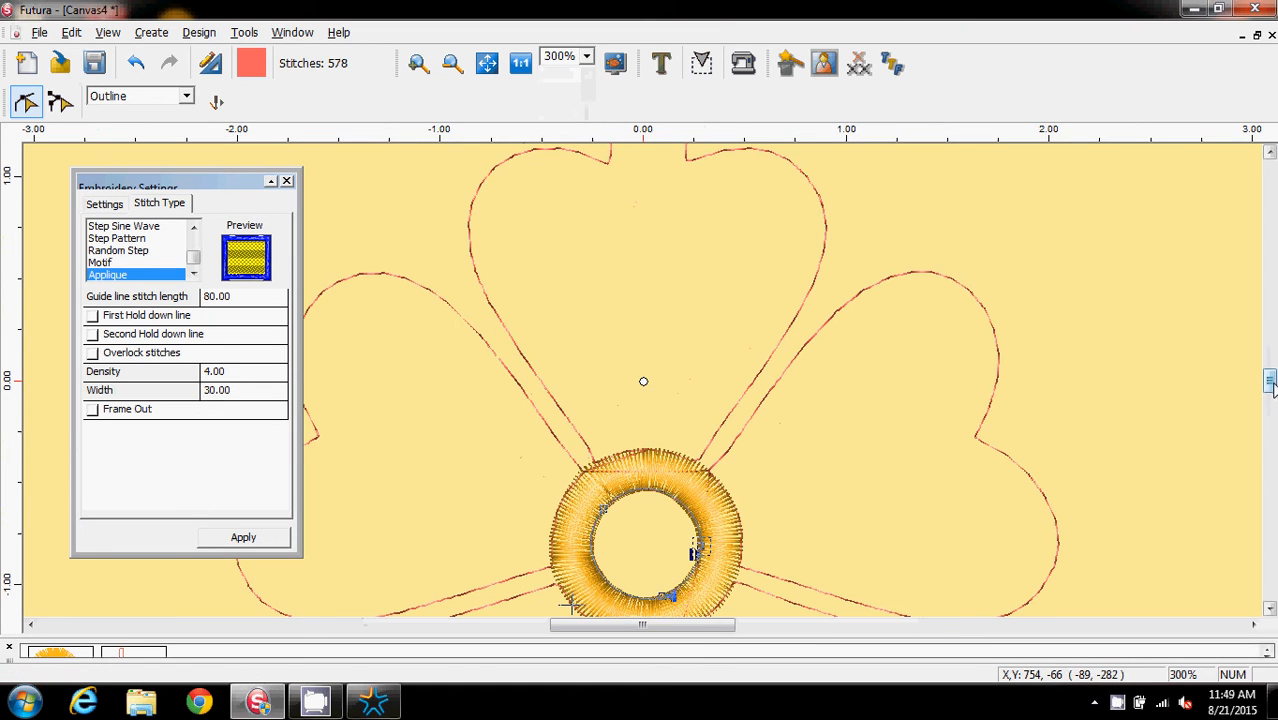
left_click_drag(1272, 378, 1270, 392)
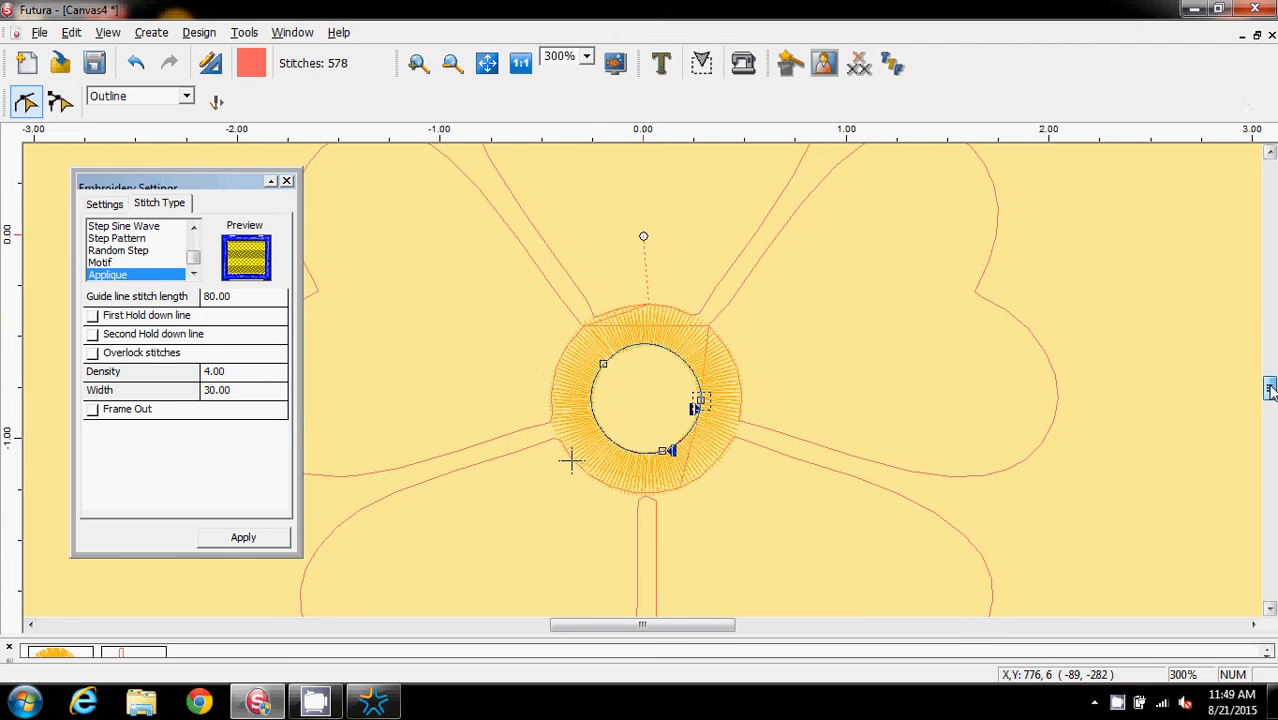
Select the stitched ring at the flower centre and change its stitch type to Step 1/1 with step length 35
left_click(724, 402)
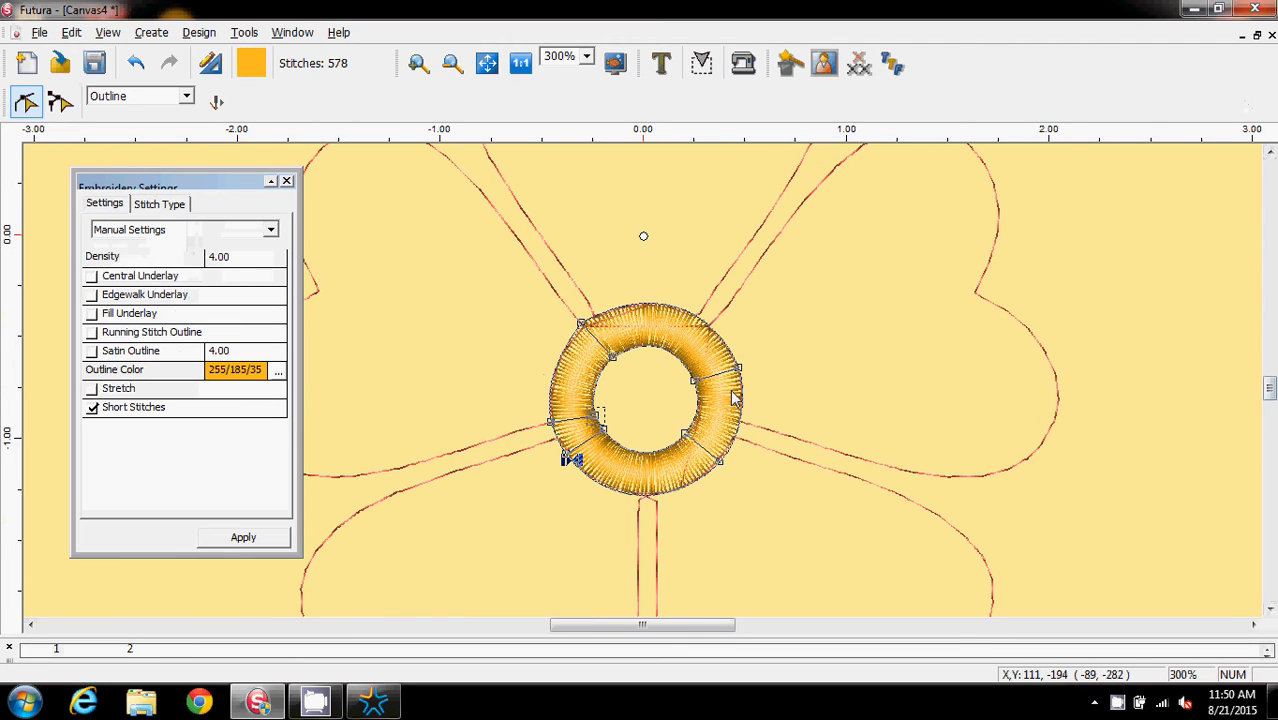
left_click(159, 204)
scroll(196, 262, "down", 1)
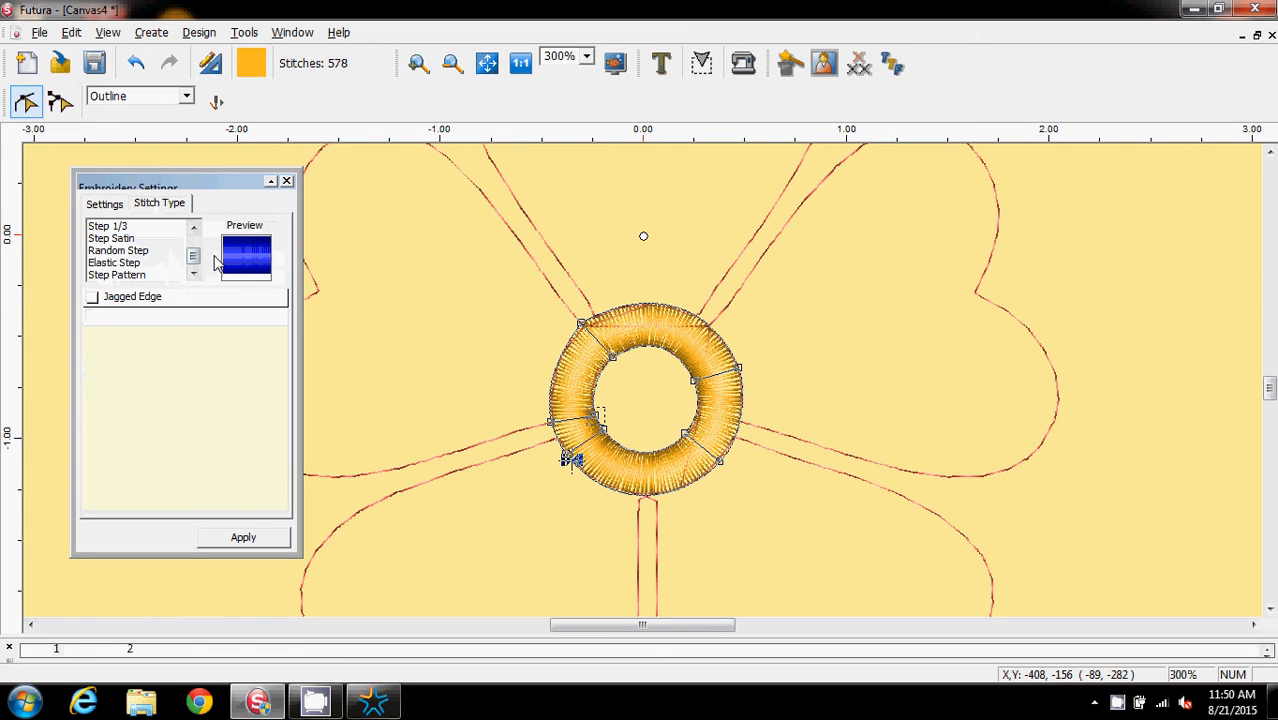
left_click_drag(197, 260, 251, 120)
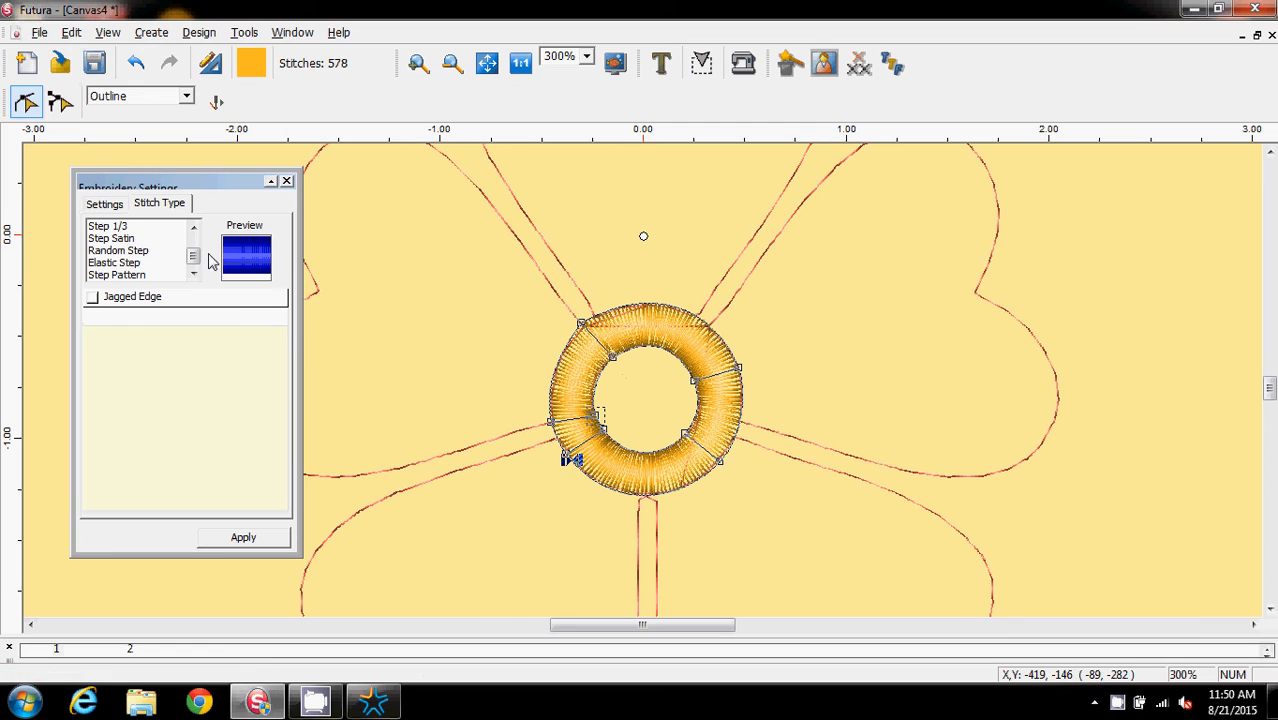
scroll(198, 250, "up", 1)
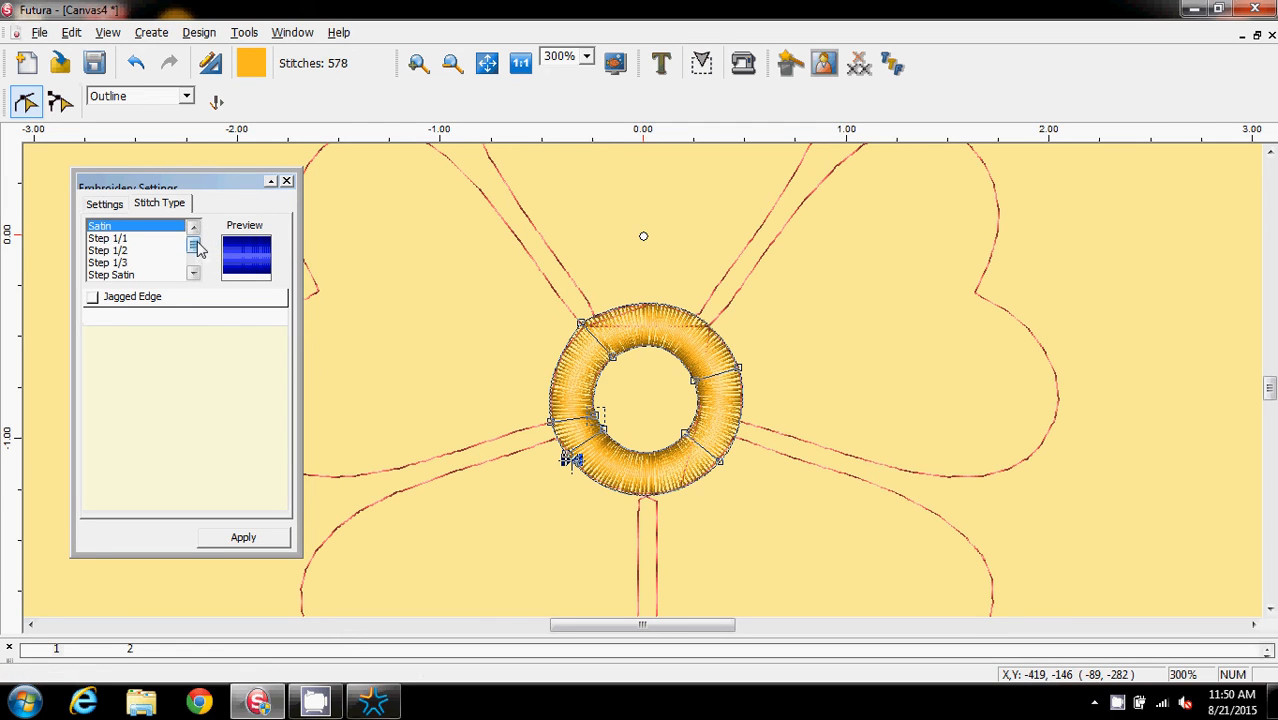
left_click(116, 240)
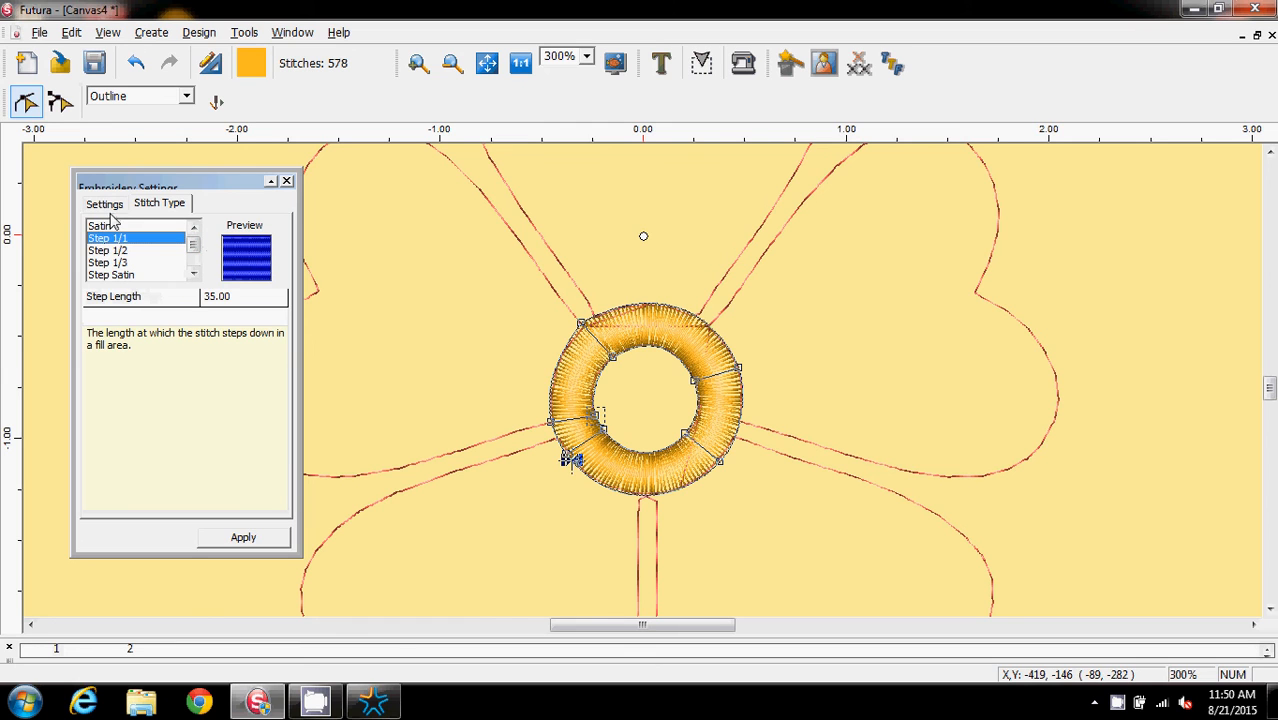
left_click(243, 538)
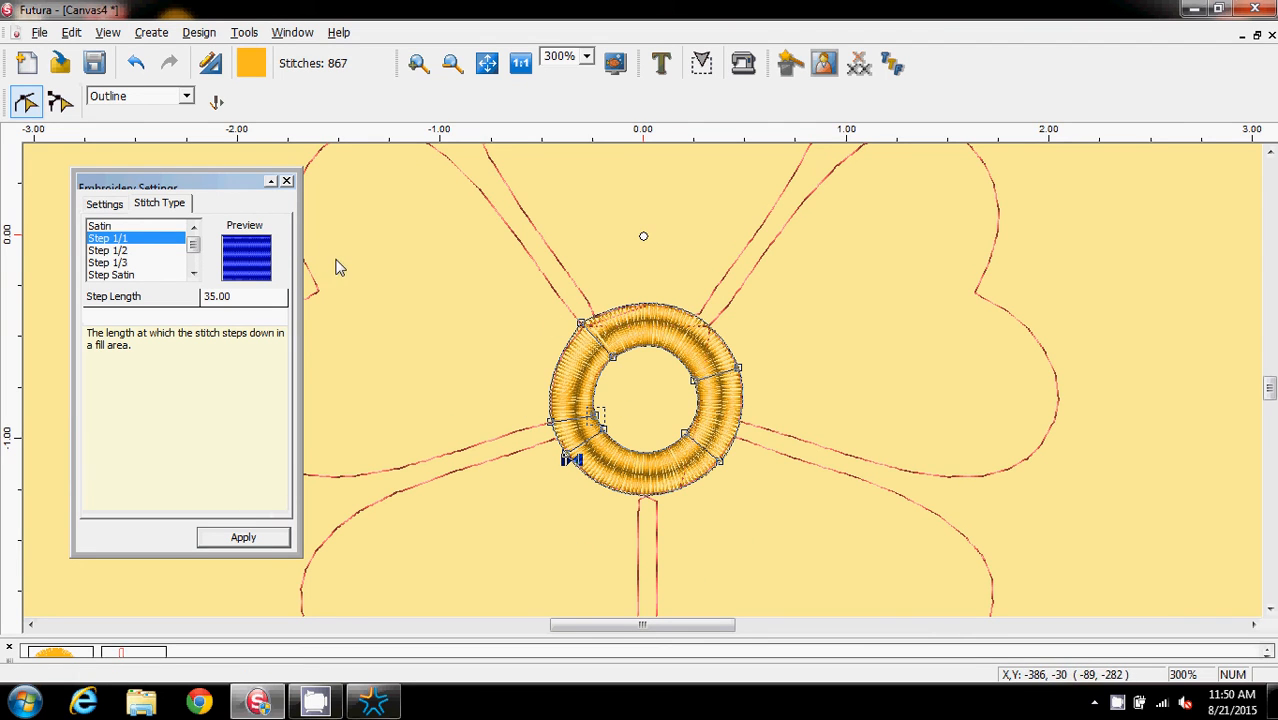
left_click(286, 184)
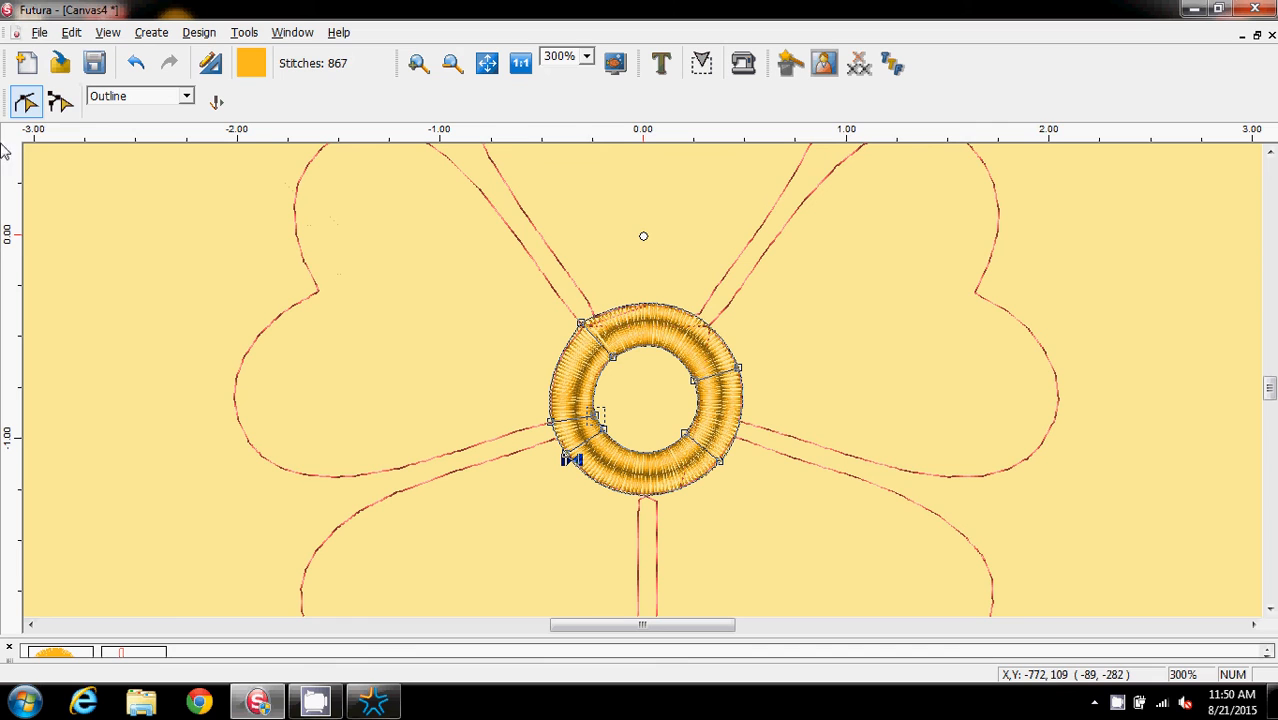
Zoom out to 100% and add the letter "L" in Block Large font at height 0.60, then stitch it
left_click(25, 105)
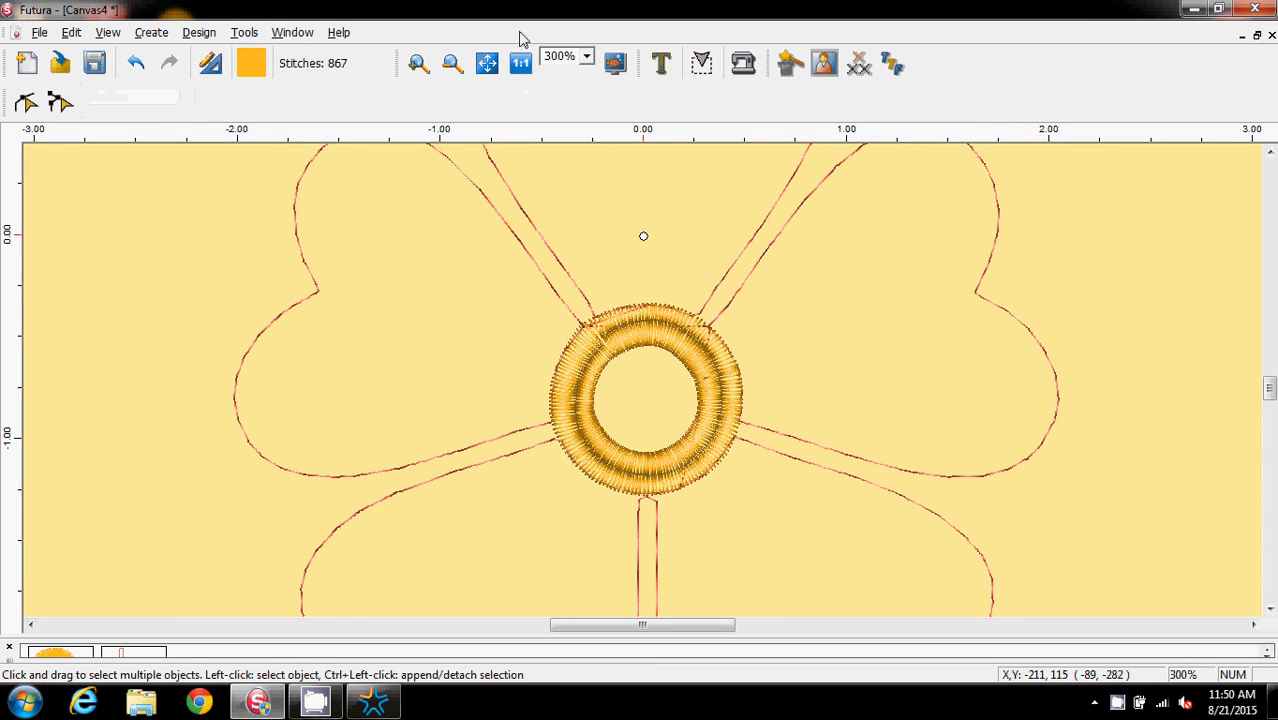
left_click(587, 57)
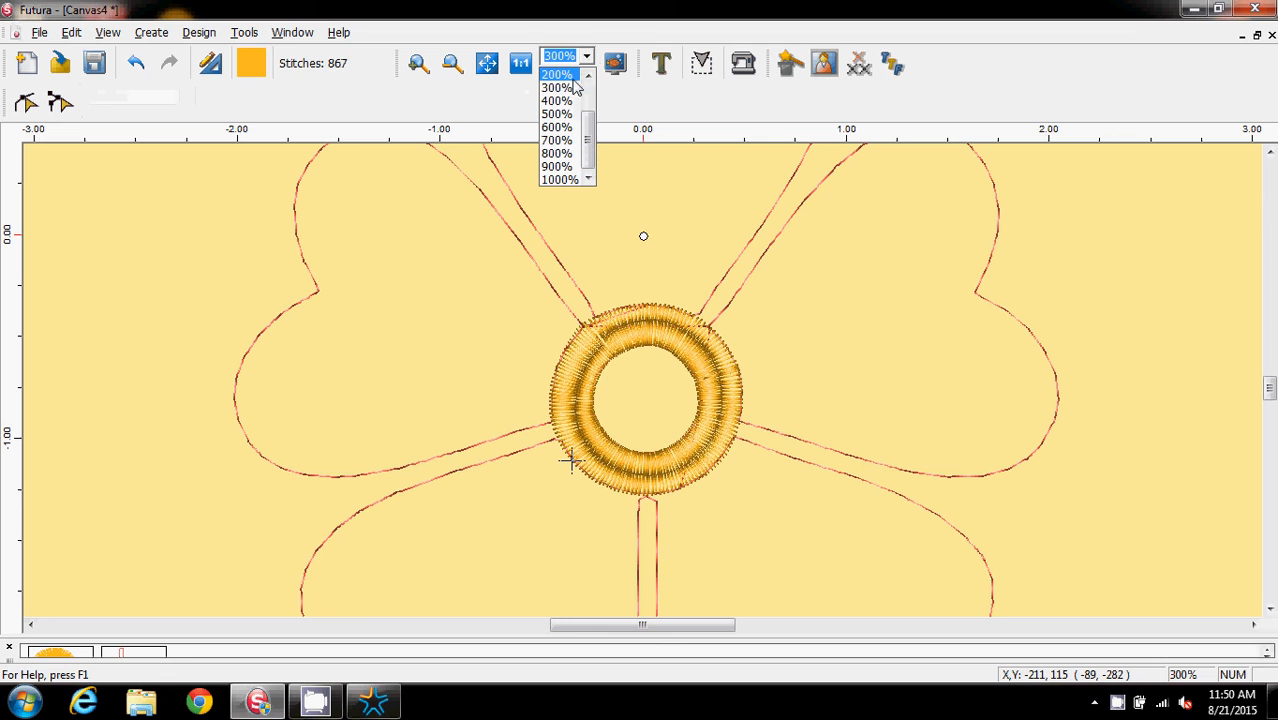
scroll(583, 82, "up", 1)
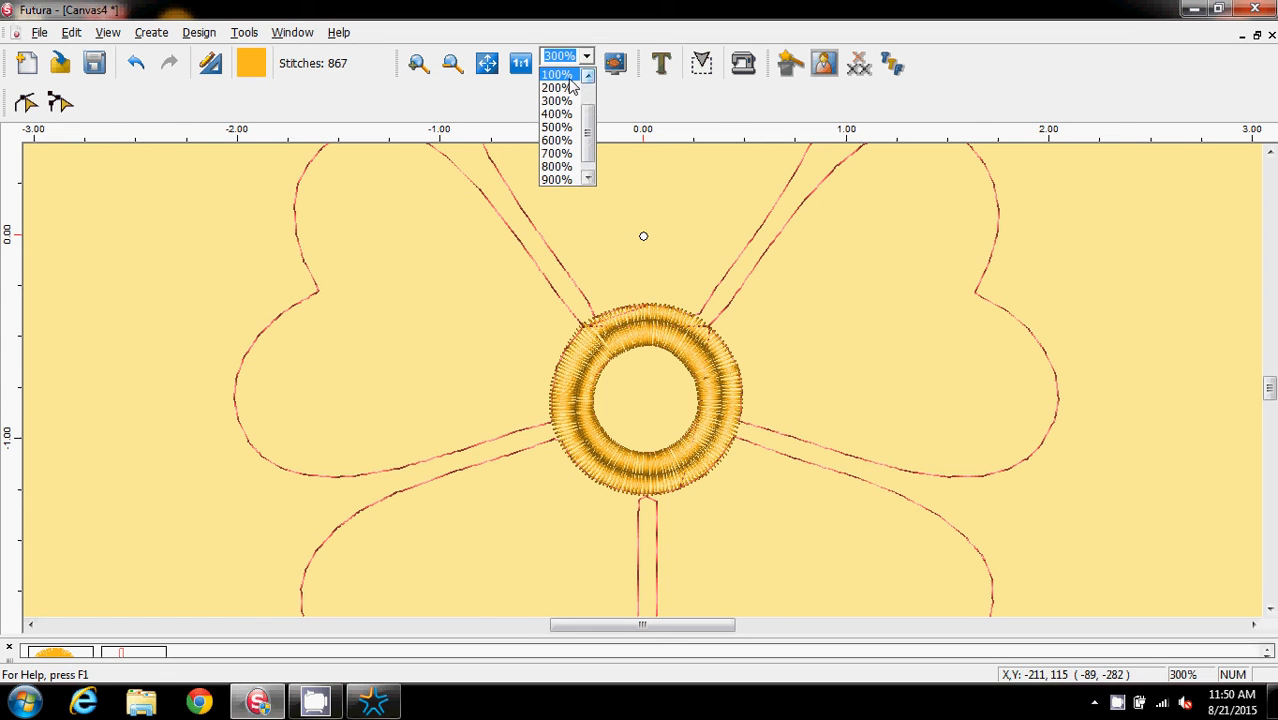
left_click(568, 76)
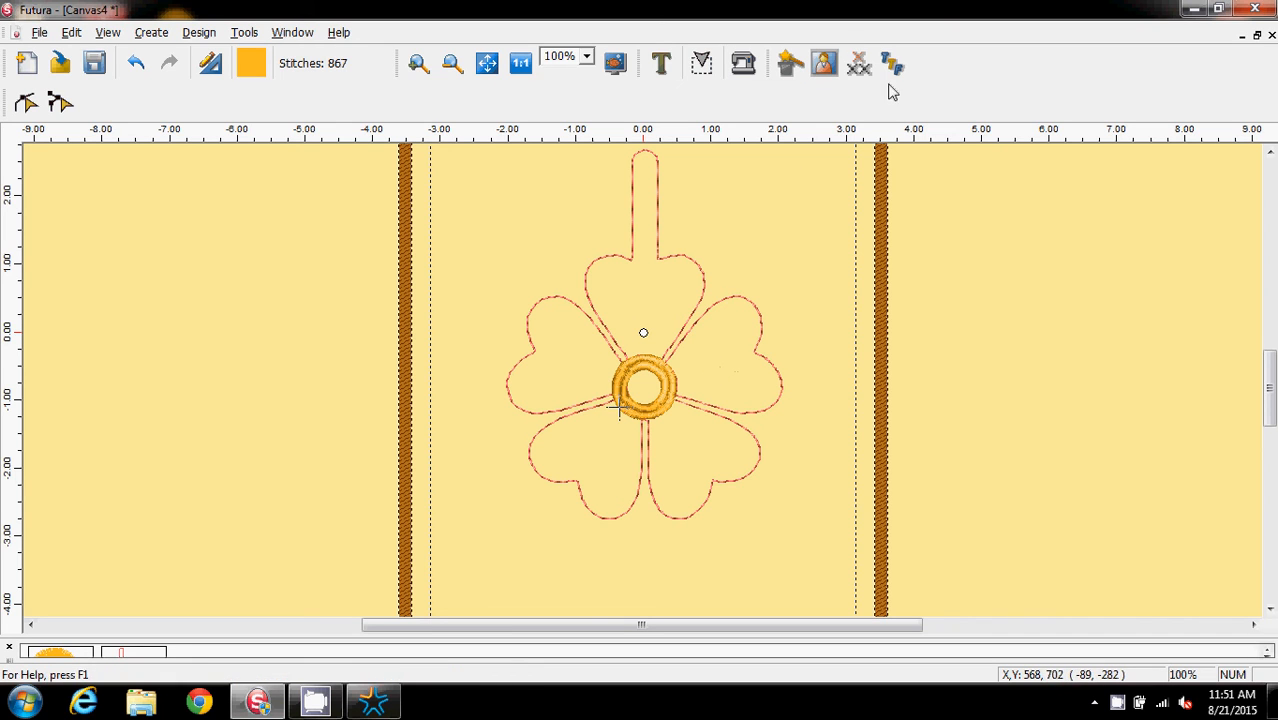
left_click(660, 65)
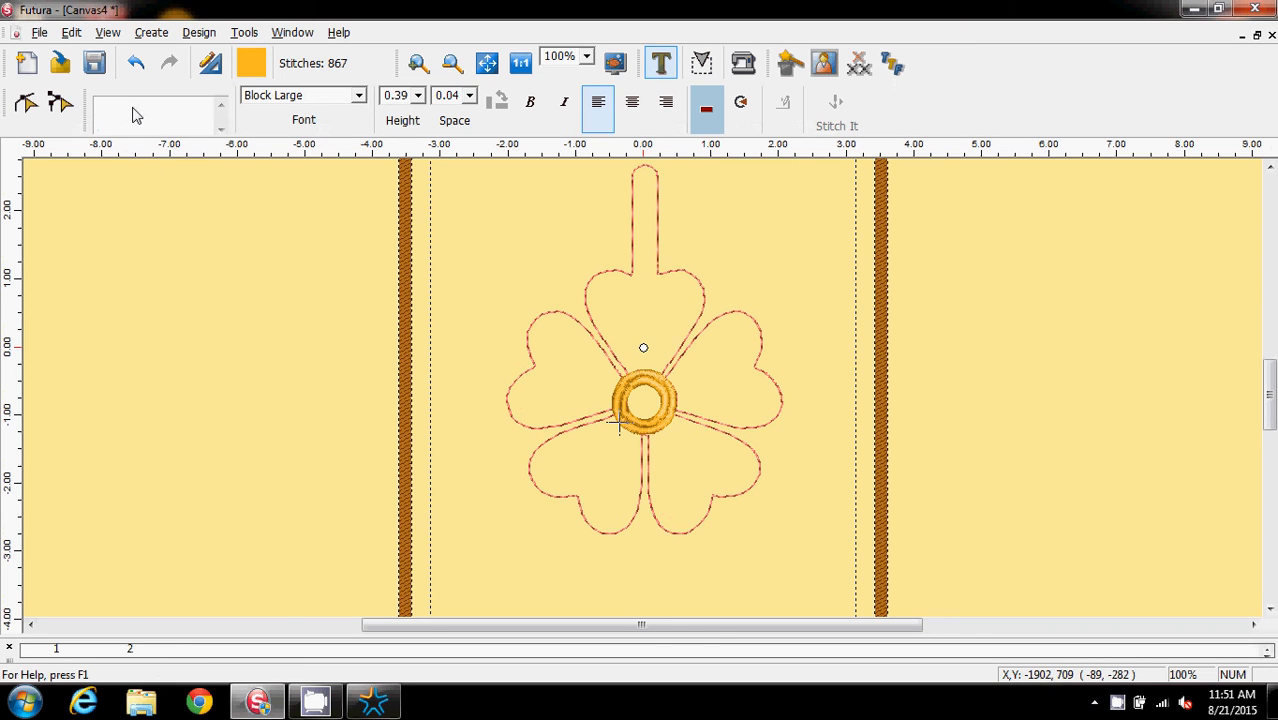
type("L")
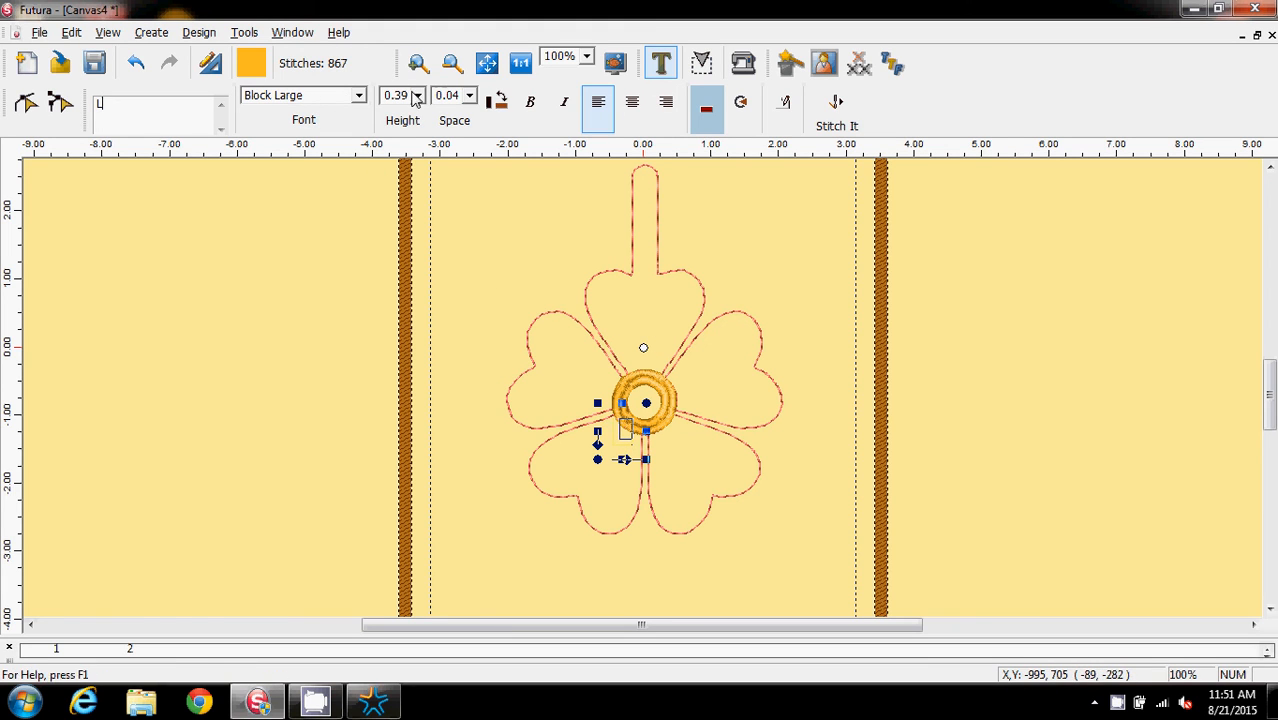
left_click(417, 95)
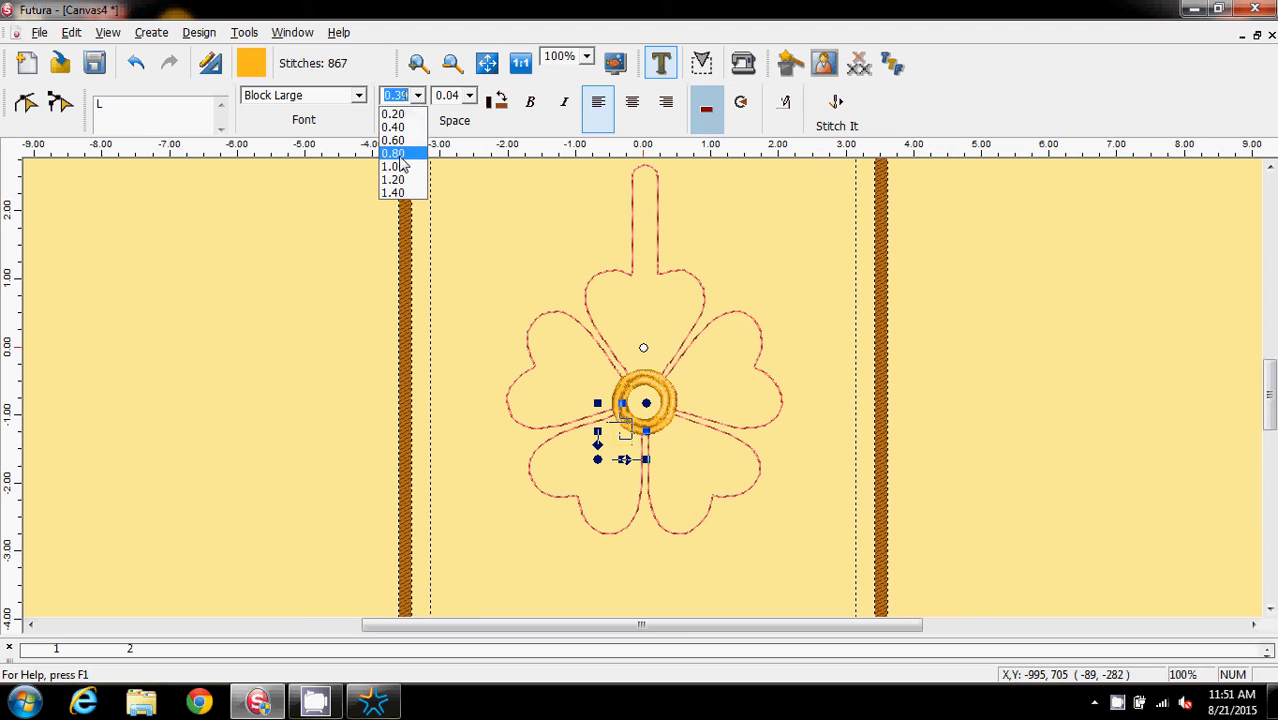
left_click(405, 153)
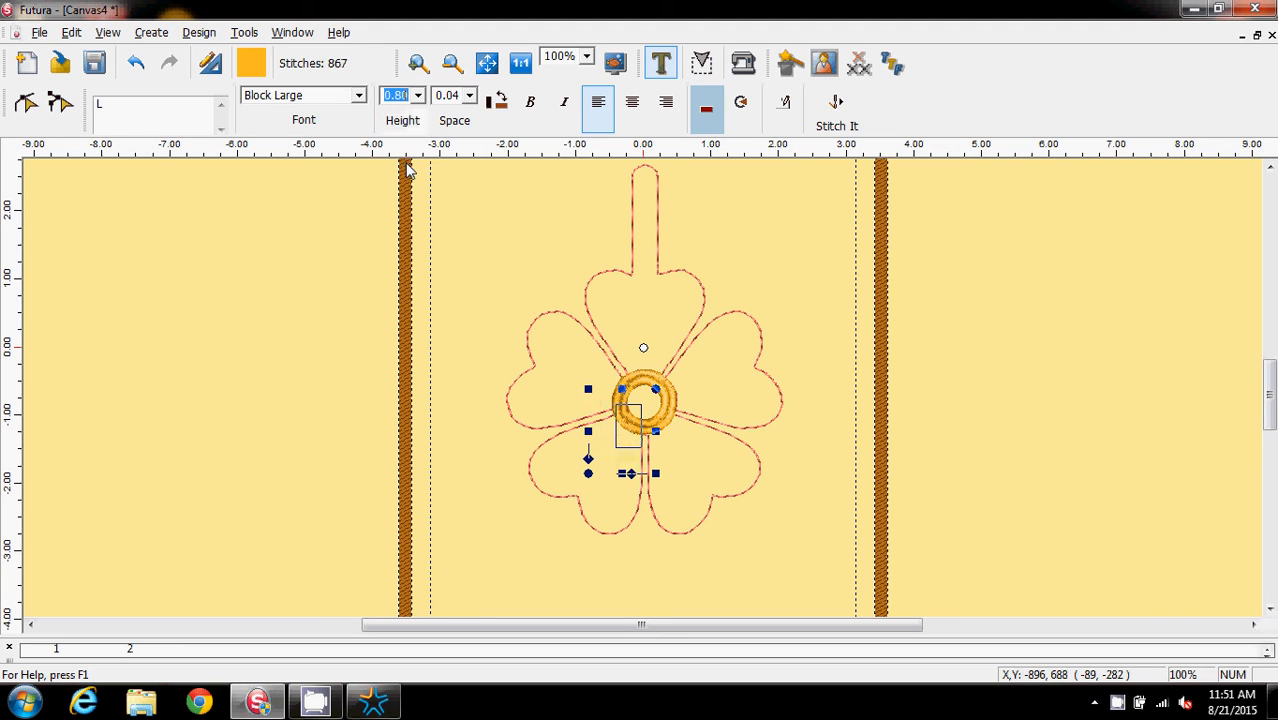
left_click(418, 95)
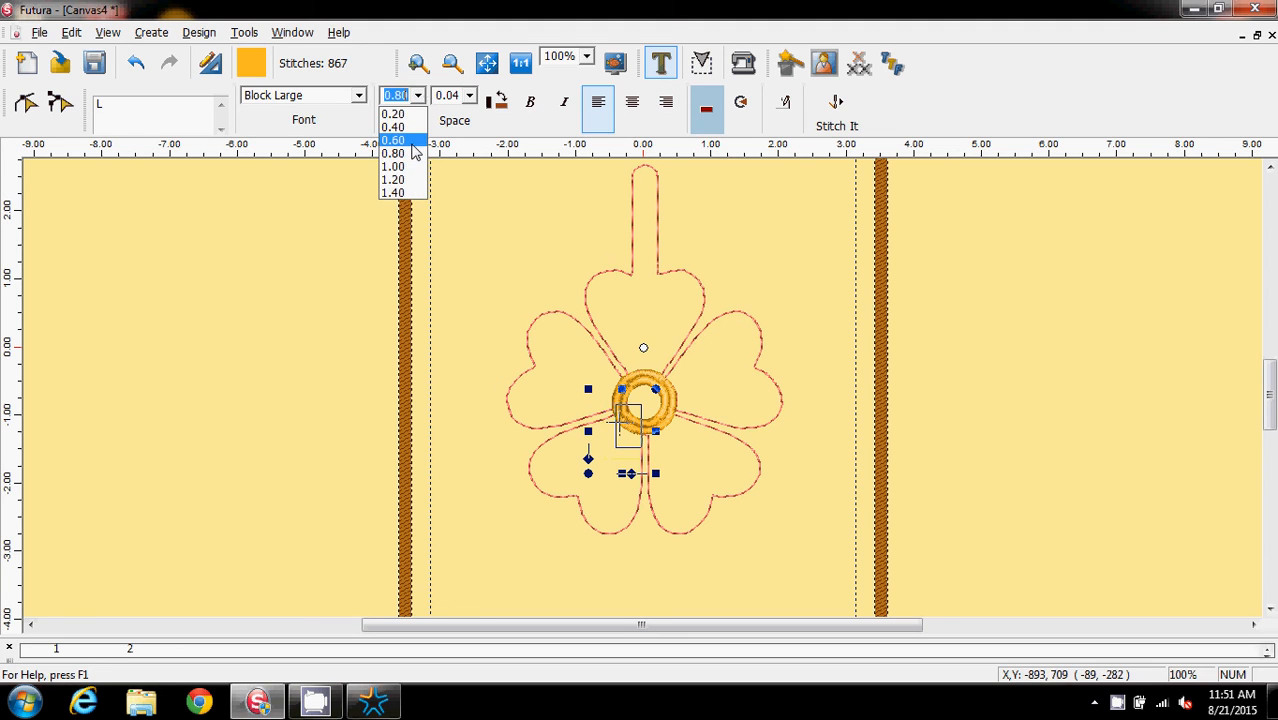
left_click(414, 141)
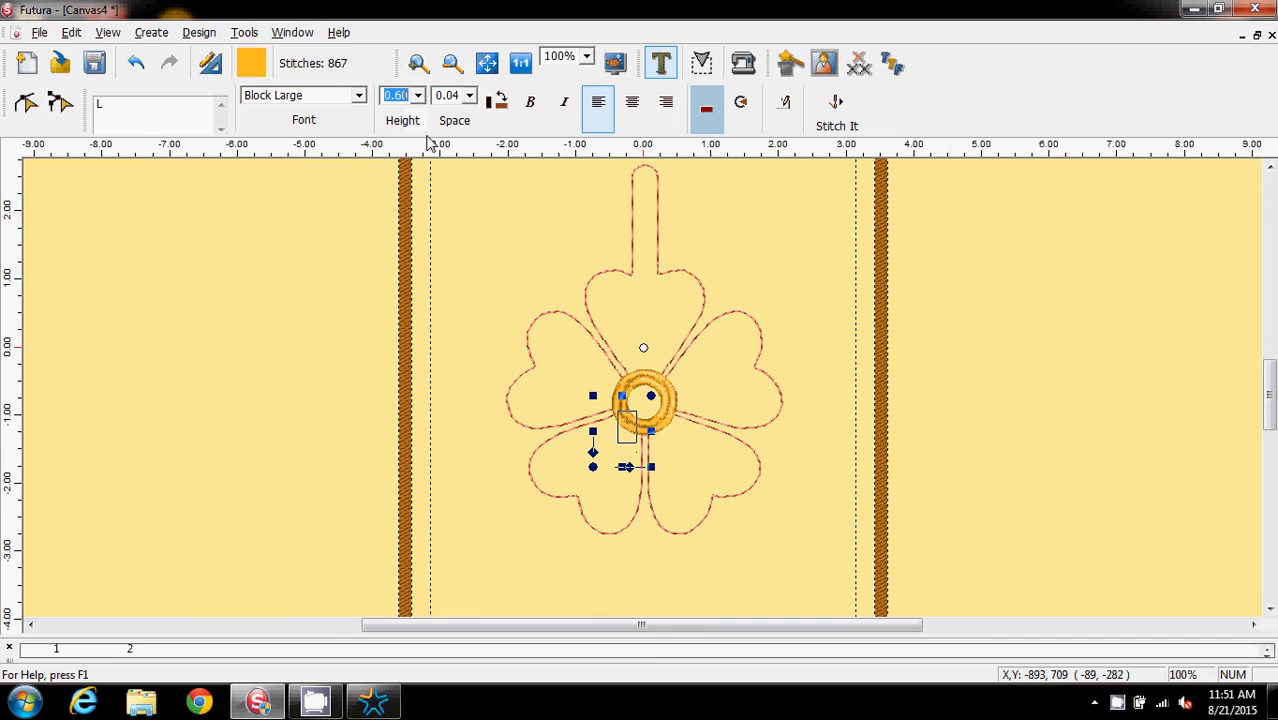
left_click(837, 120)
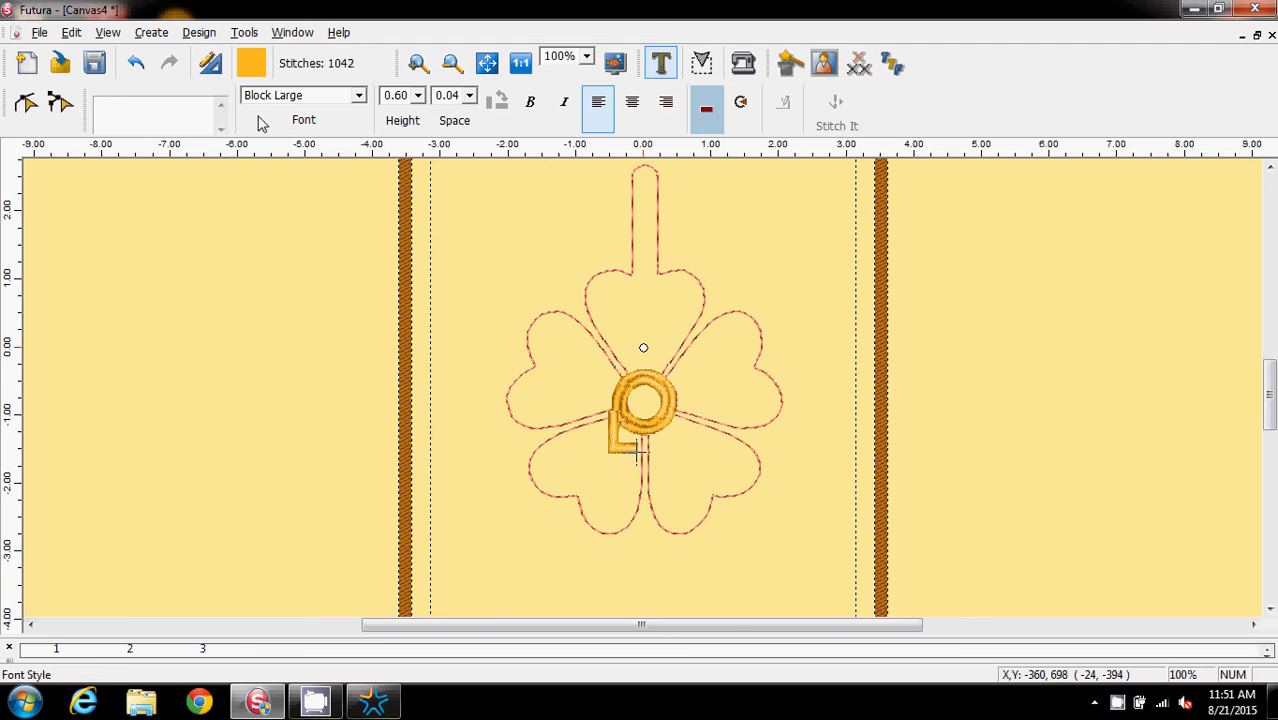
Move the letter L onto the upper-left petal and rotate it to a tilted angle
left_click(661, 66)
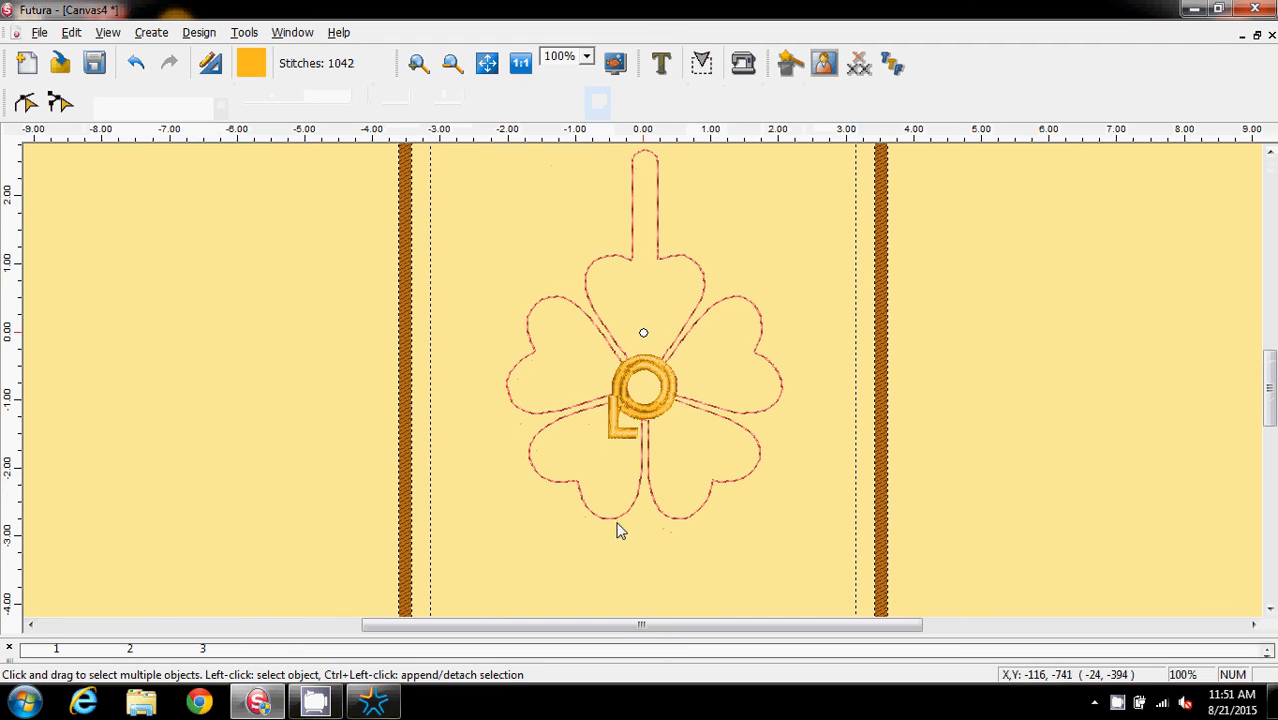
left_click(615, 437)
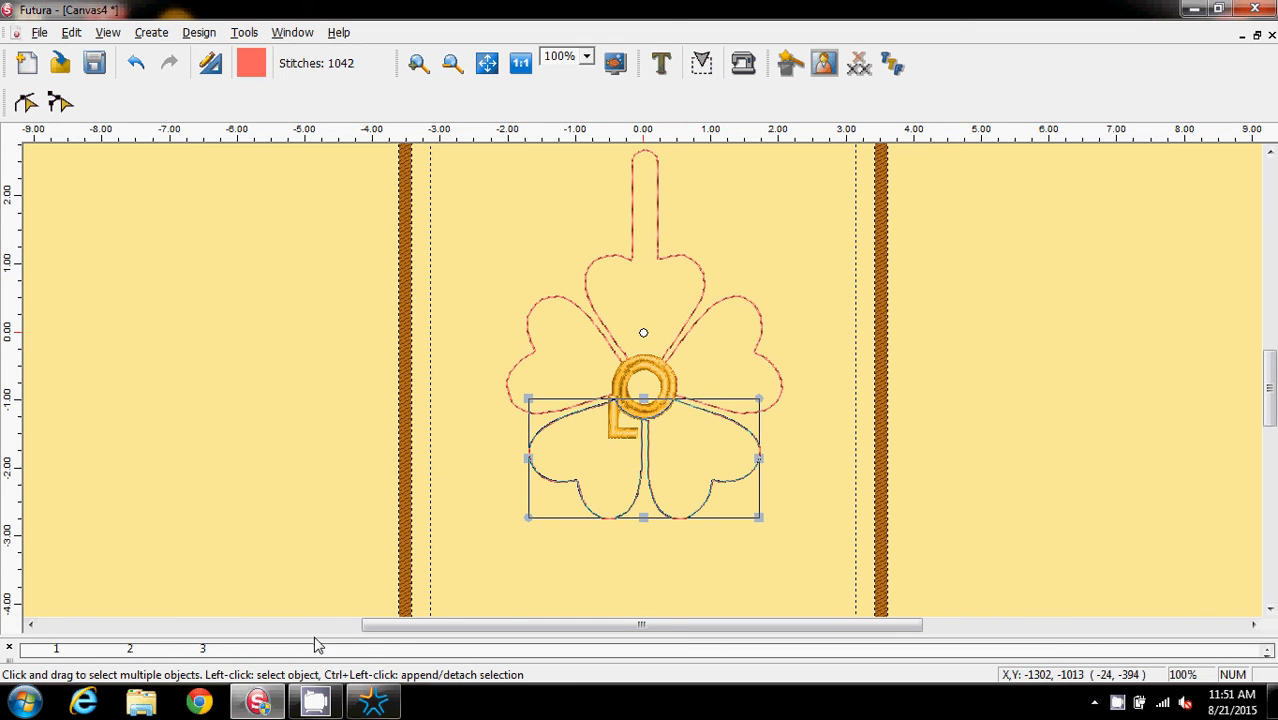
mouse_move(316, 645)
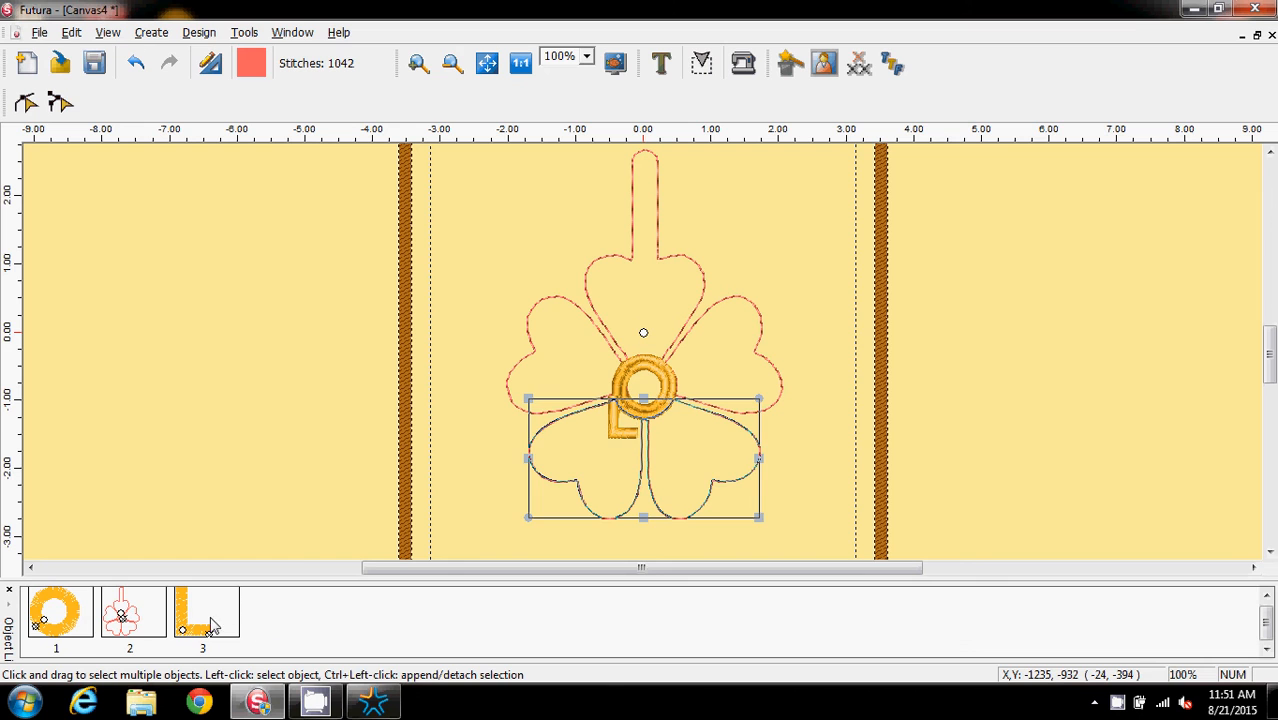
left_click(211, 625)
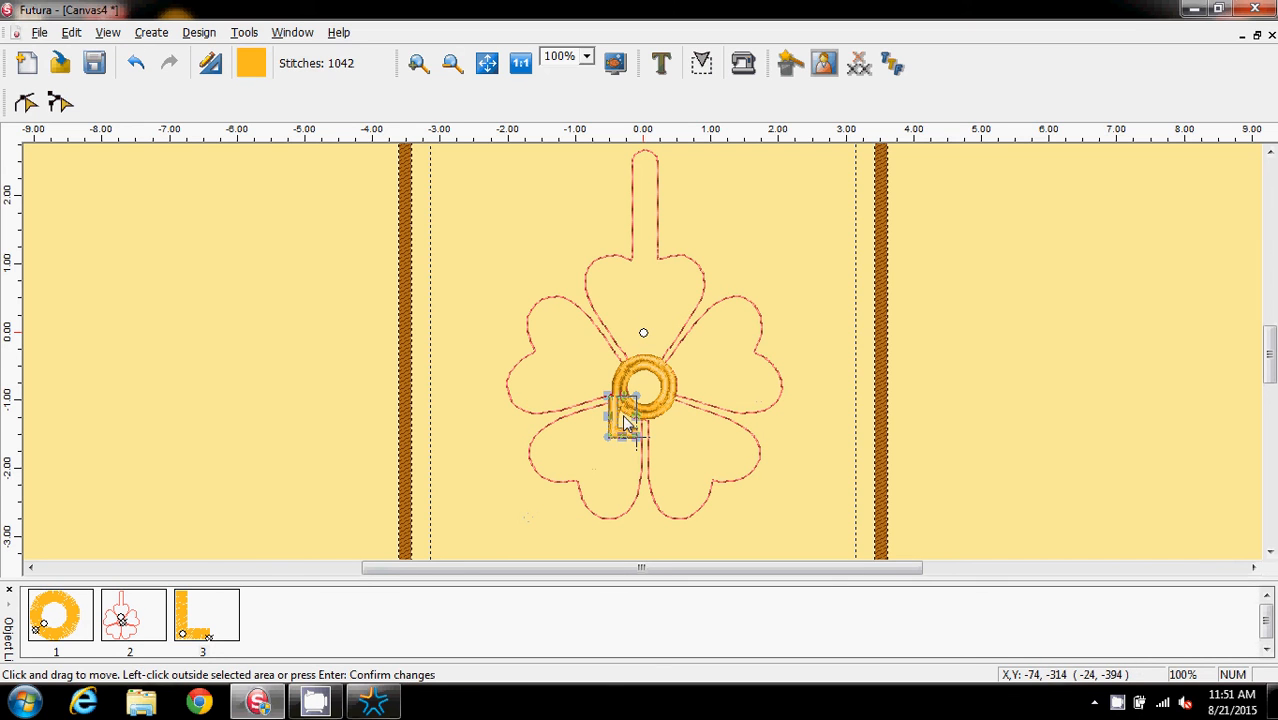
left_click_drag(625, 422, 571, 367)
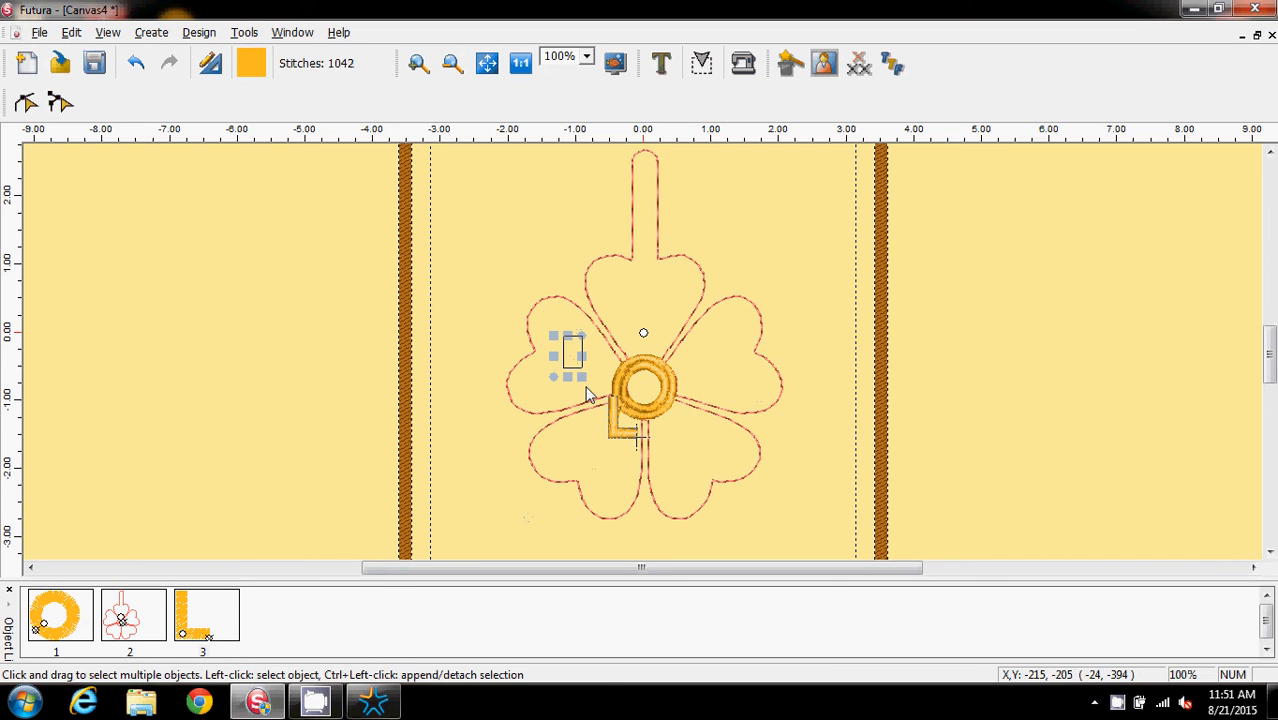
left_click(578, 342)
mouse_move(583, 336)
left_mouse_down()
mouse_move(600, 376)
mouse_move(575, 360)
left_mouse_up()
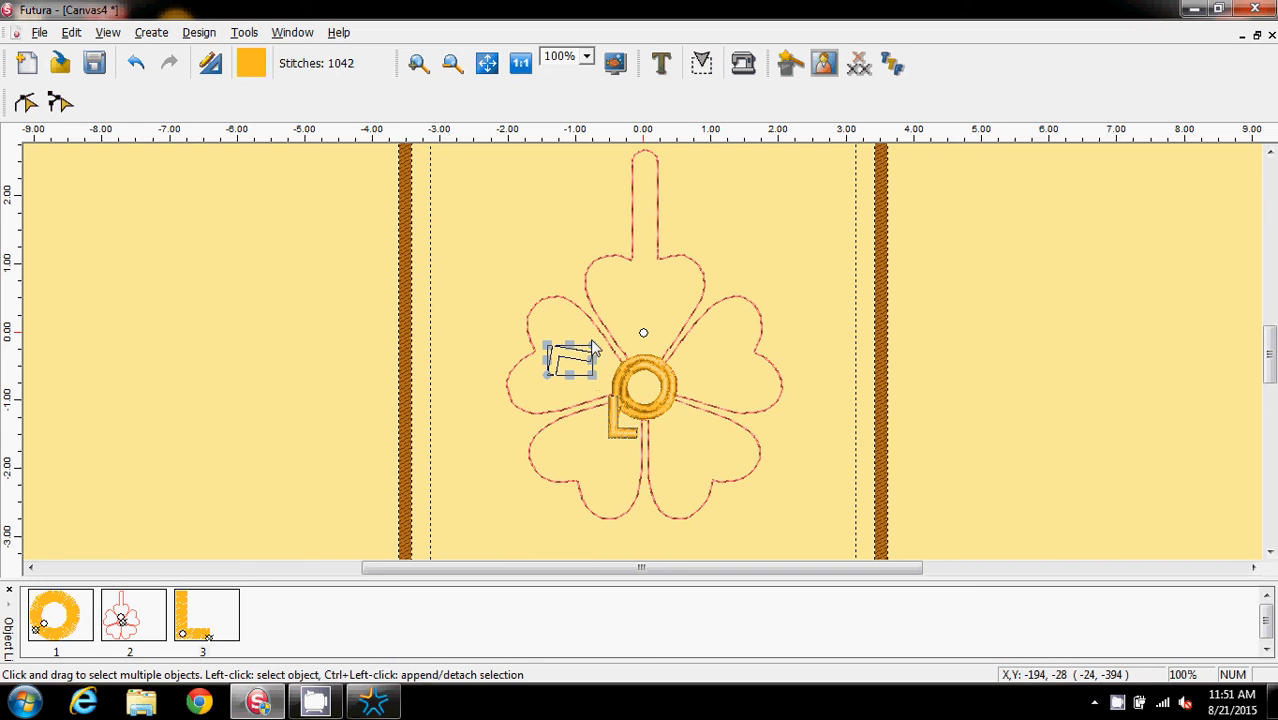
left_click(594, 352)
left_click(596, 353)
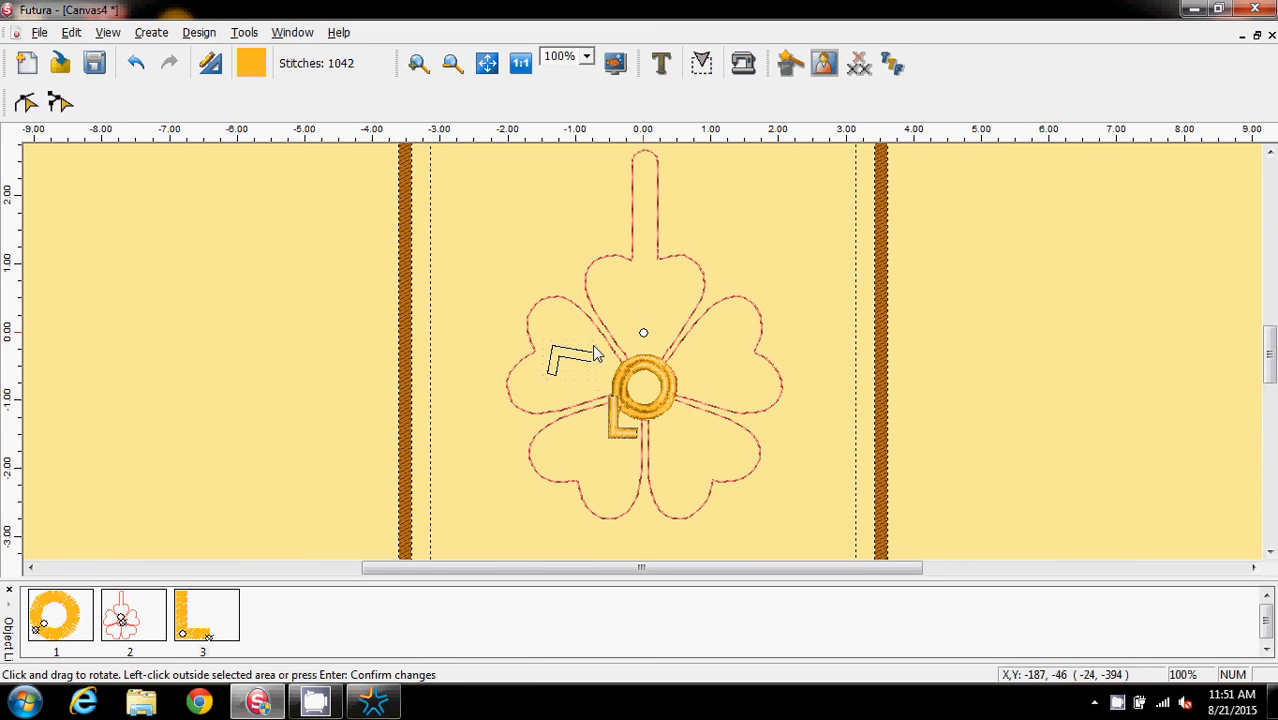
left_click_drag(594, 347, 597, 353)
left_click(626, 331)
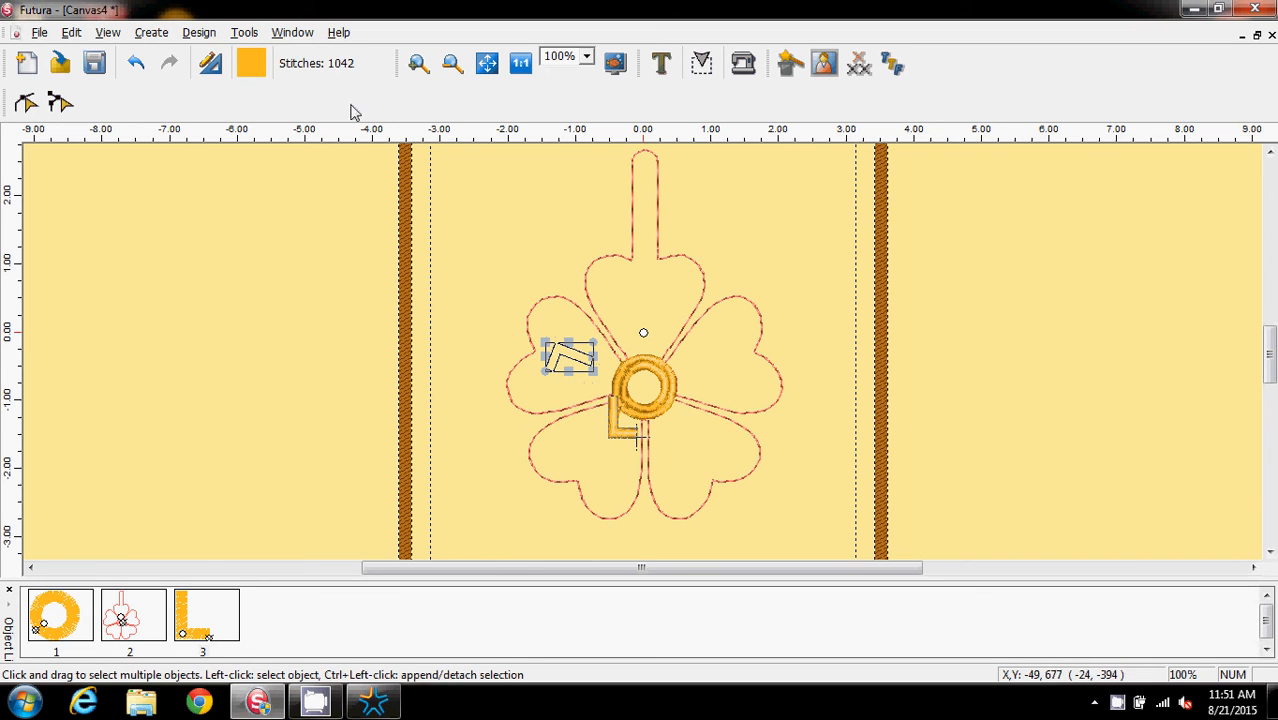
left_click(265, 369)
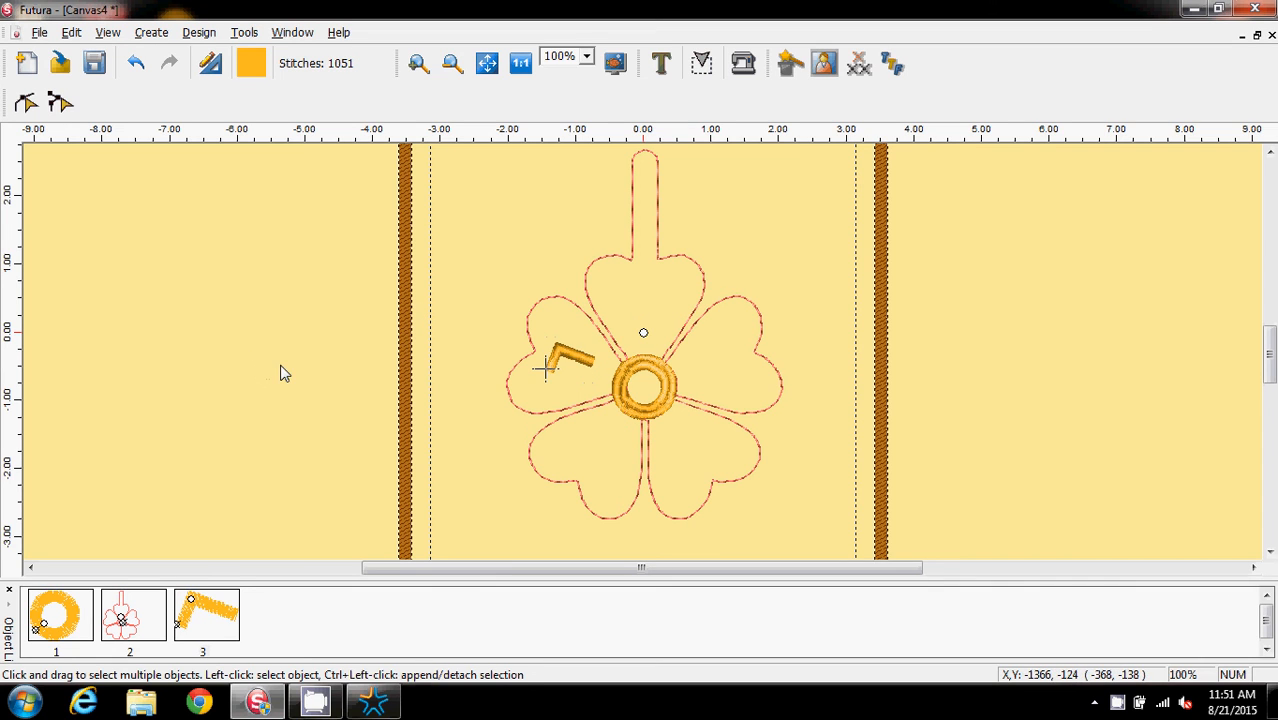
Add the letter "O" in Block Large font at height 0.60 and stitch it
left_click(660, 62)
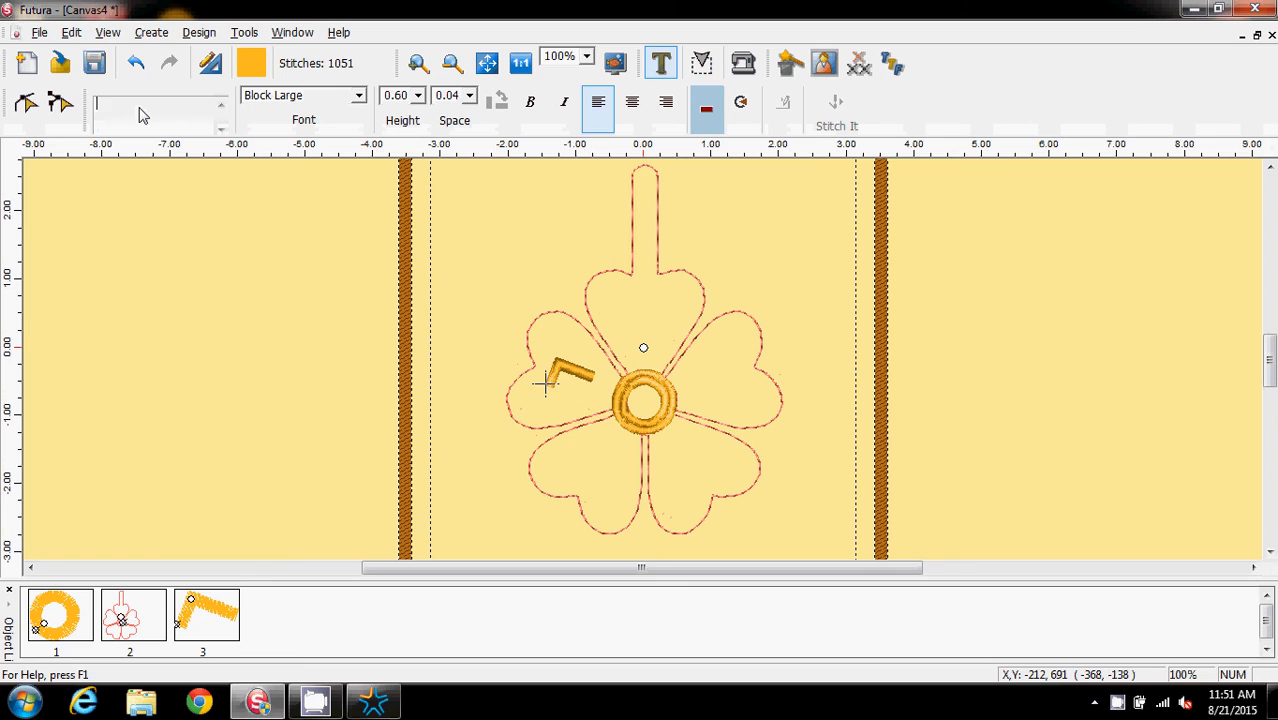
type("O")
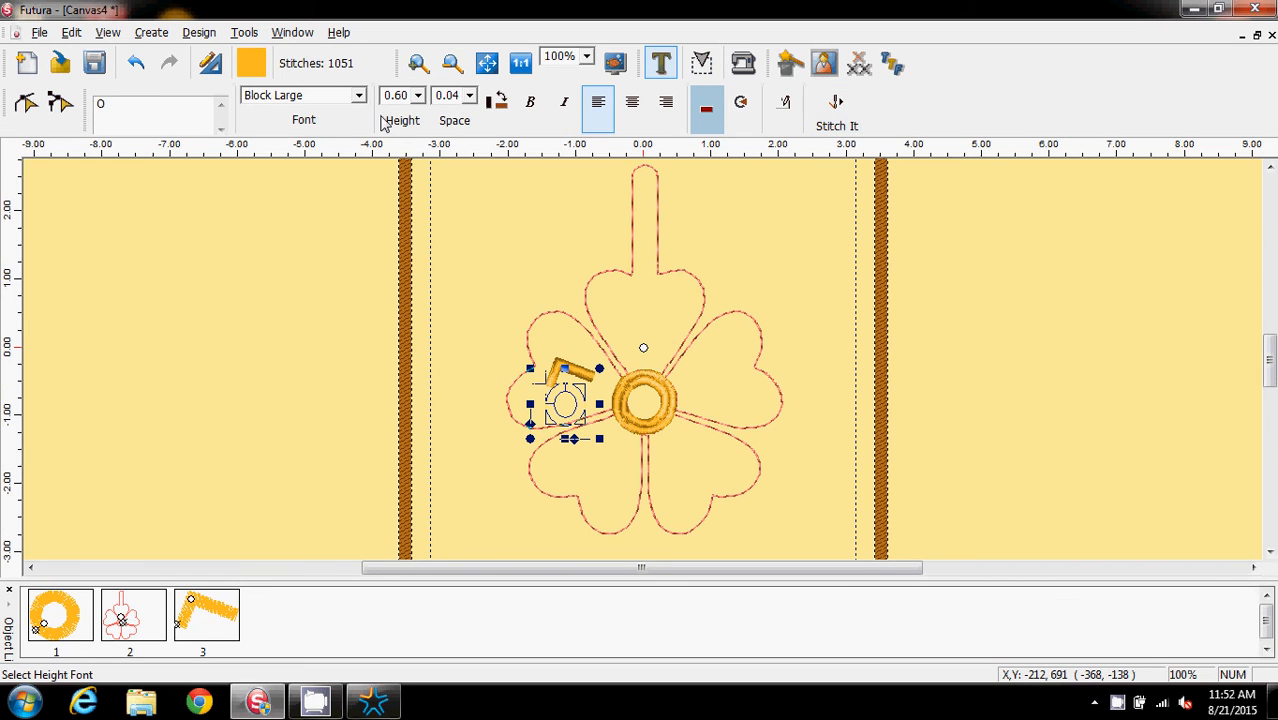
left_click(836, 117)
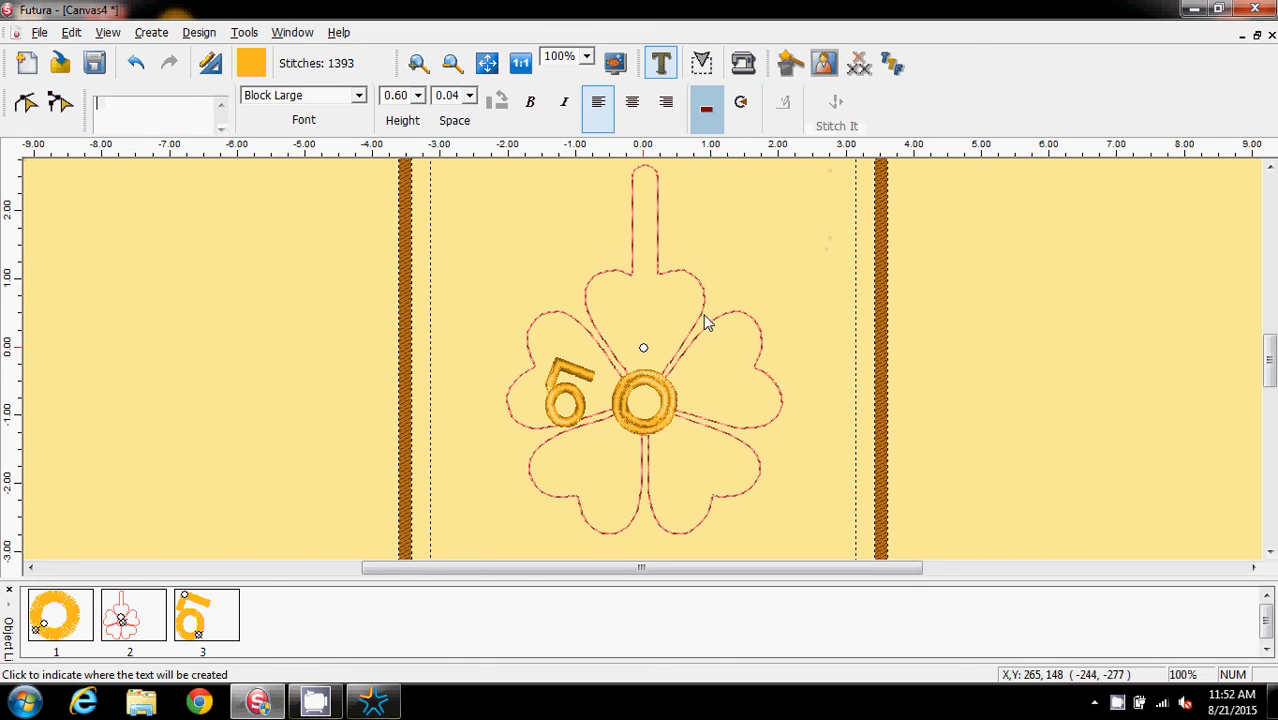
Select the lettering on the upper-left petal and undo the last lettering change
left_click(660, 63)
left_click(551, 390)
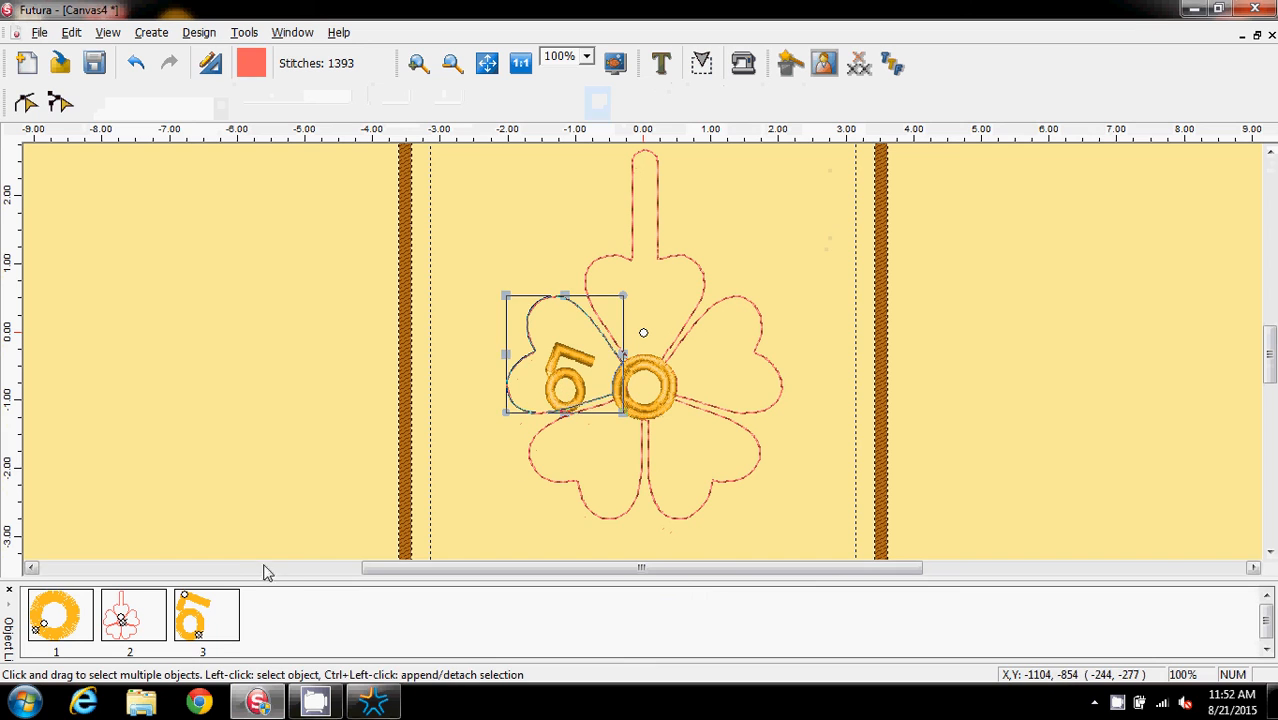
left_click(212, 632)
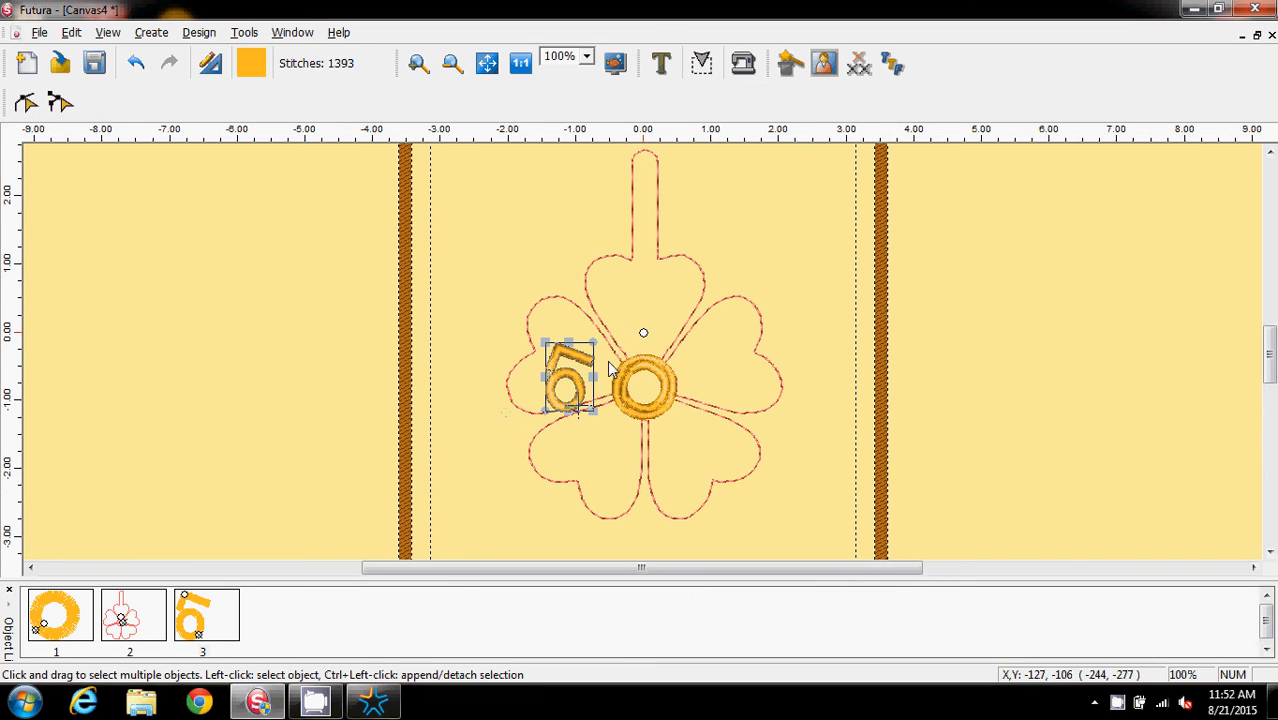
left_click(566, 397)
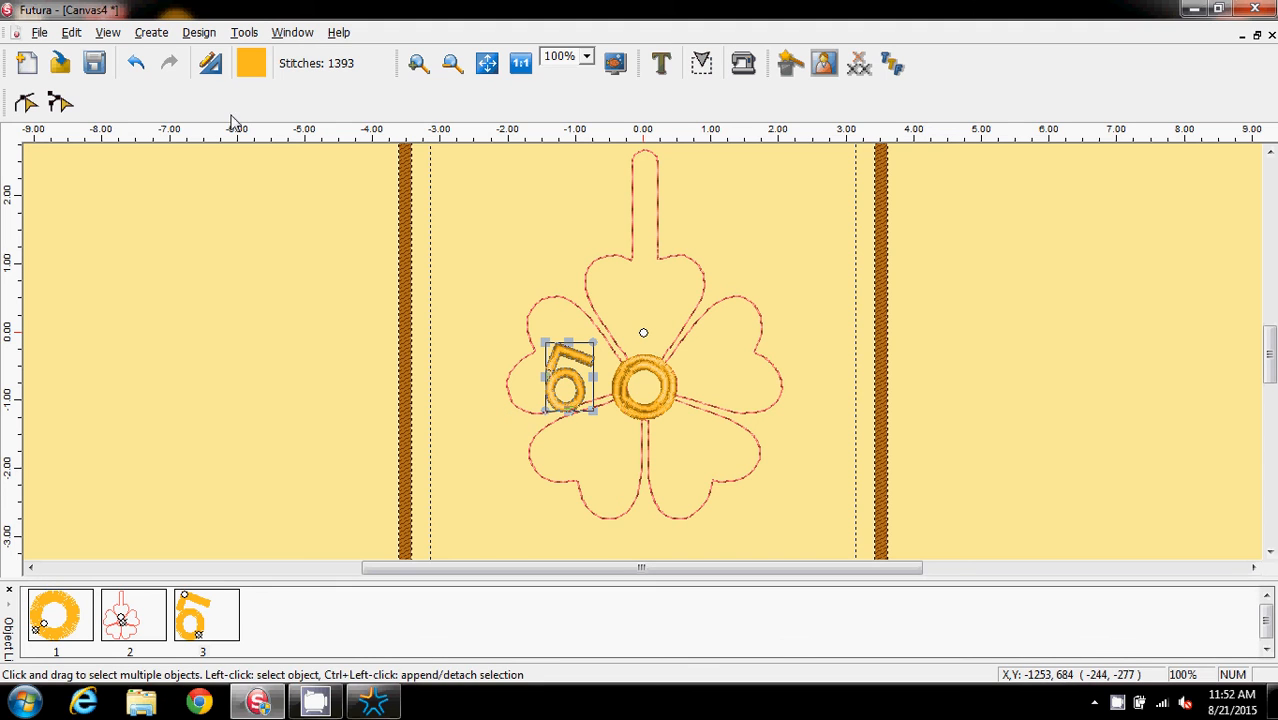
left_click(137, 64)
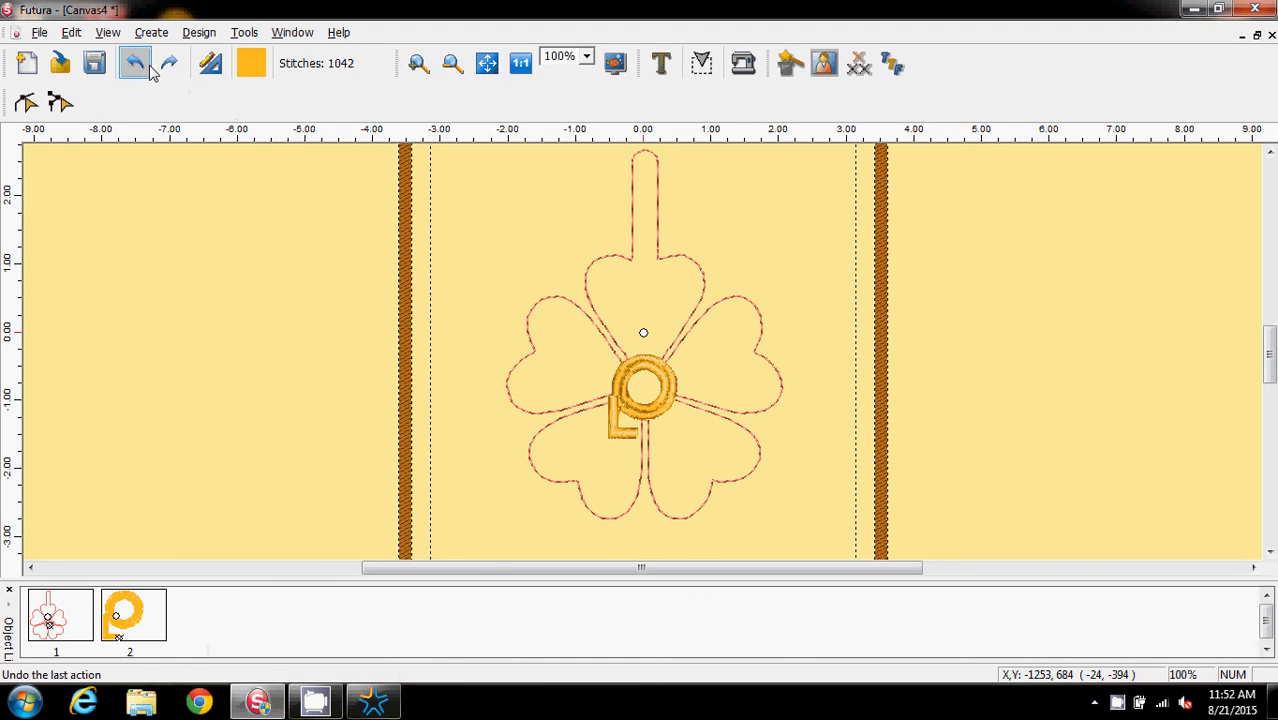
left_click(618, 436)
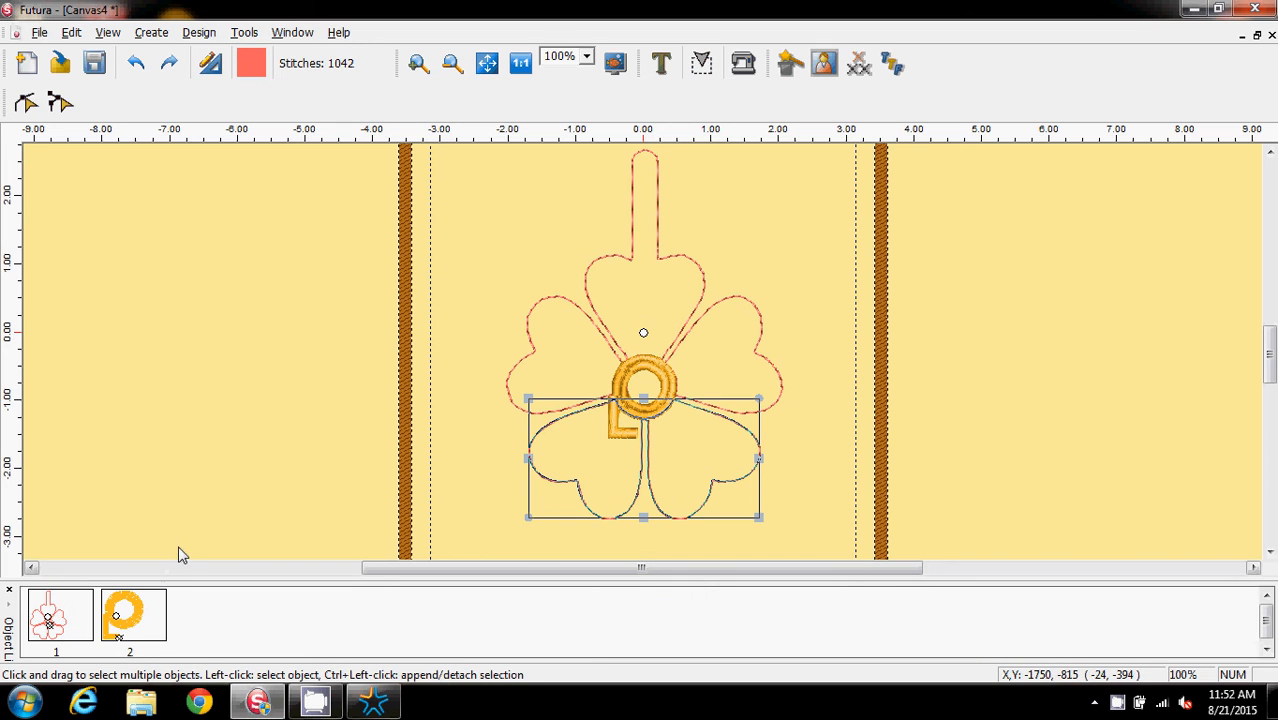
Undo the last change and enter the letter "L" as new lettering with the Text tool
left_click(137, 65)
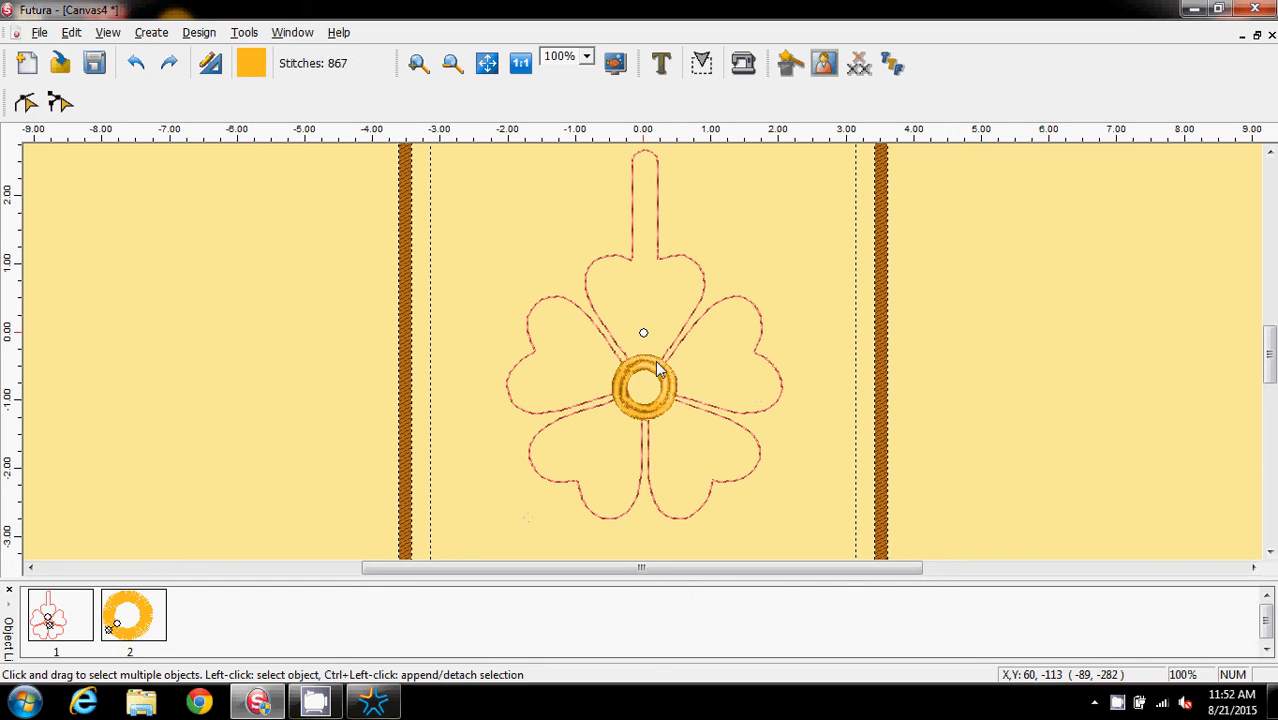
left_click(662, 64)
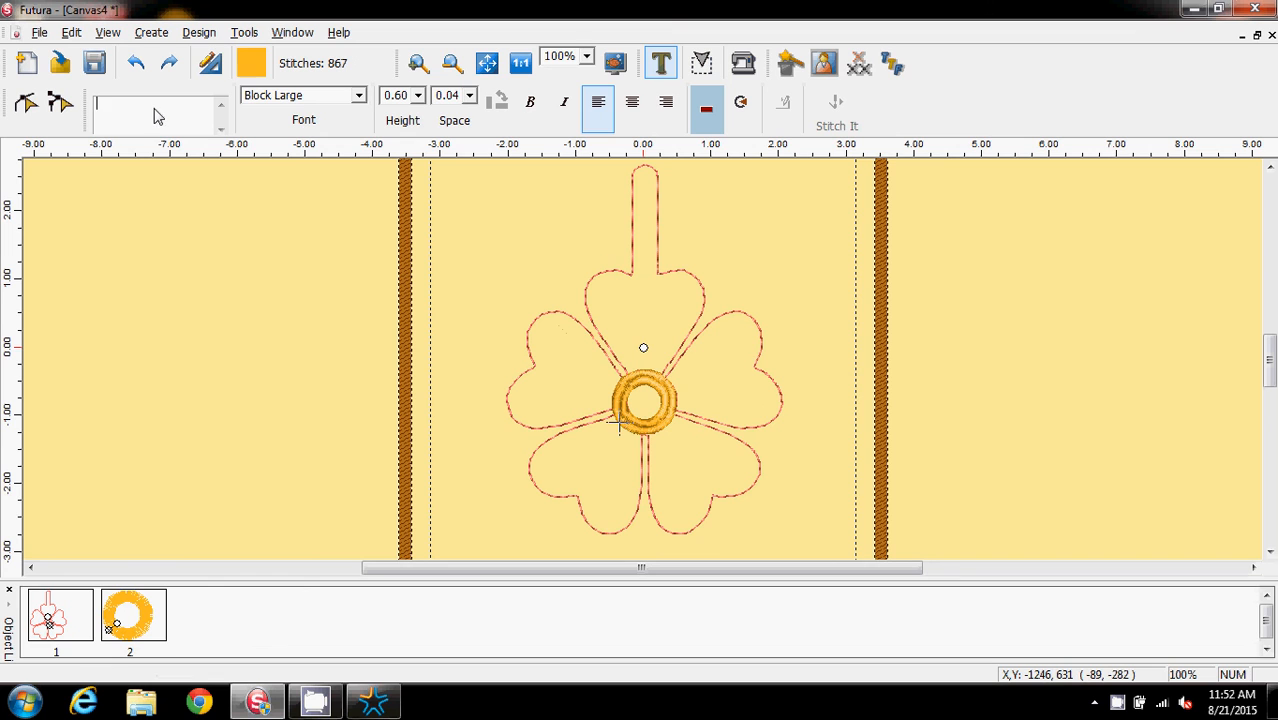
type("L")
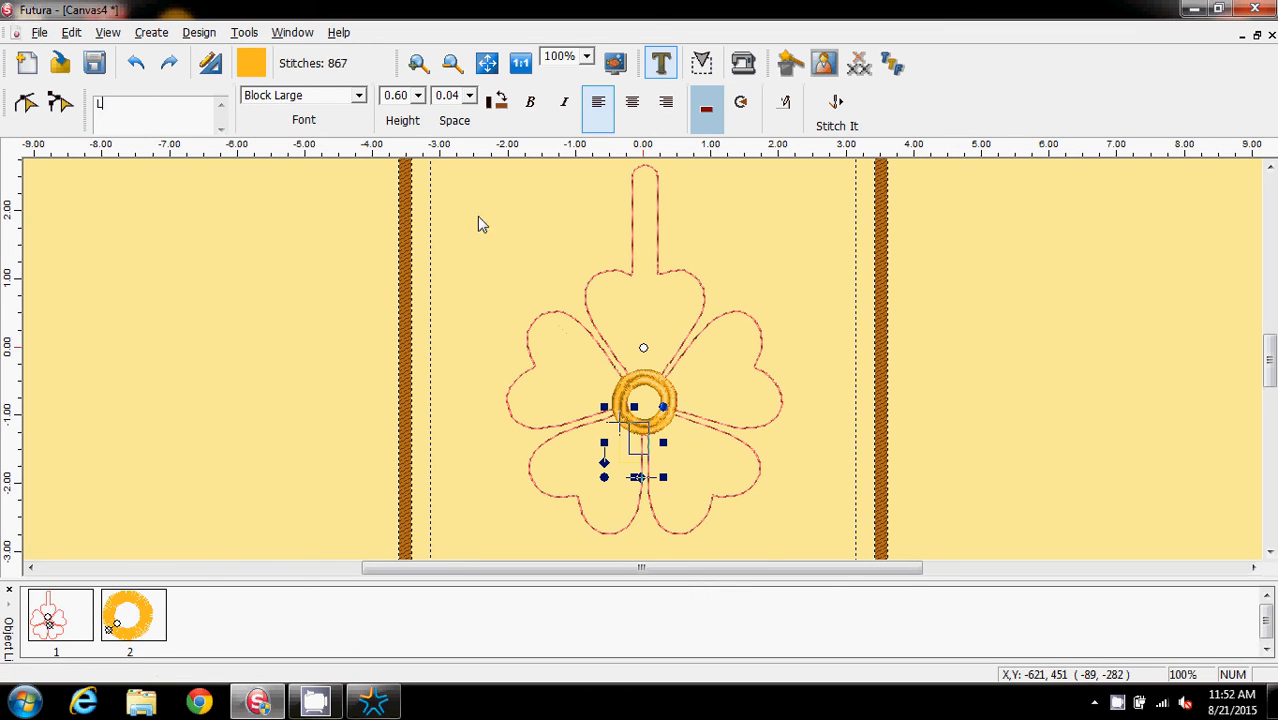
Set the lettering's thread colour to a red-orange picked from the colour spectrum
left_click(251, 63)
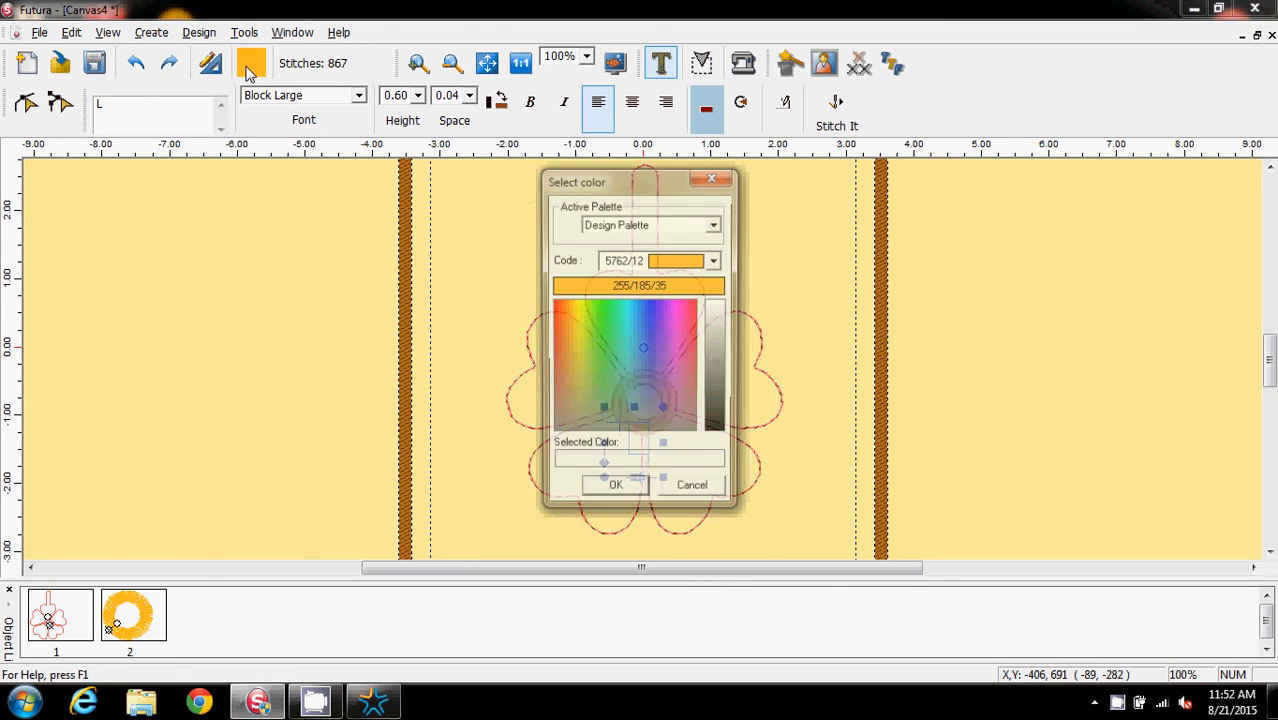
left_click(556, 302)
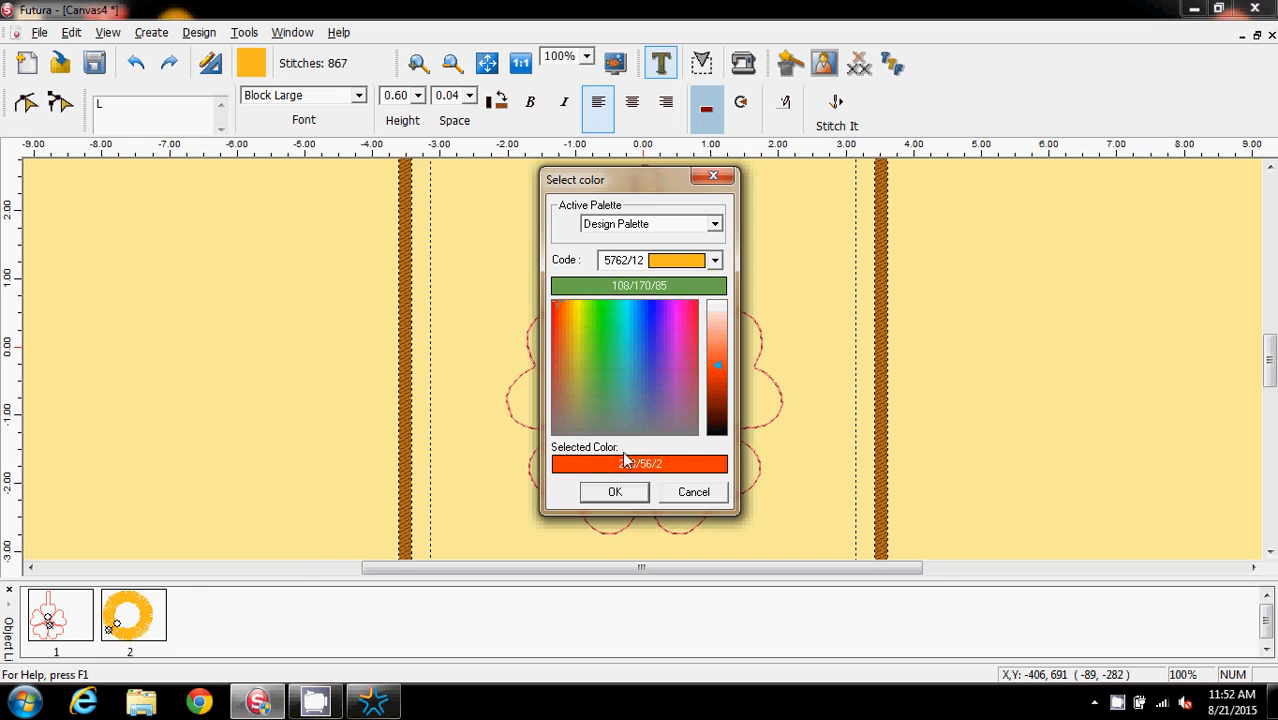
left_click(614, 492)
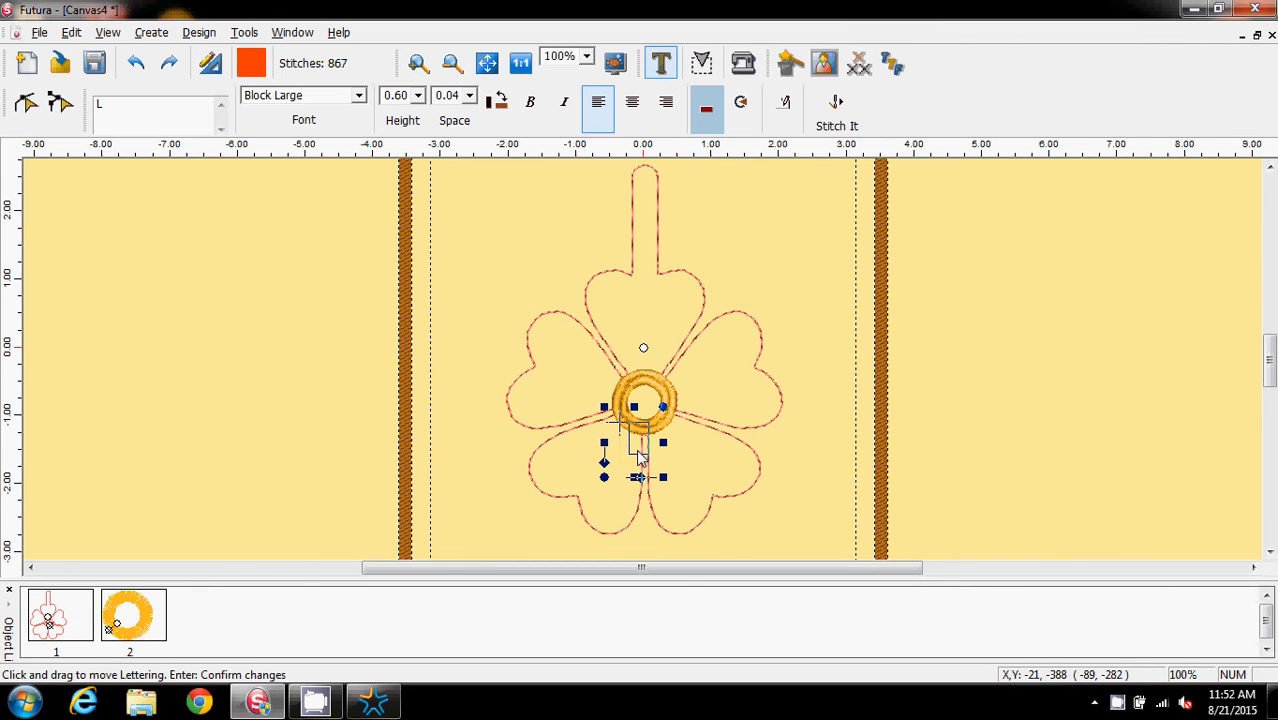
Move the letter L onto the upper-left petal and stitch it
left_click_drag(640, 456, 577, 383)
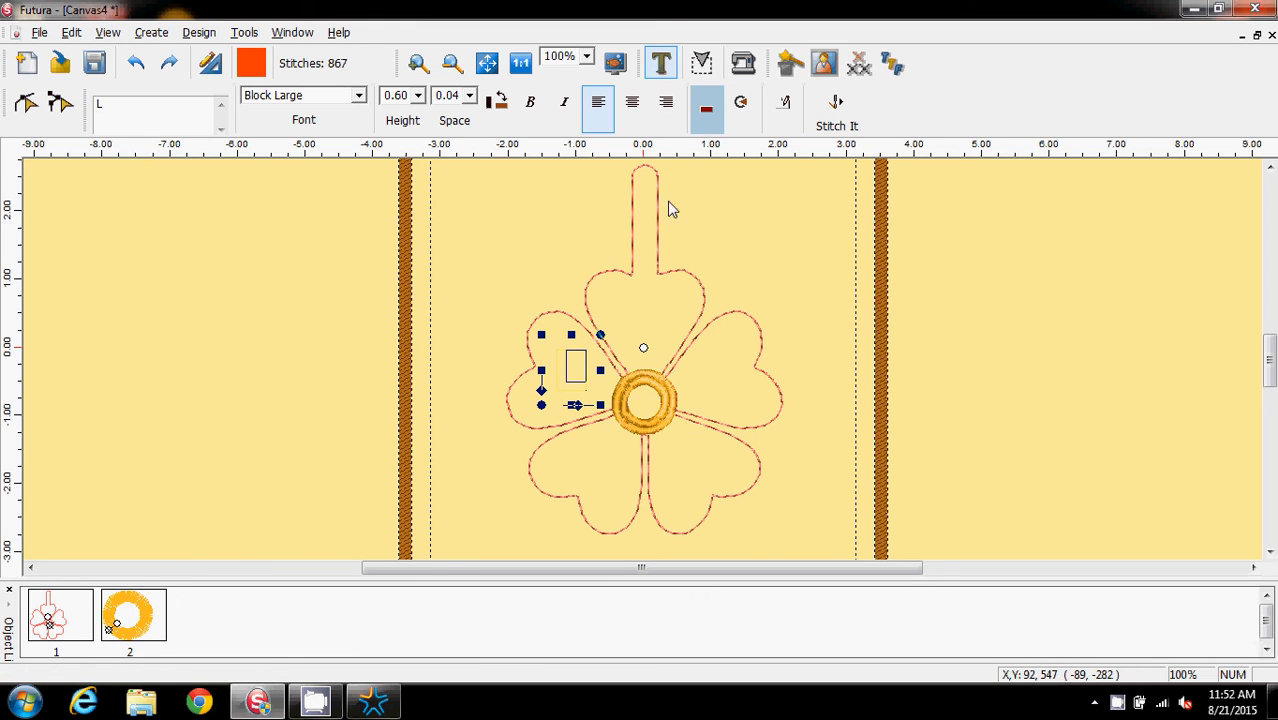
left_click(836, 112)
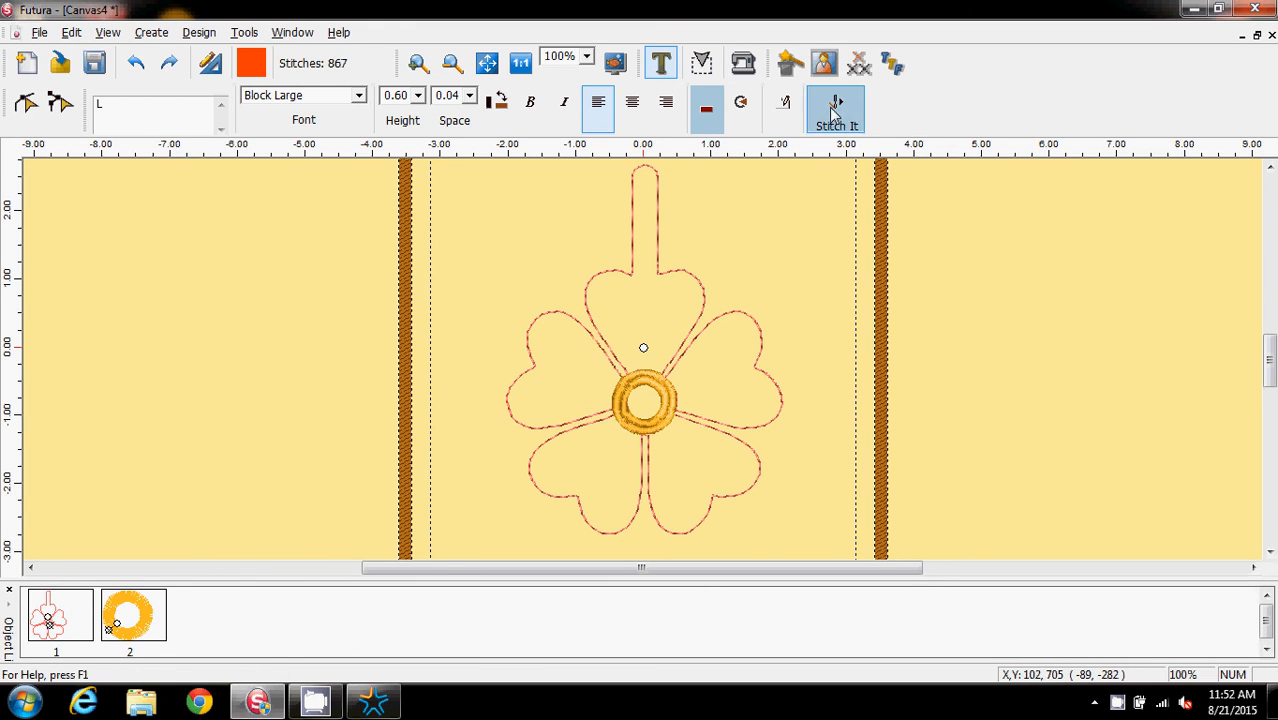
Select the stitched letter L and rotate it to a tilted angle on the upper-left petal
left_click(661, 66)
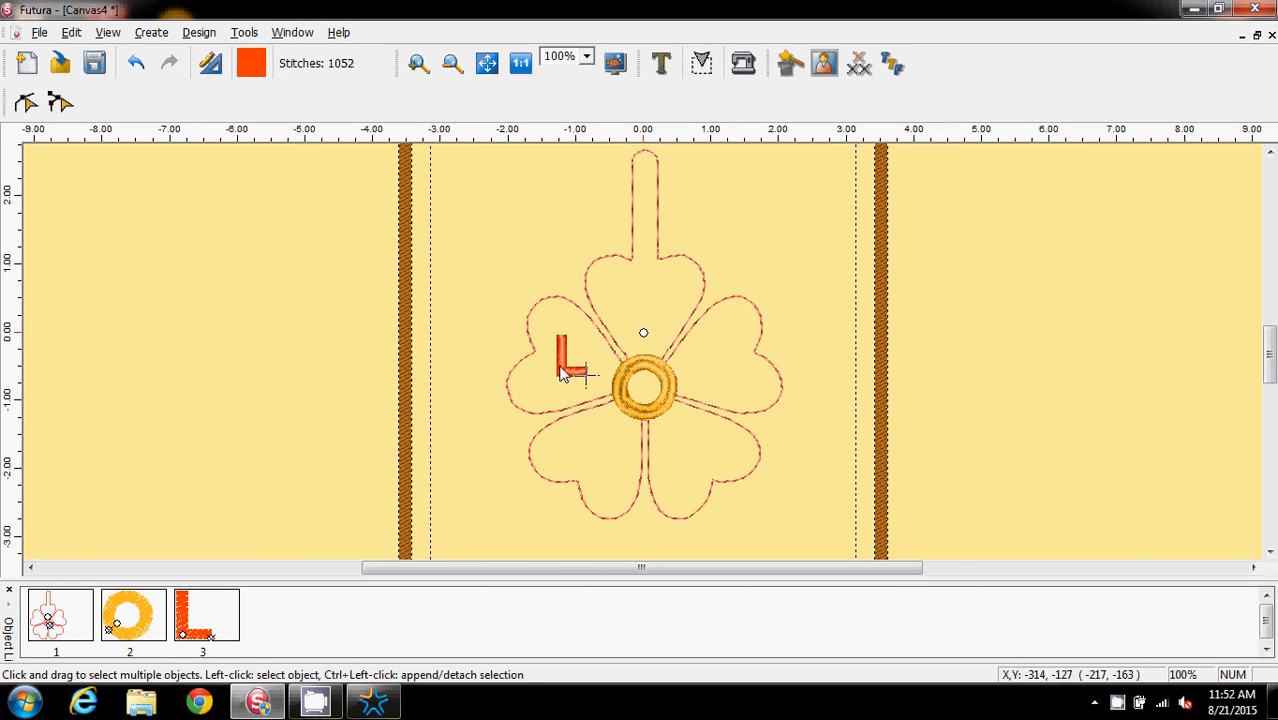
left_click(562, 373)
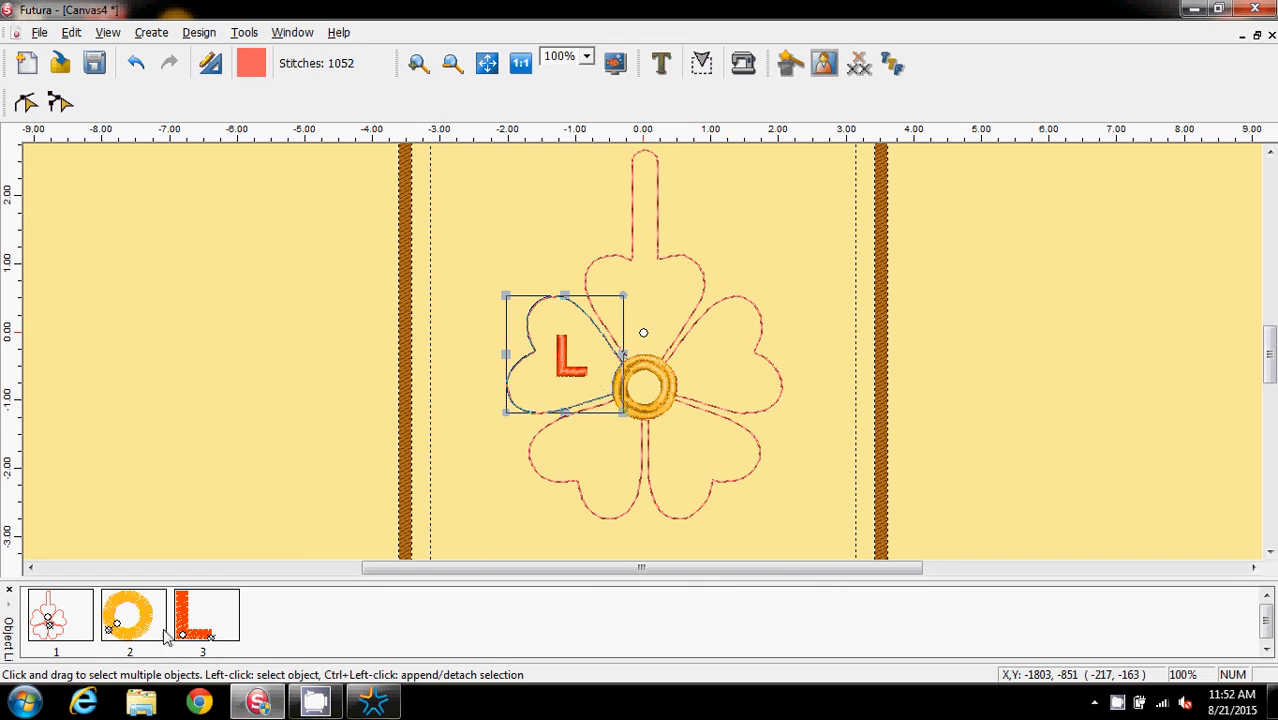
left_click(205, 615)
left_click(570, 355)
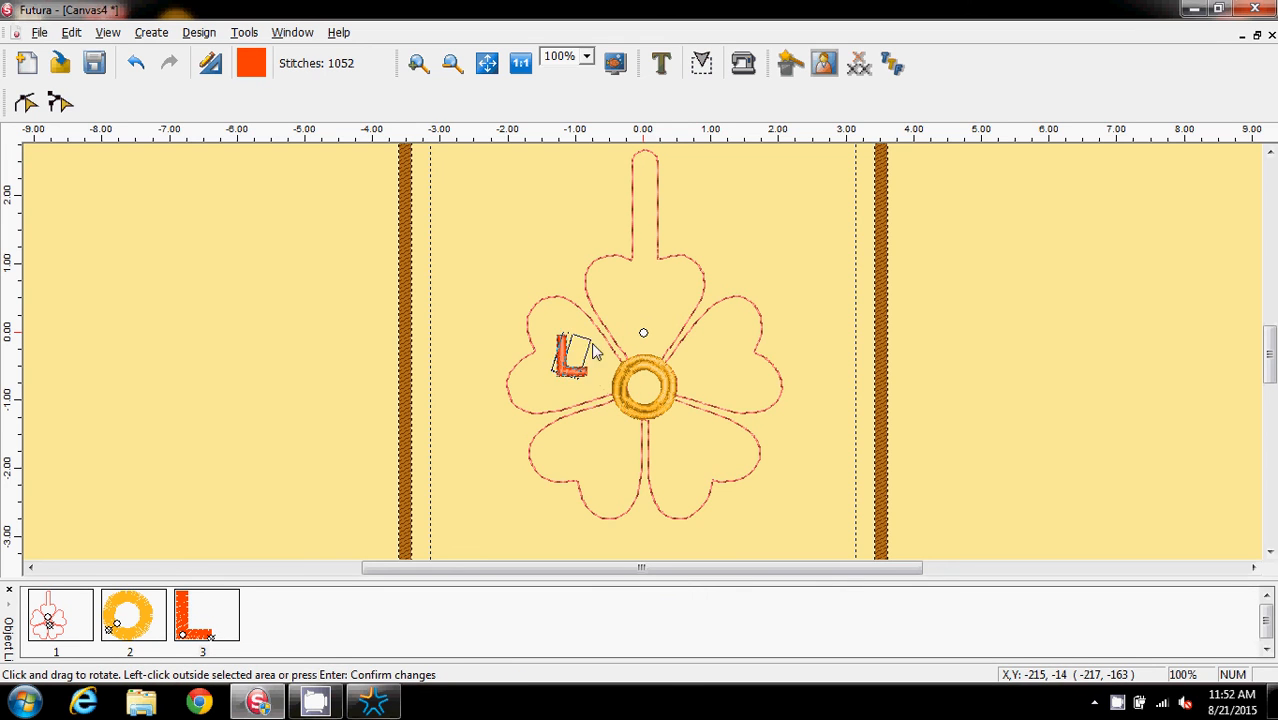
mouse_move(592, 344)
left_mouse_down()
mouse_move(608, 388)
mouse_move(577, 364)
left_mouse_up()
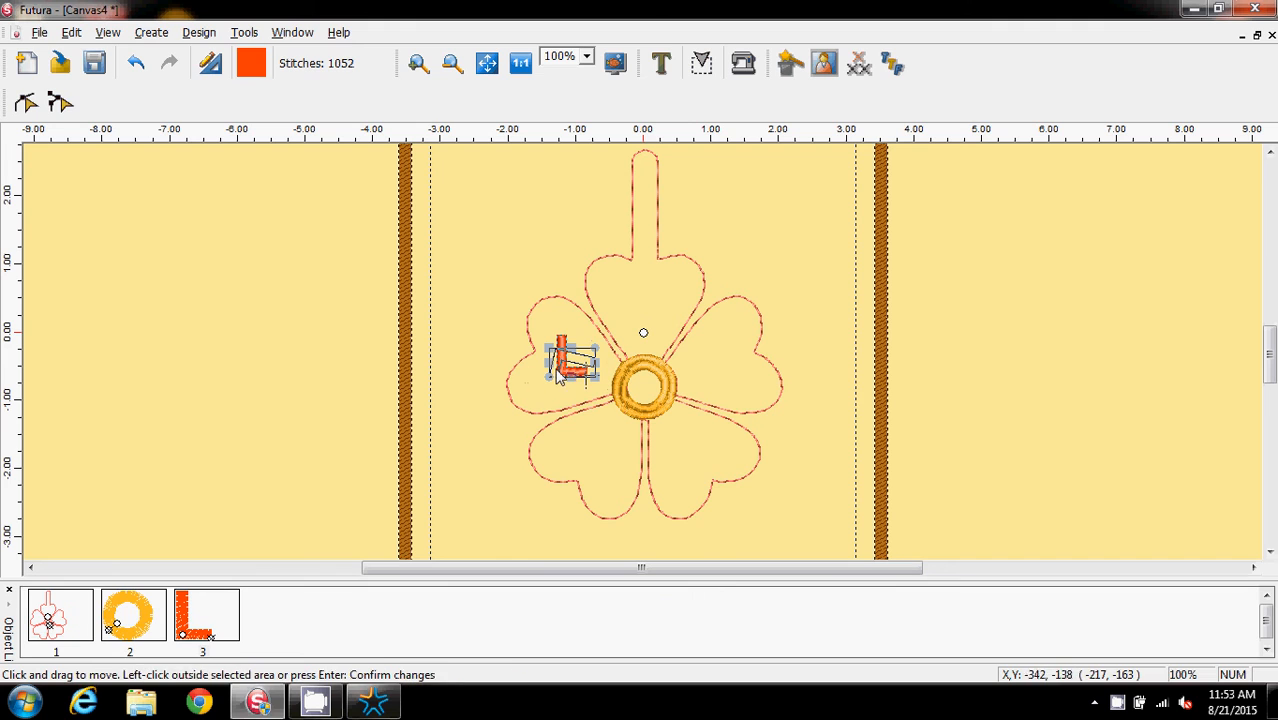
left_click(852, 243)
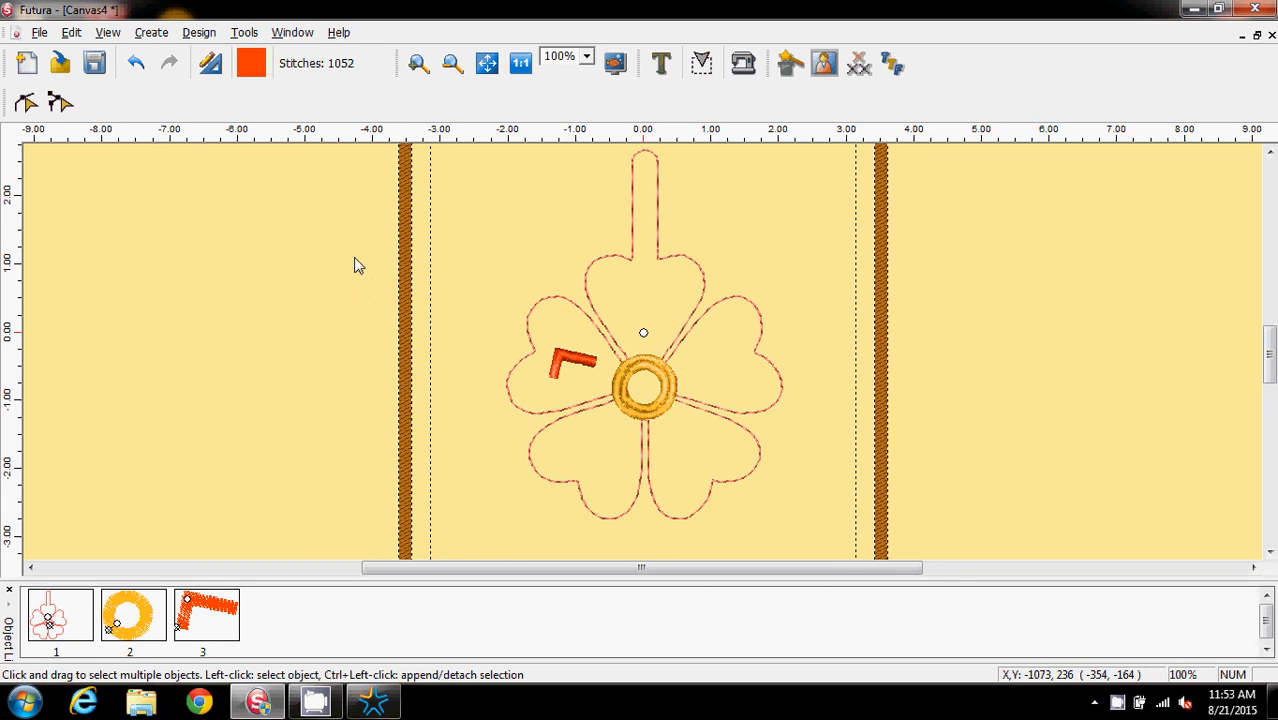
Add the letter "O" as new lettering with the Text tool
left_click(660, 62)
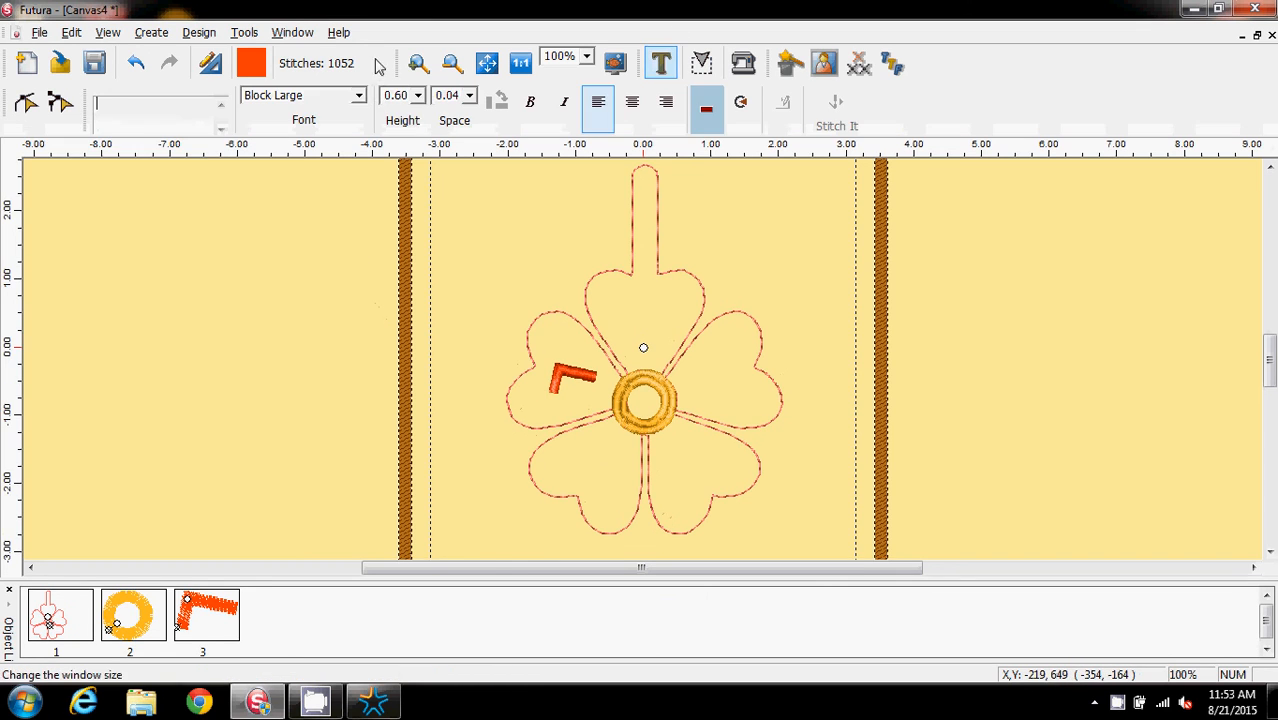
type("O")
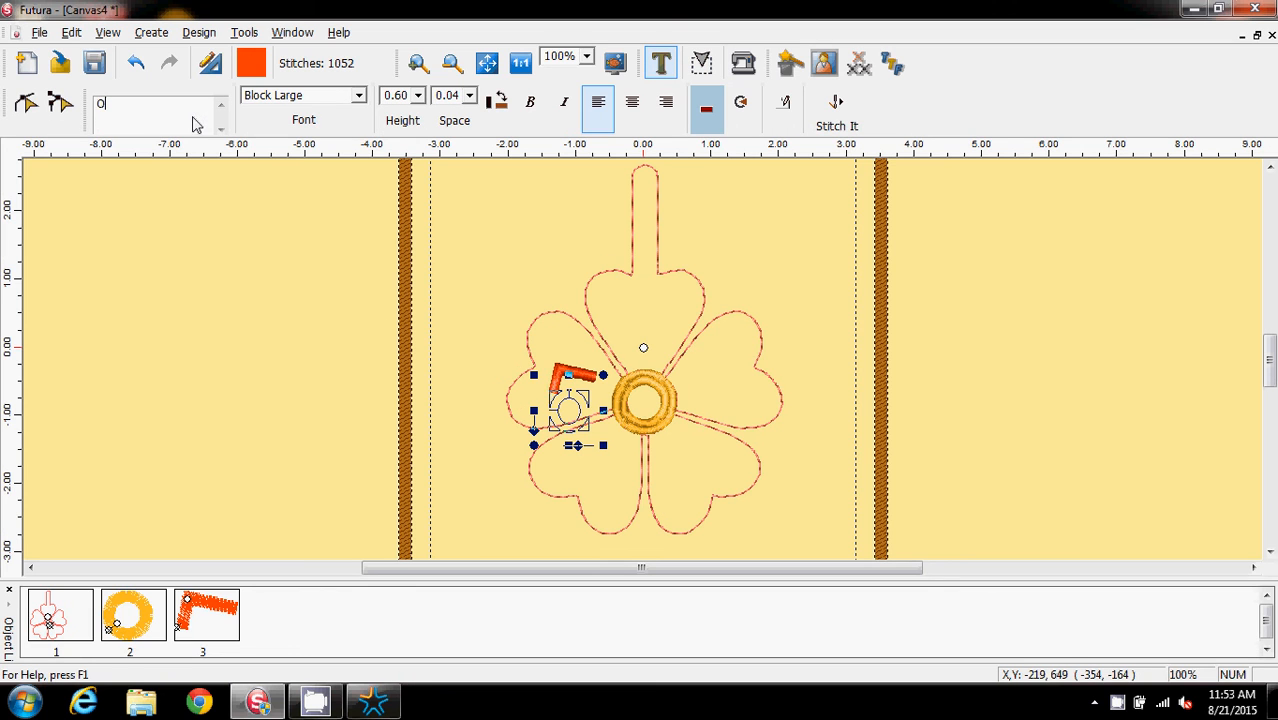